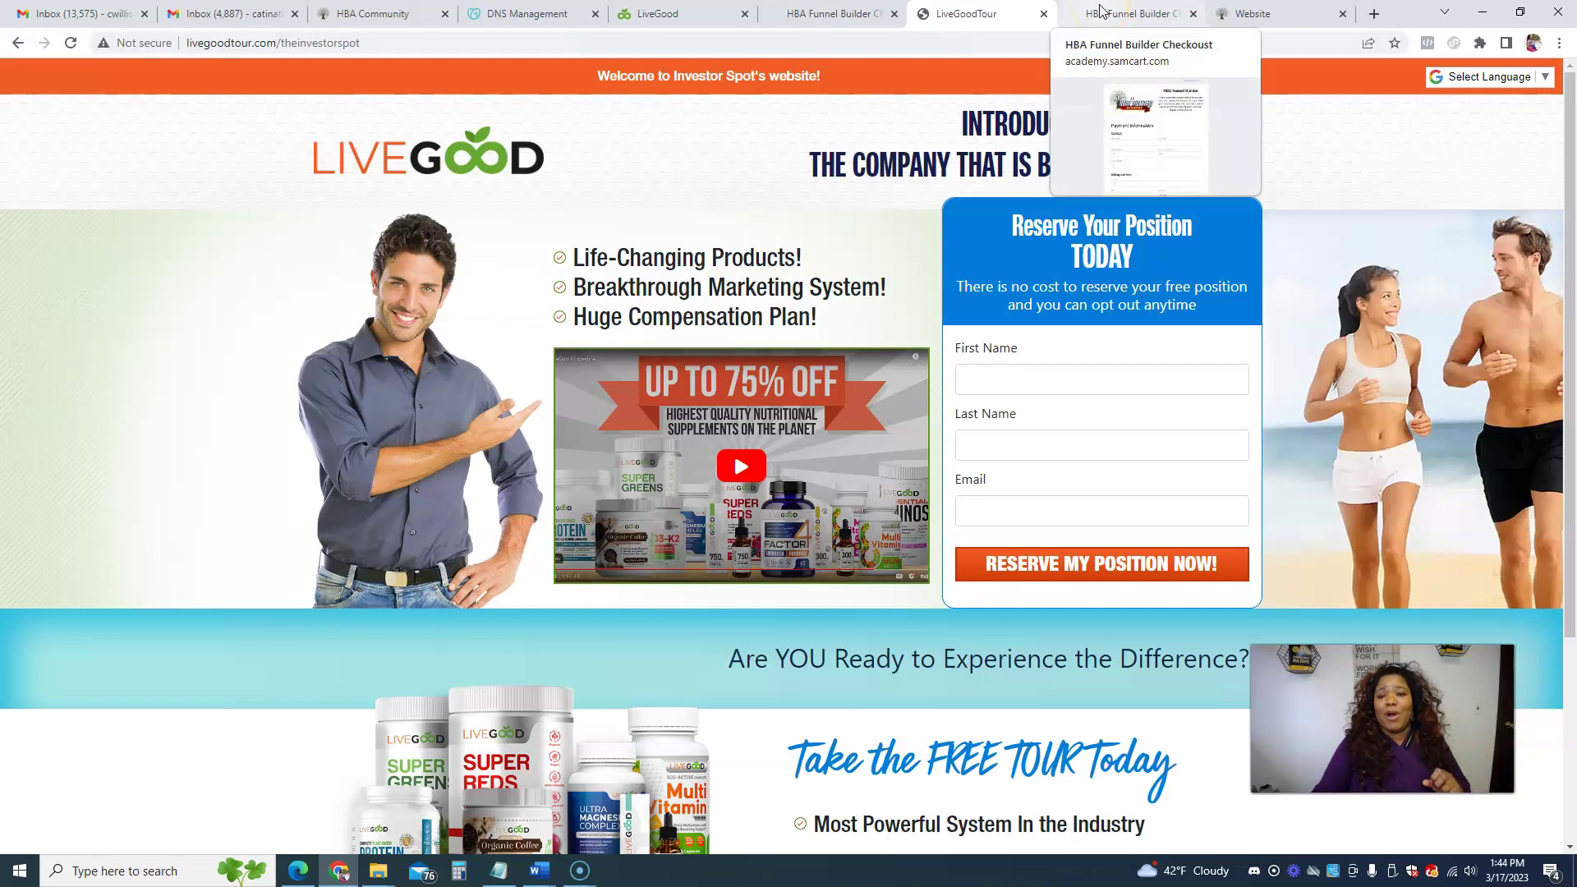
Open businessgrowclub.com in a new browser tab.
{"action": "left_click", "coordinate": [1374, 13]}
{"action": "type", "text": "b"}
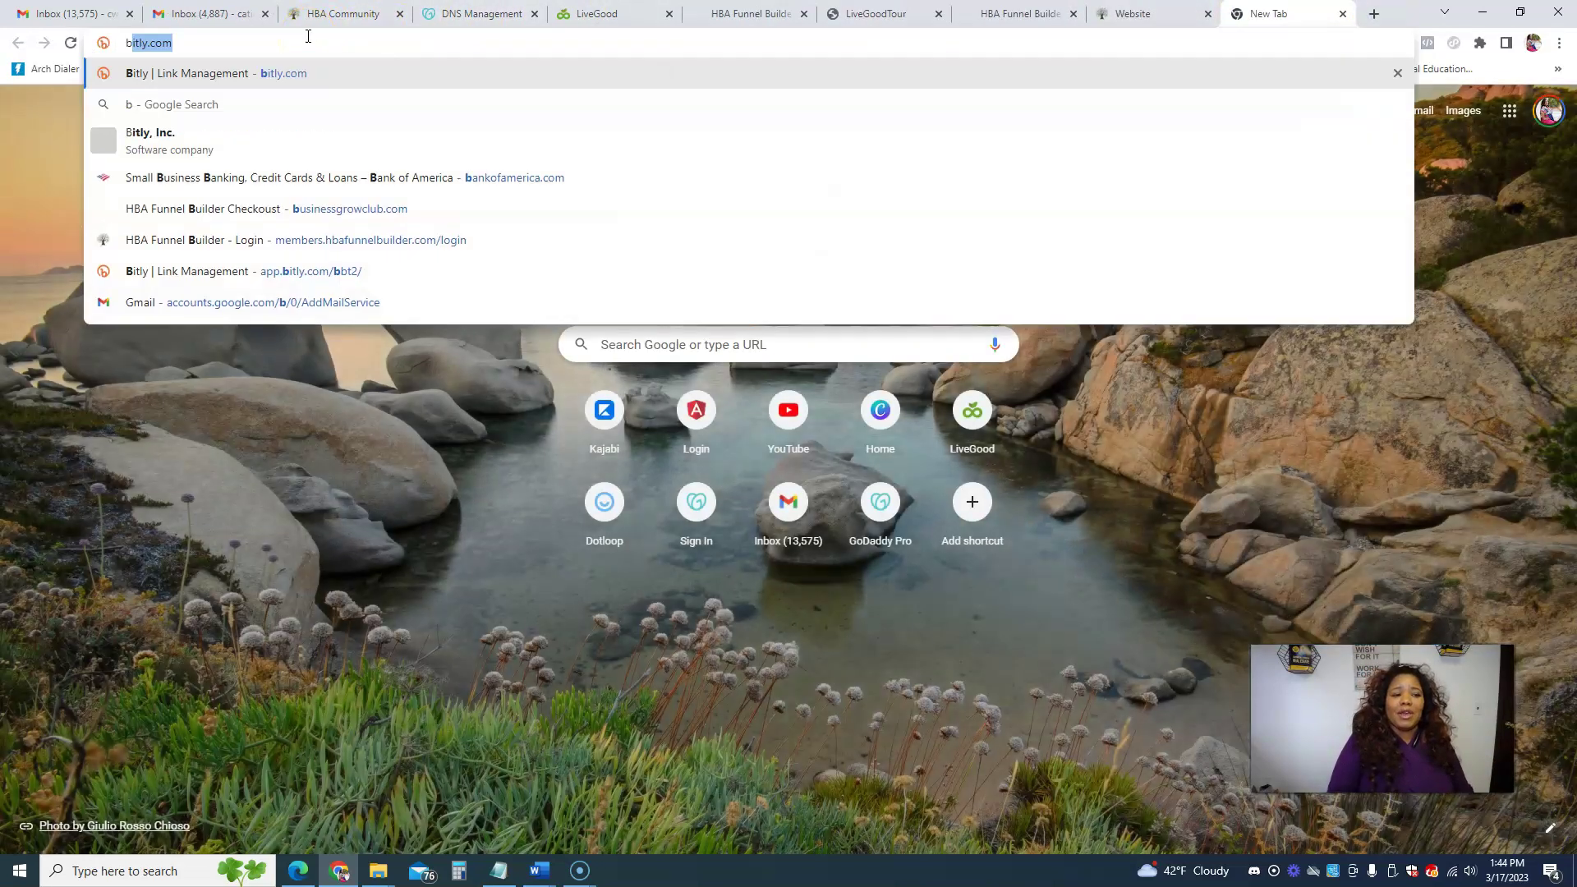
{"action": "type", "text": "usinessgrowclub.com"}
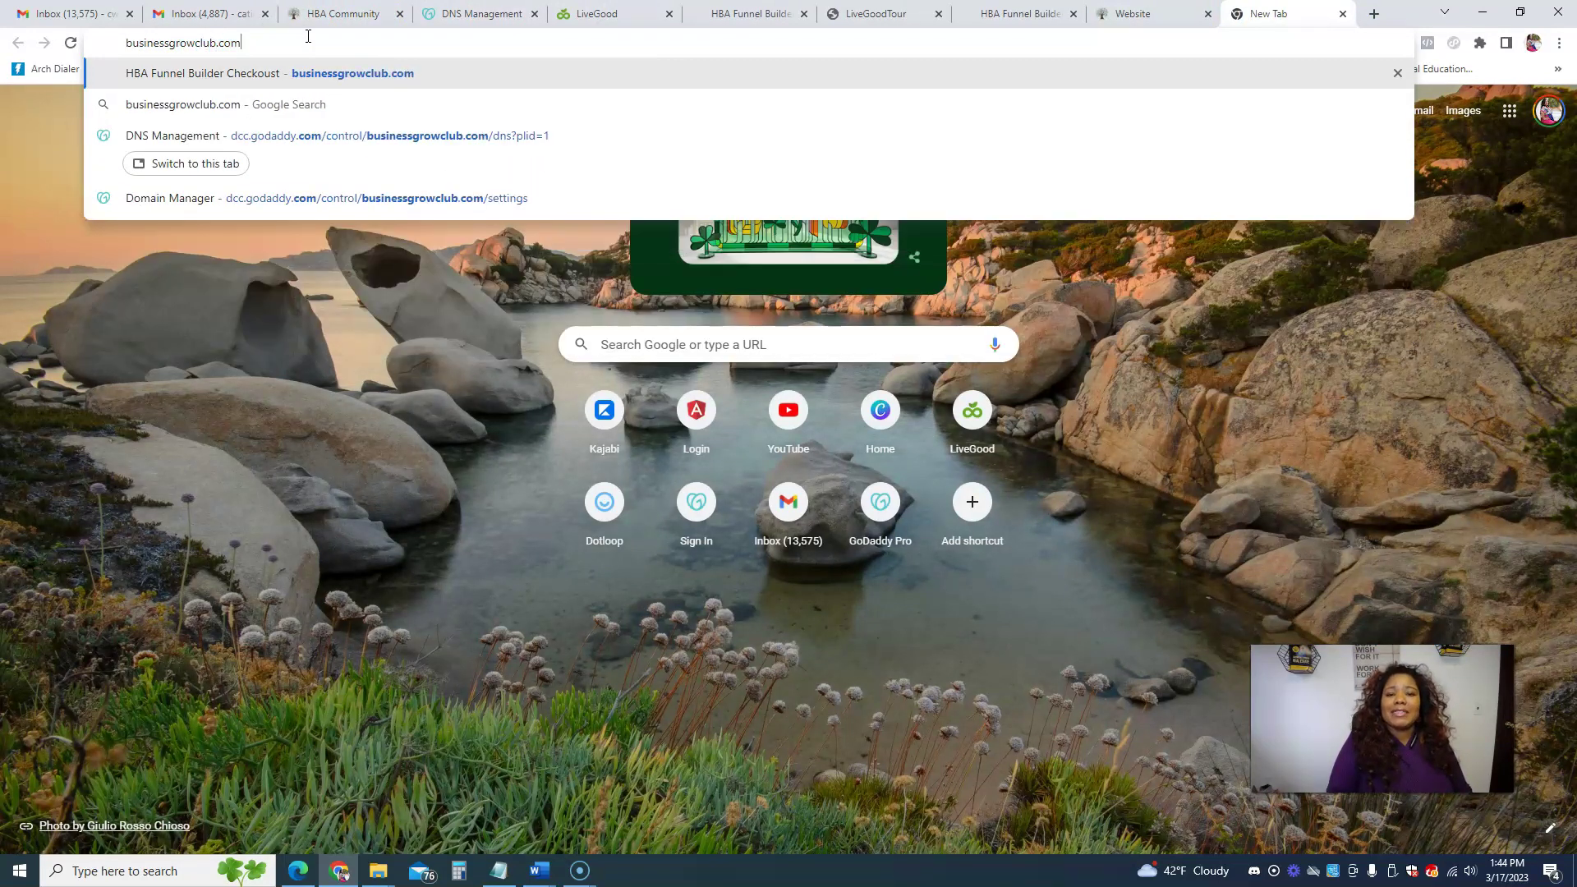
{"action": "key", "text": "Return"}
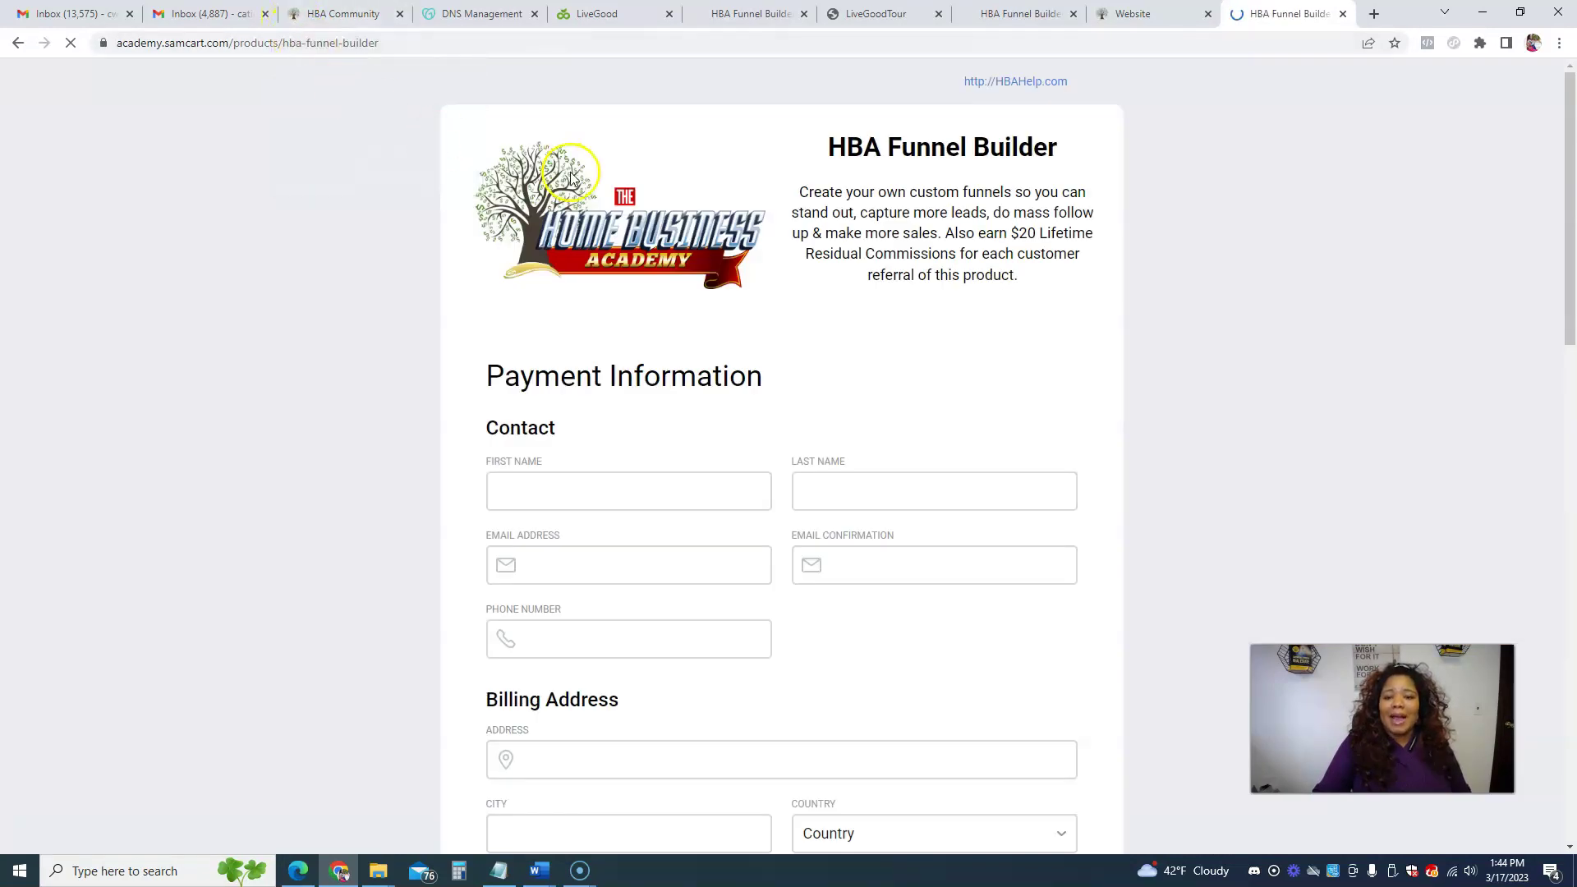
{"action": "left_click", "coordinate": [603, 488]}
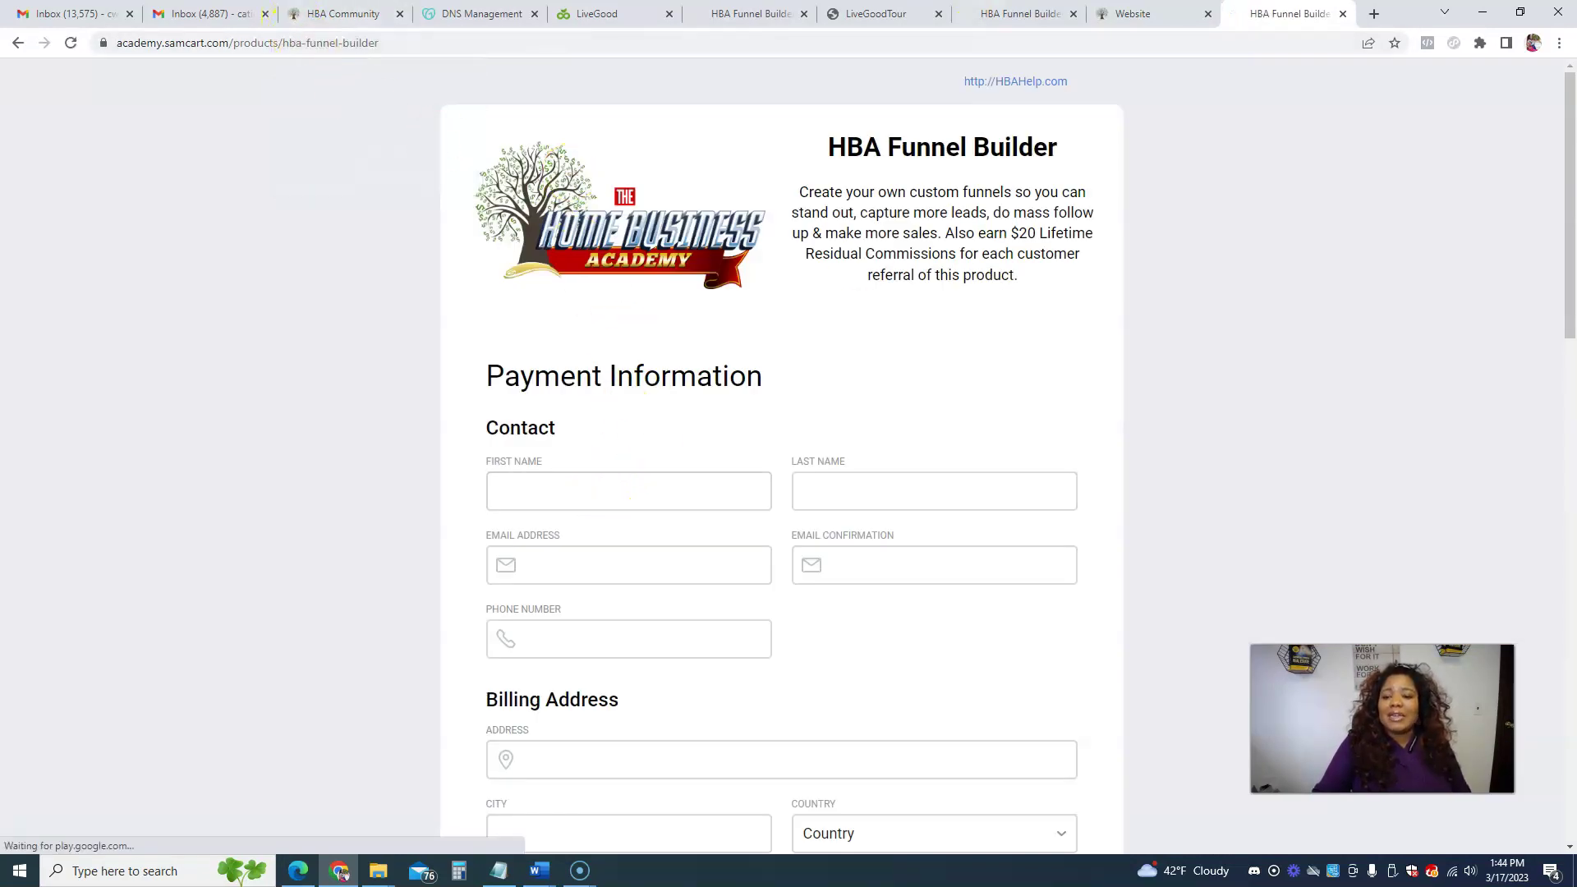
Review the HBA Funnel Builder checkout page, from the contact and billing fields through the payment methods and optional trial offer.
{"action": "left_click", "coordinate": [1136, 12]}
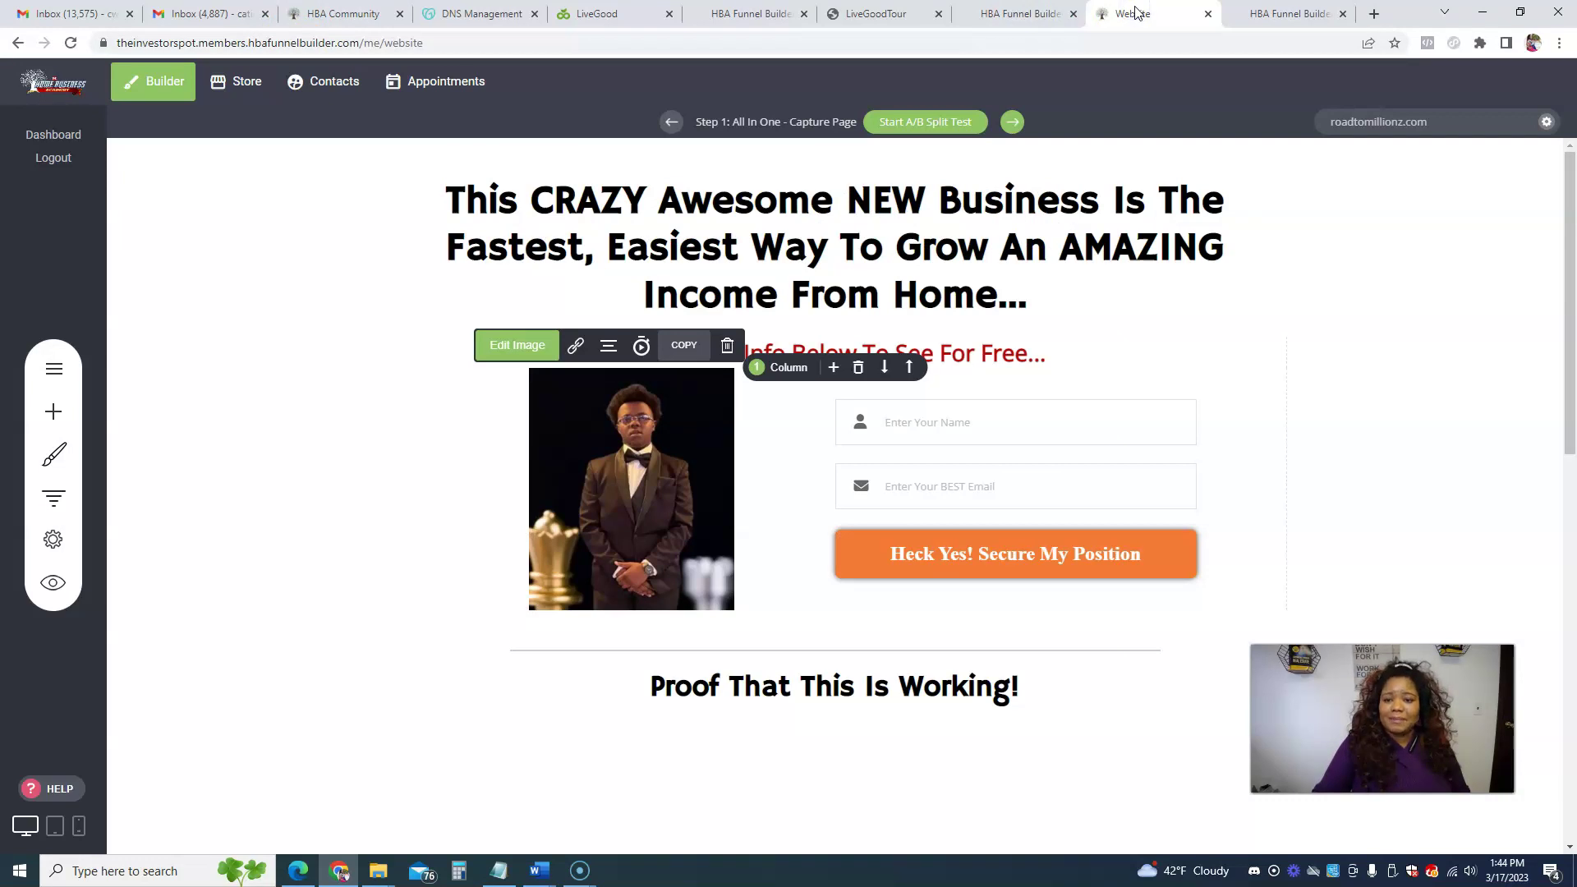
{"action": "left_click", "coordinate": [1285, 13]}
{"action": "scroll", "coordinate": [996, 338], "scroll_direction": "down", "scroll_amount": 5}
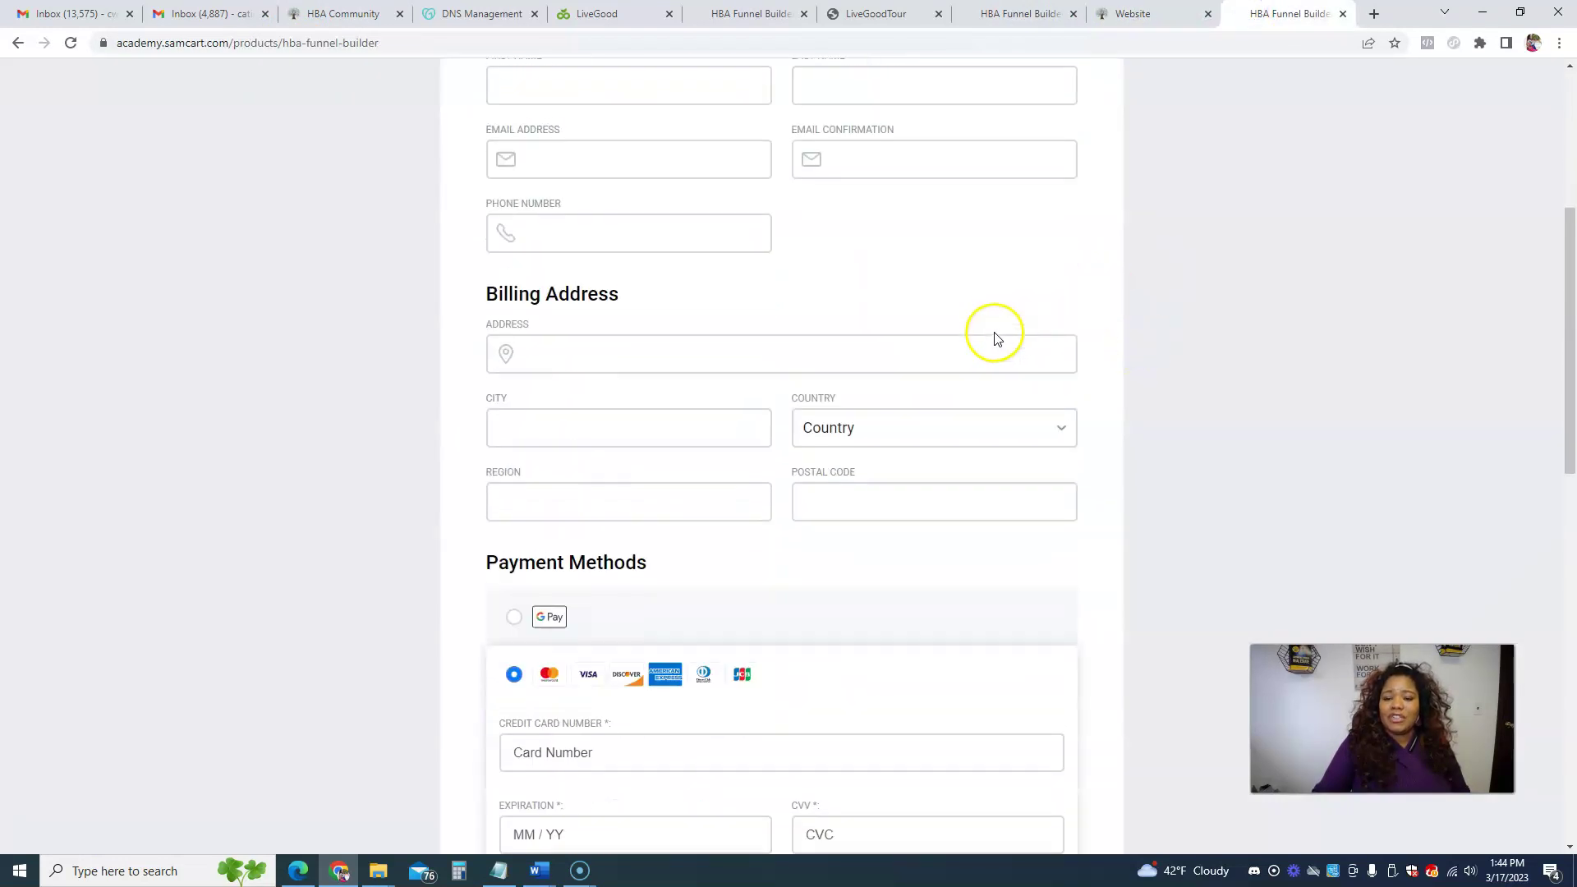
{"action": "scroll", "coordinate": [996, 338], "scroll_direction": "down", "scroll_amount": 4}
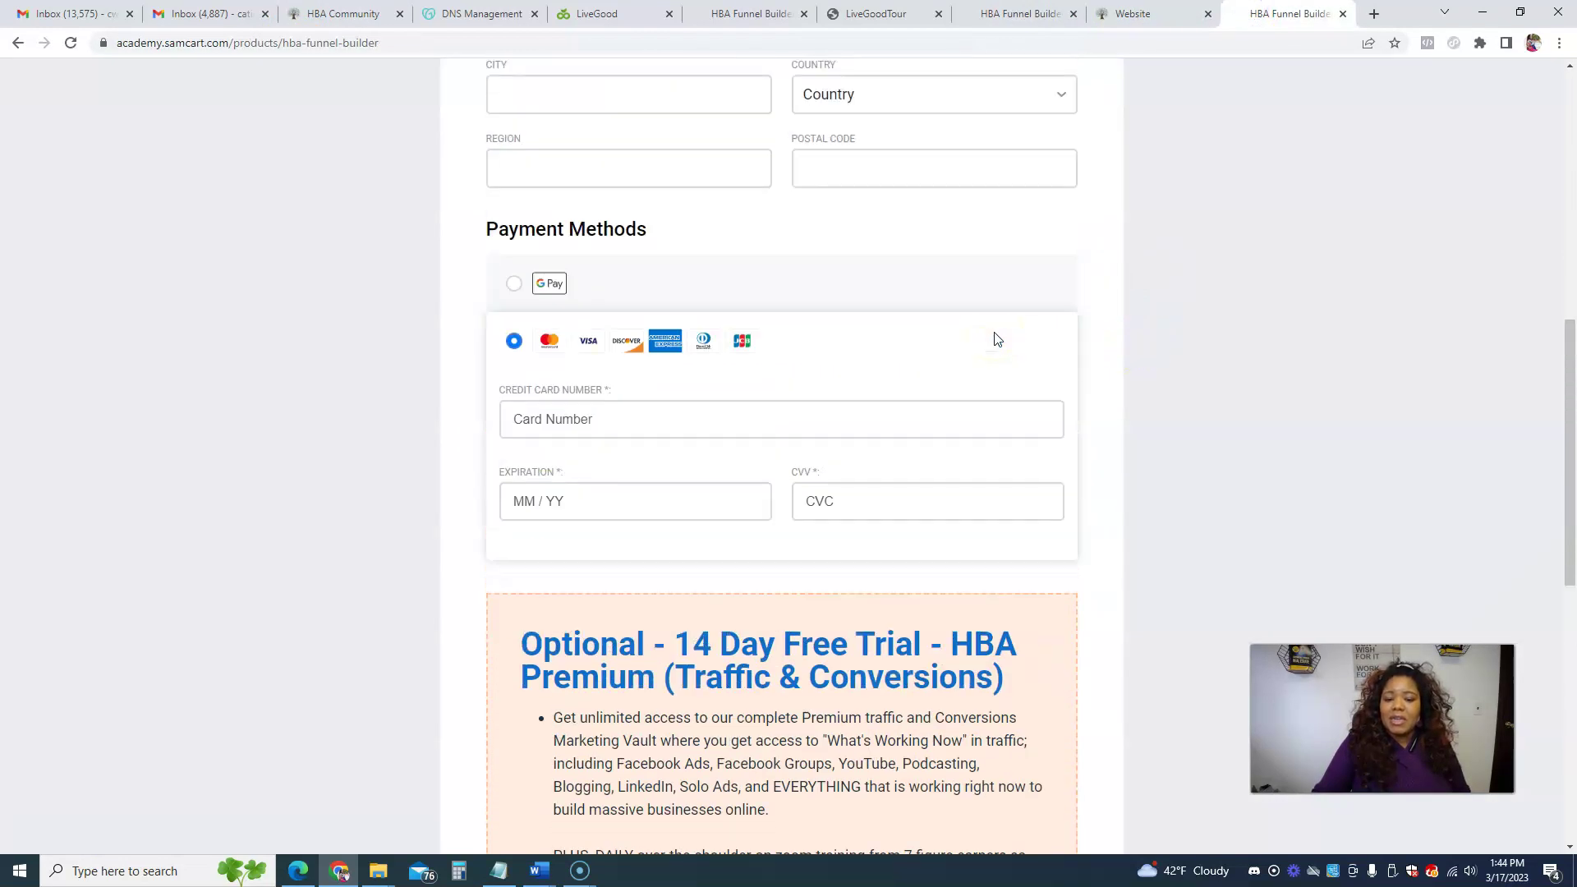
{"action": "scroll", "coordinate": [996, 337], "scroll_direction": "down", "scroll_amount": 9}
{"action": "scroll", "coordinate": [996, 337], "scroll_direction": "up", "scroll_amount": 15}
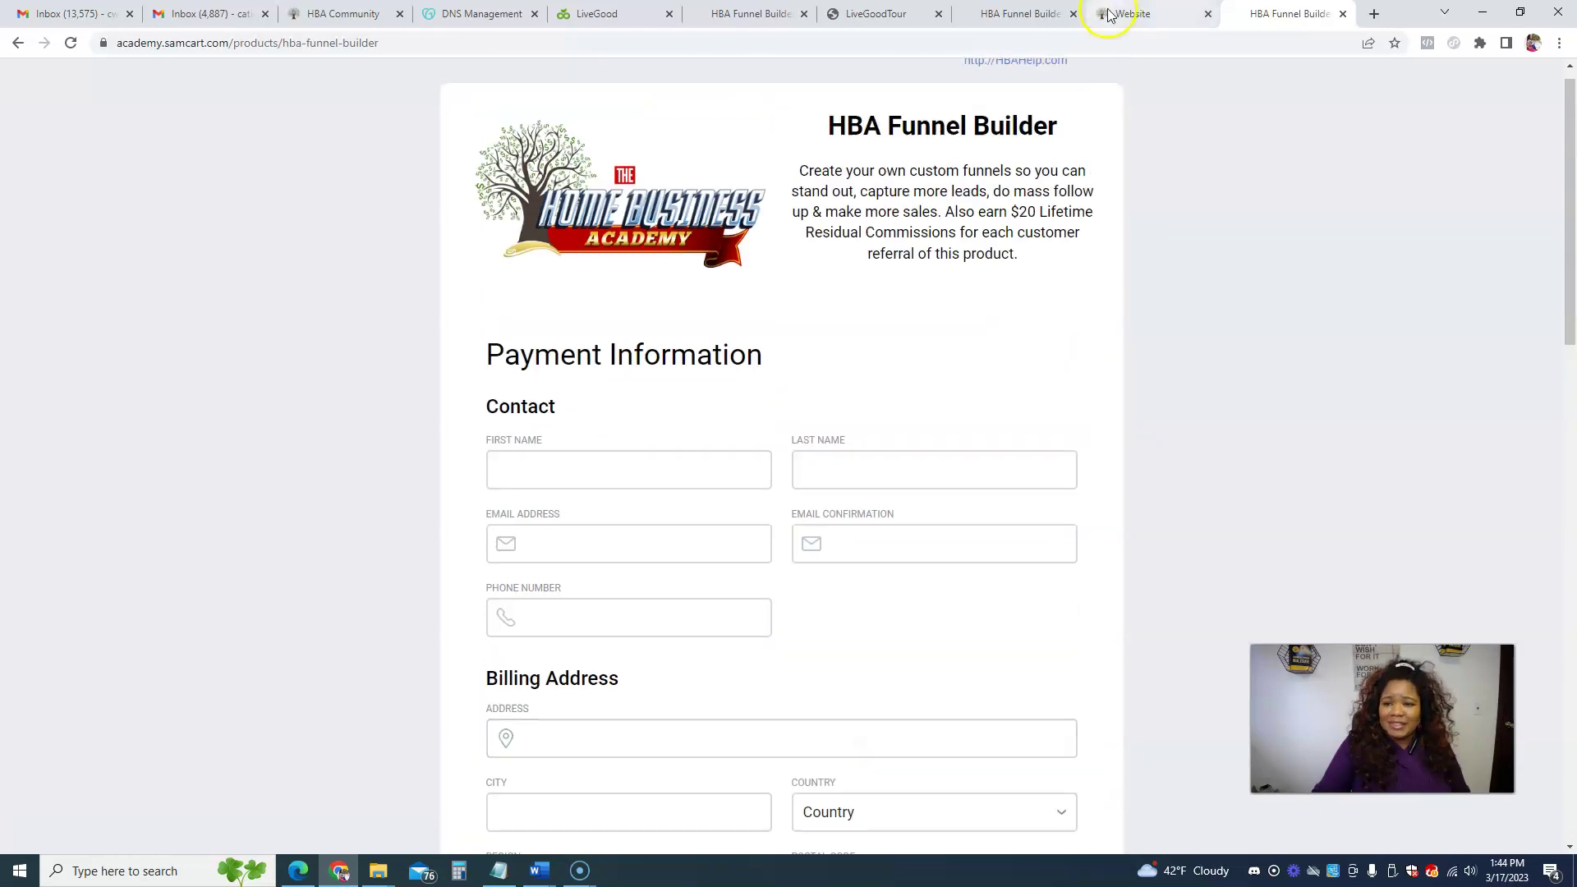
Return to the funnel builder and look over the All In One capture page from headline to footer.
{"action": "mouse_move", "coordinate": [1126, 11]}
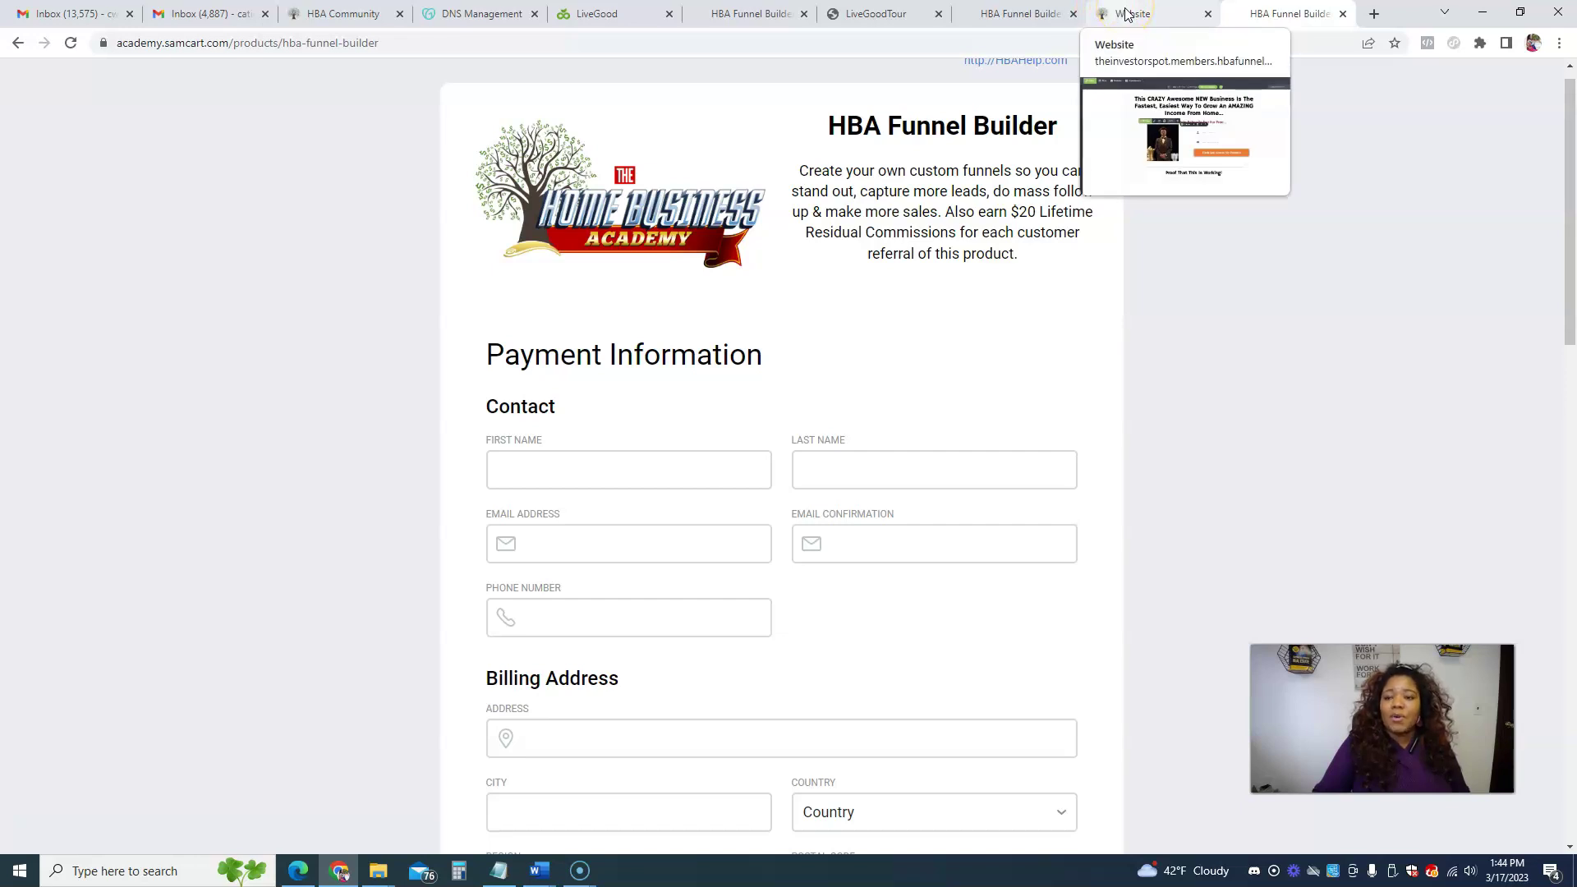
{"action": "left_click", "coordinate": [1019, 14]}
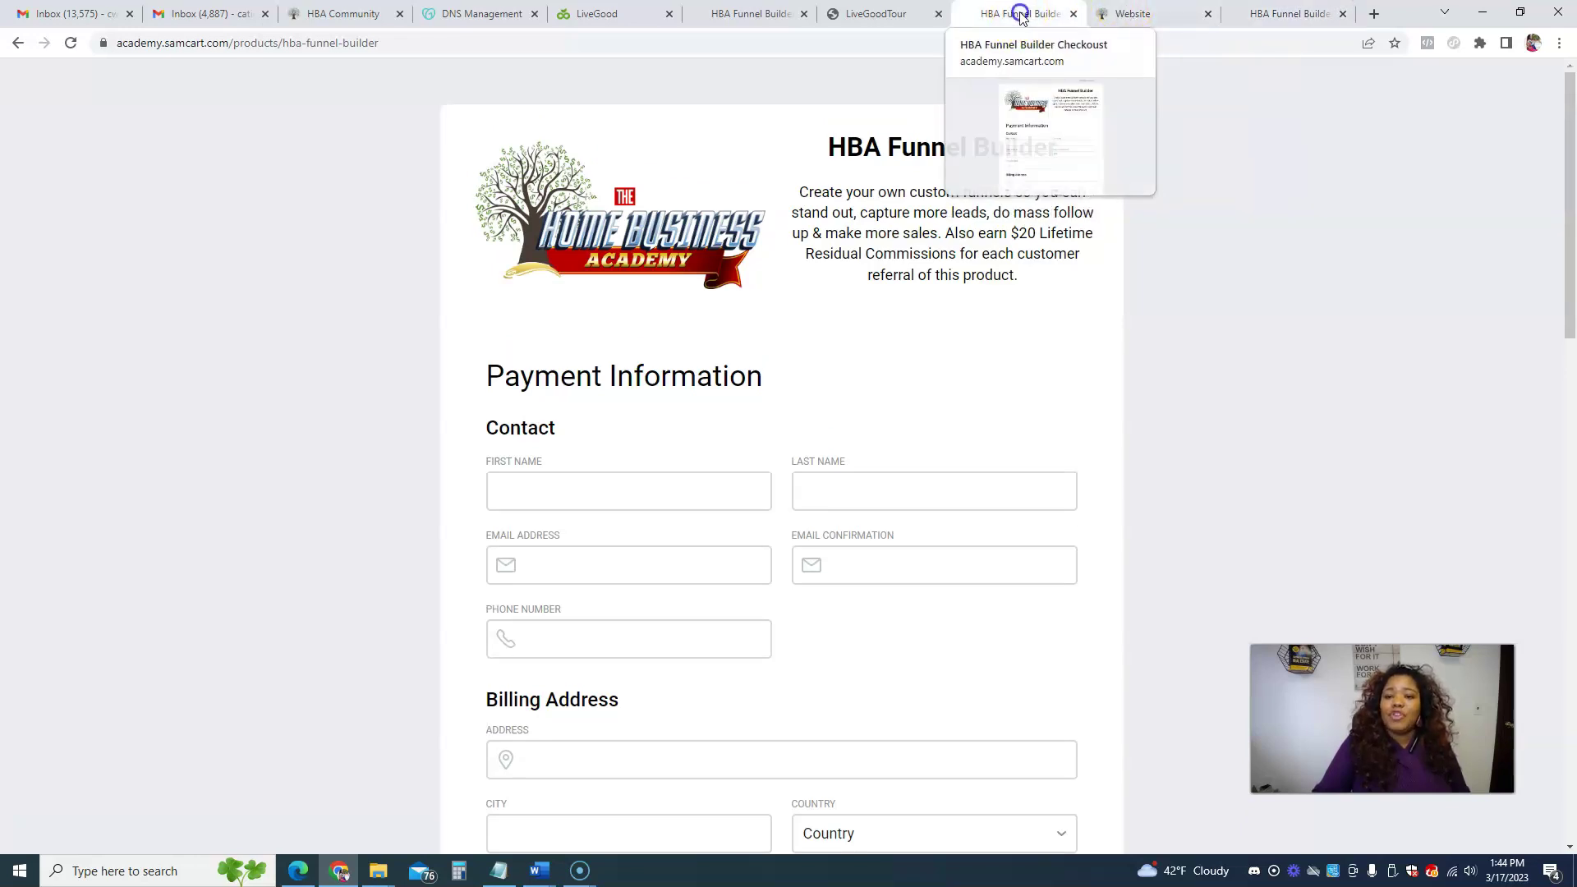
{"action": "left_click", "coordinate": [1129, 14]}
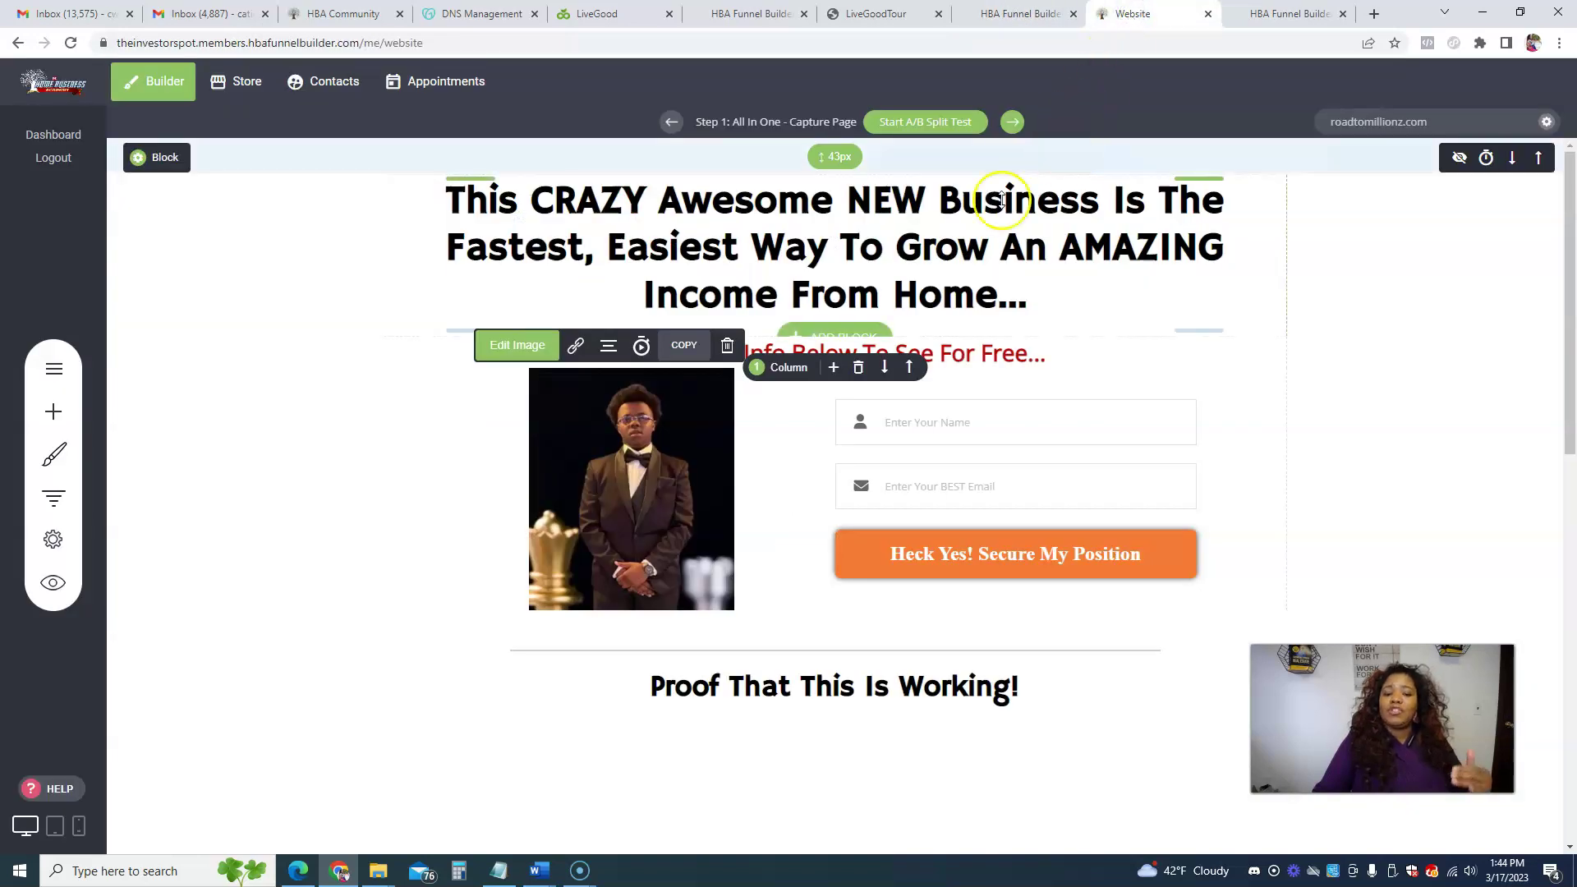
{"action": "scroll", "coordinate": [828, 370], "scroll_direction": "down", "scroll_amount": 10}
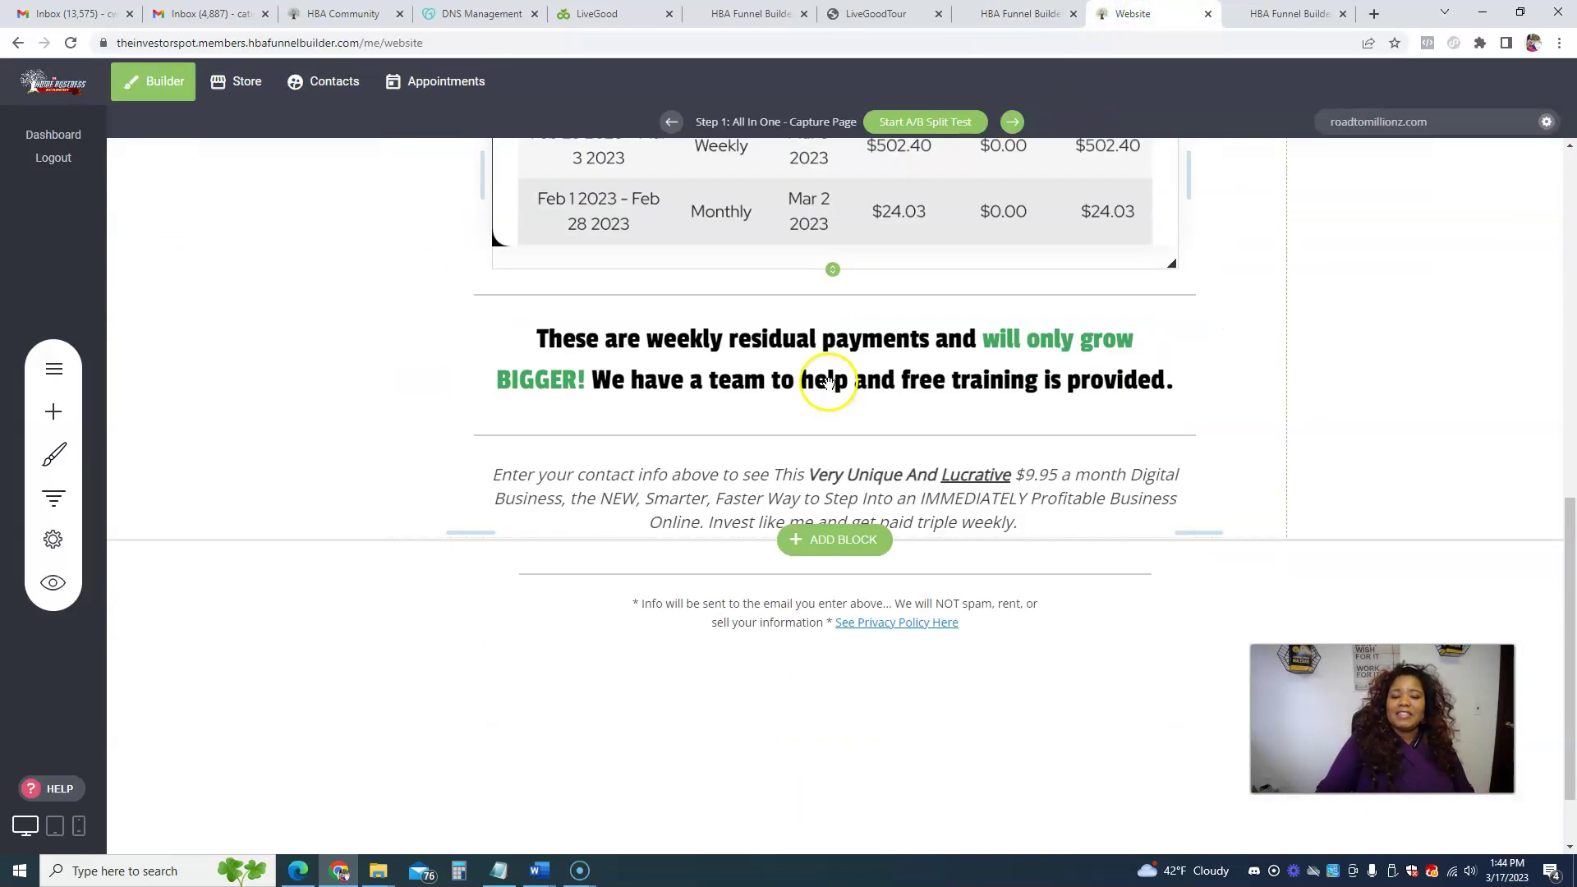
{"action": "scroll", "coordinate": [825, 369], "scroll_direction": "up", "scroll_amount": 7}
{"action": "scroll", "coordinate": [825, 370], "scroll_direction": "up", "scroll_amount": 3}
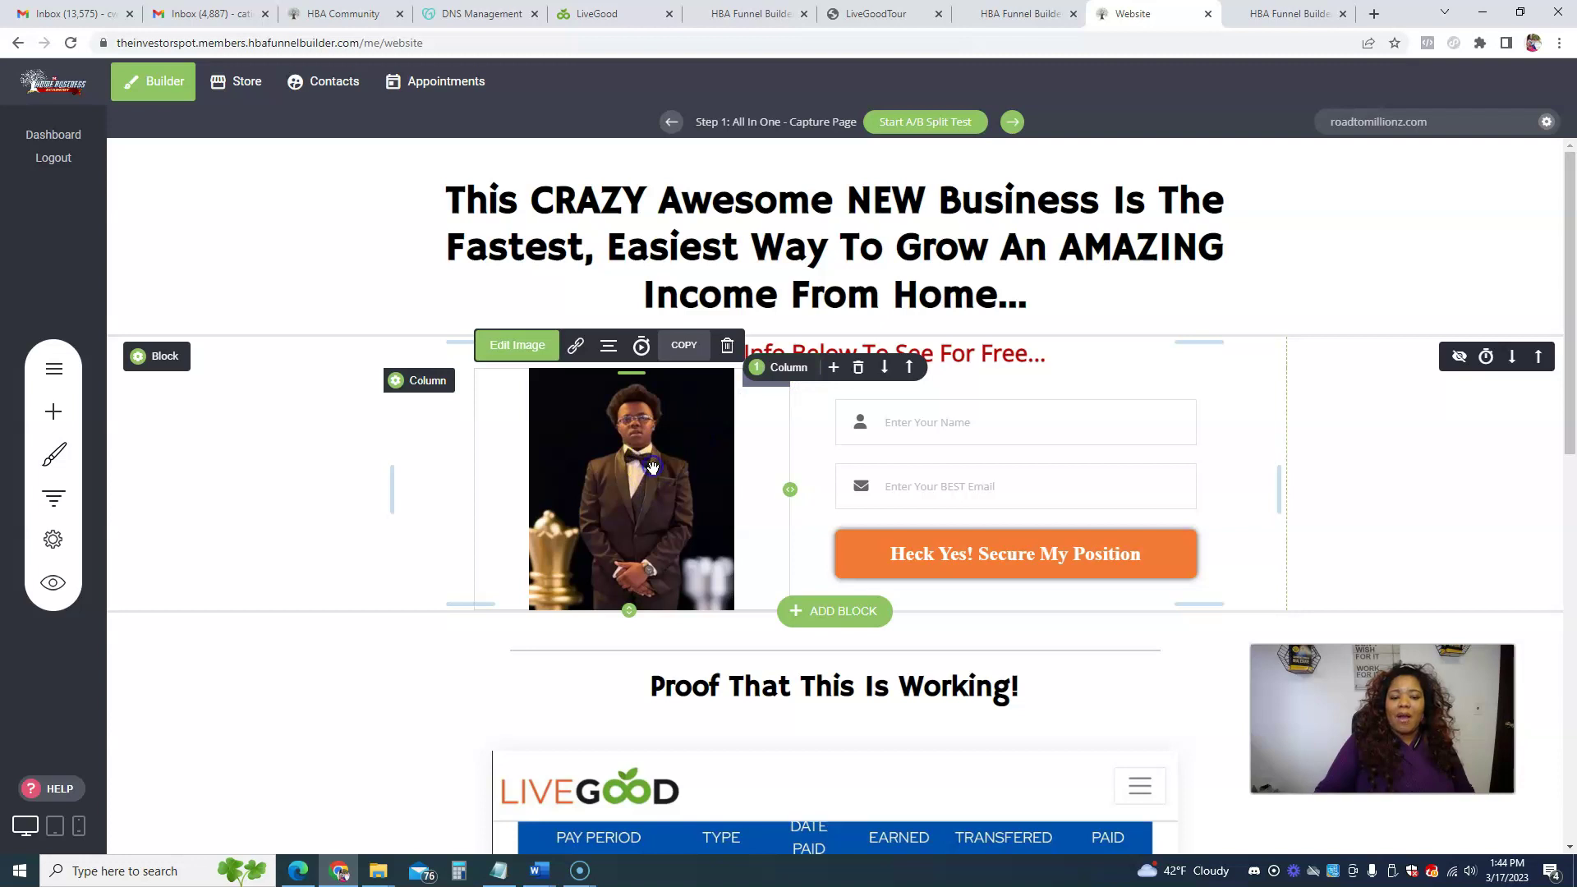
Upload 20230303_123335 (1).jpg from Downloads to the Images folder as a possible replacement for the capture page photo.
{"action": "left_click", "coordinate": [496, 348]}
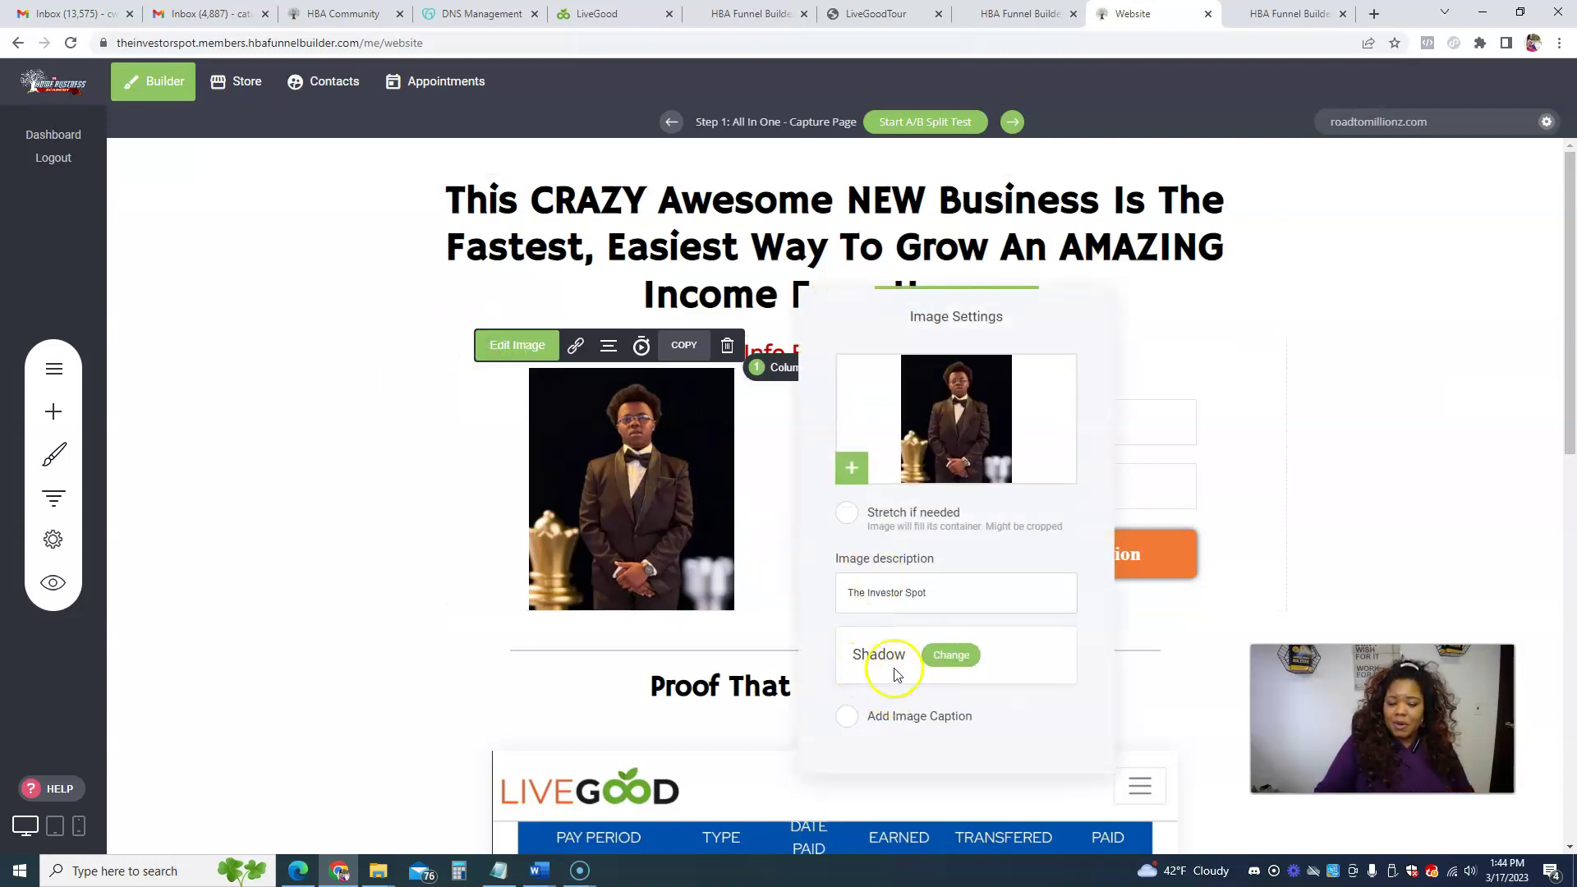
{"action": "left_click", "coordinate": [665, 489]}
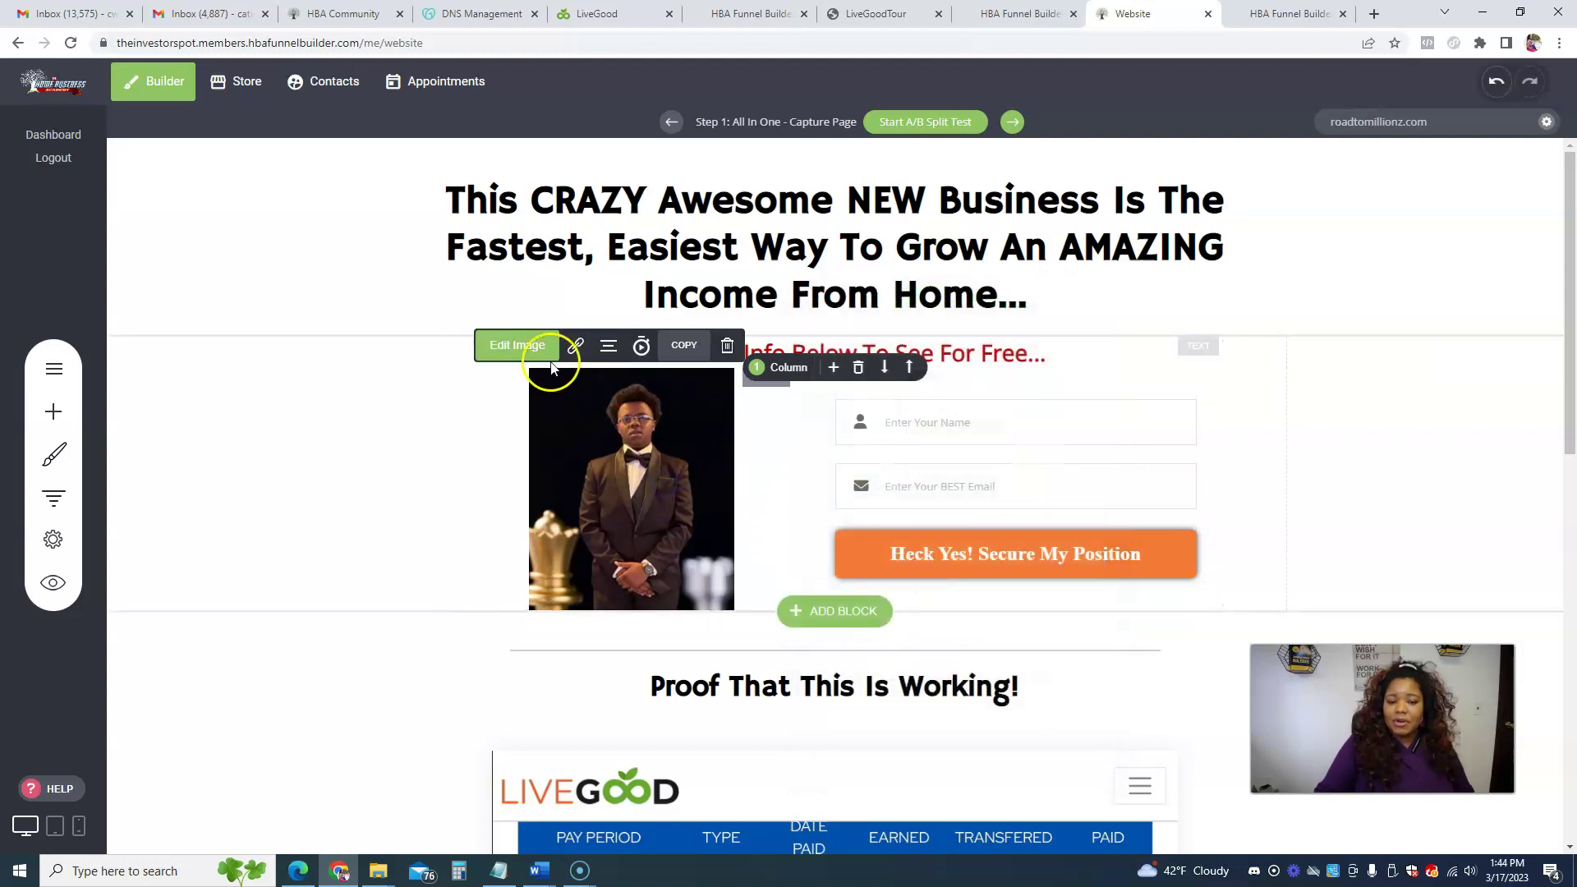
{"action": "left_click", "coordinate": [497, 345]}
{"action": "left_click", "coordinate": [858, 466]}
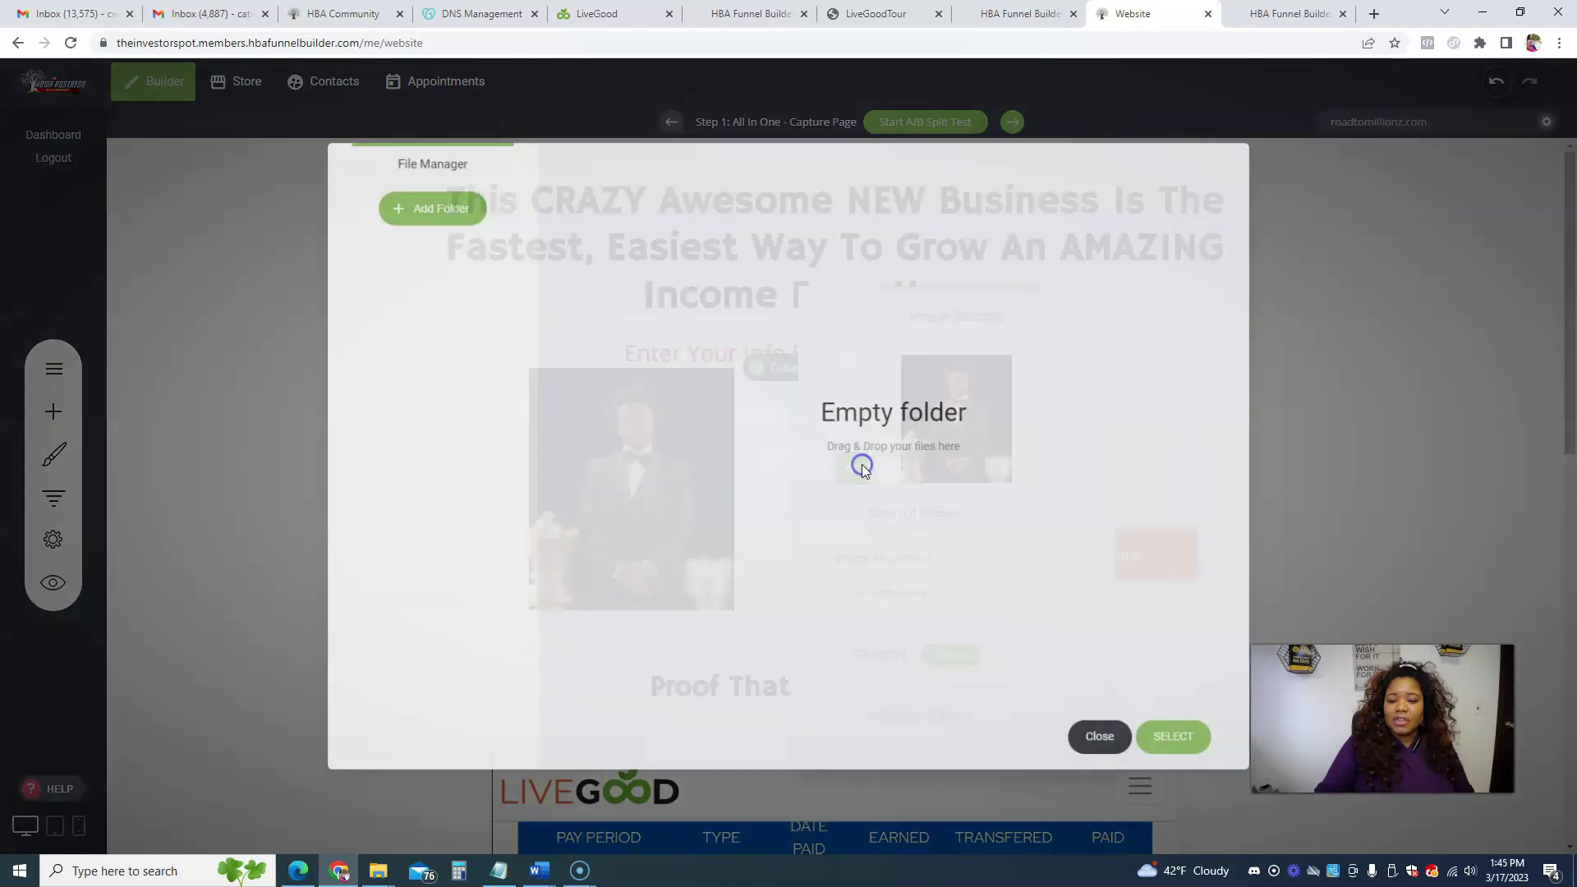
{"action": "left_click", "coordinate": [618, 749]}
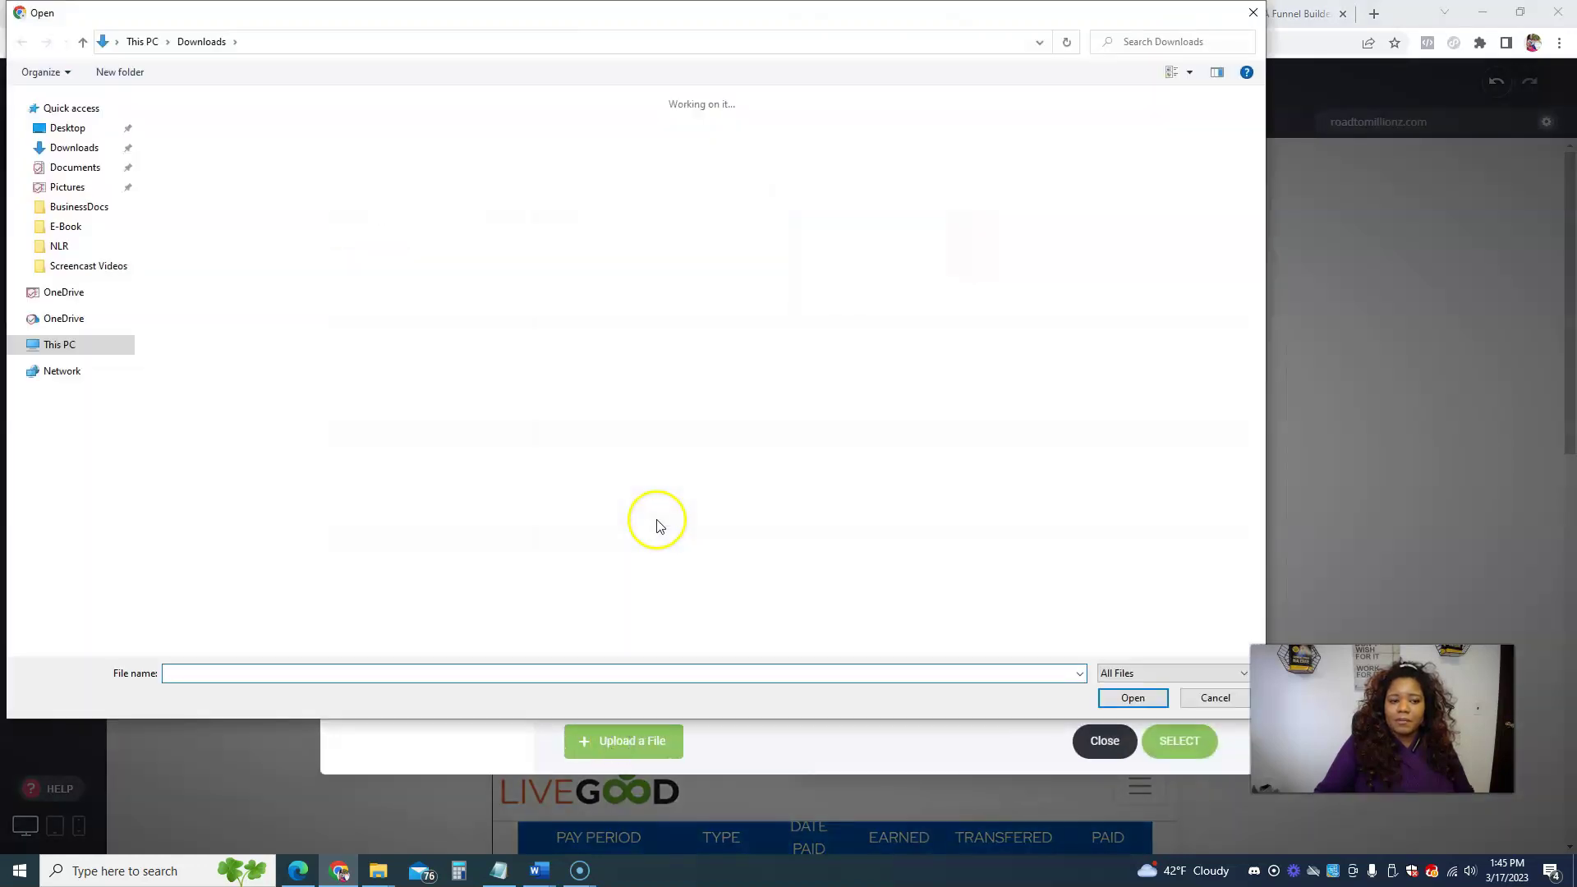
{"action": "scroll", "coordinate": [320, 263], "scroll_direction": "down", "scroll_amount": 3}
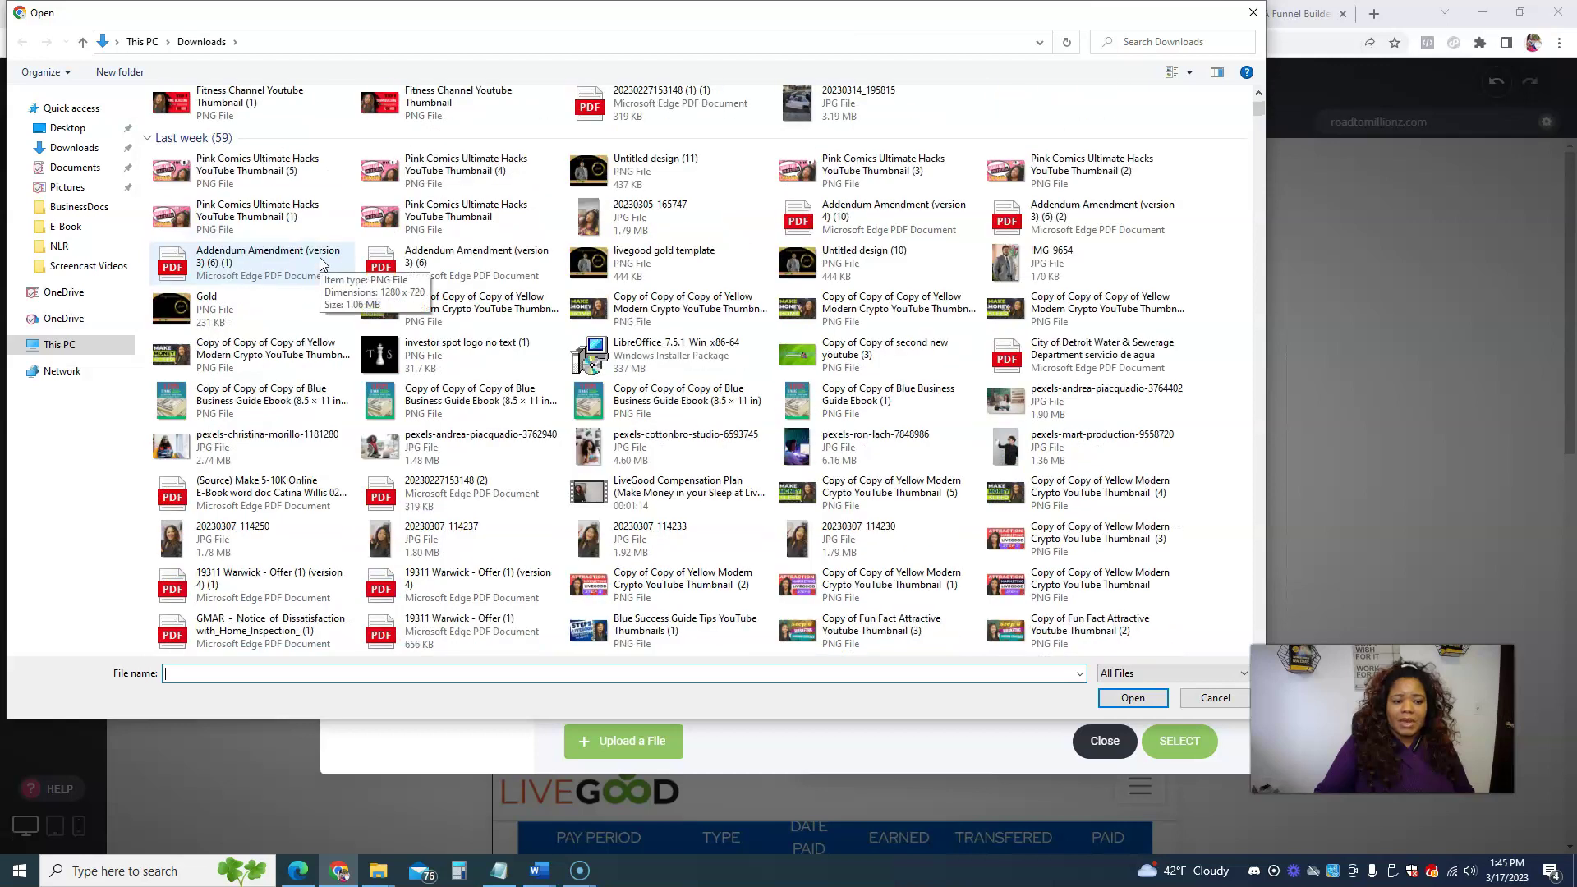
{"action": "scroll", "coordinate": [320, 264], "scroll_direction": "down", "scroll_amount": 6}
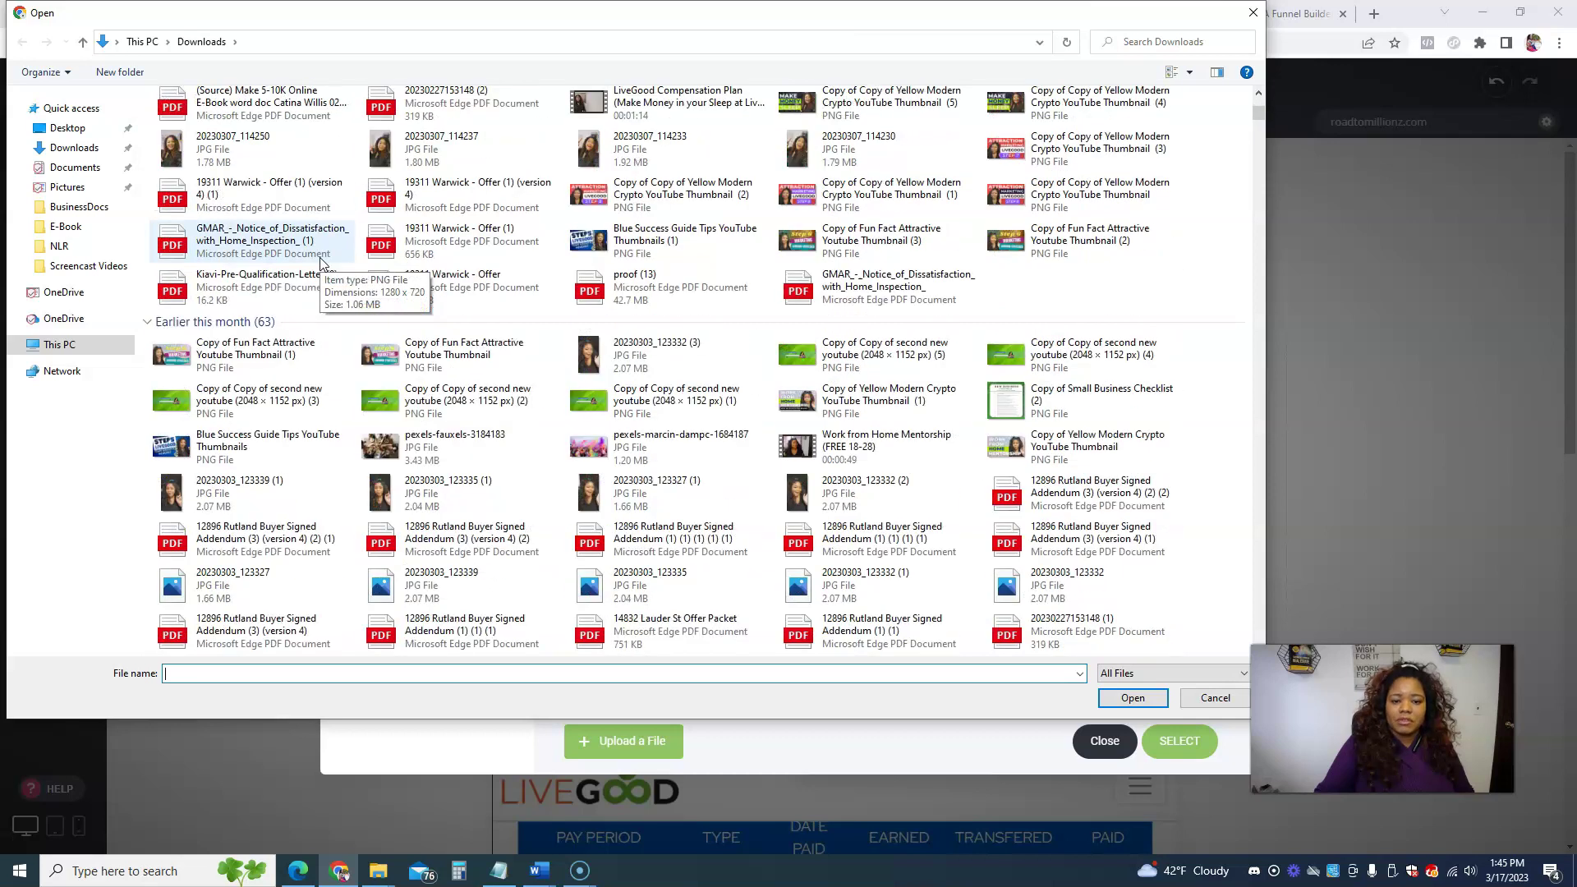
{"action": "left_click", "coordinate": [381, 355]}
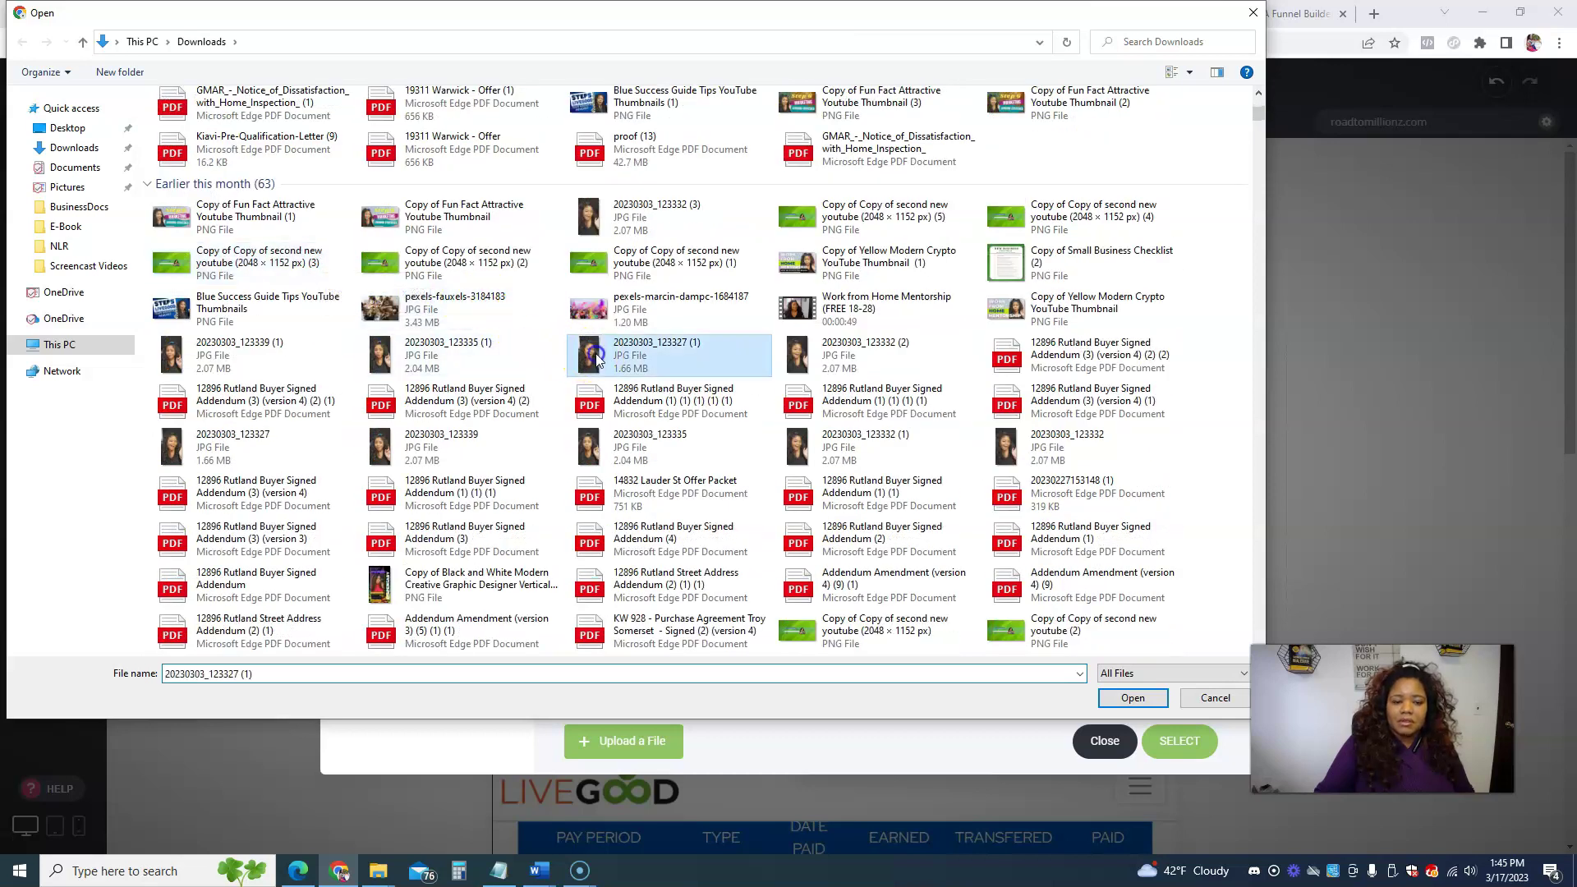
{"action": "double_click", "coordinate": [378, 359]}
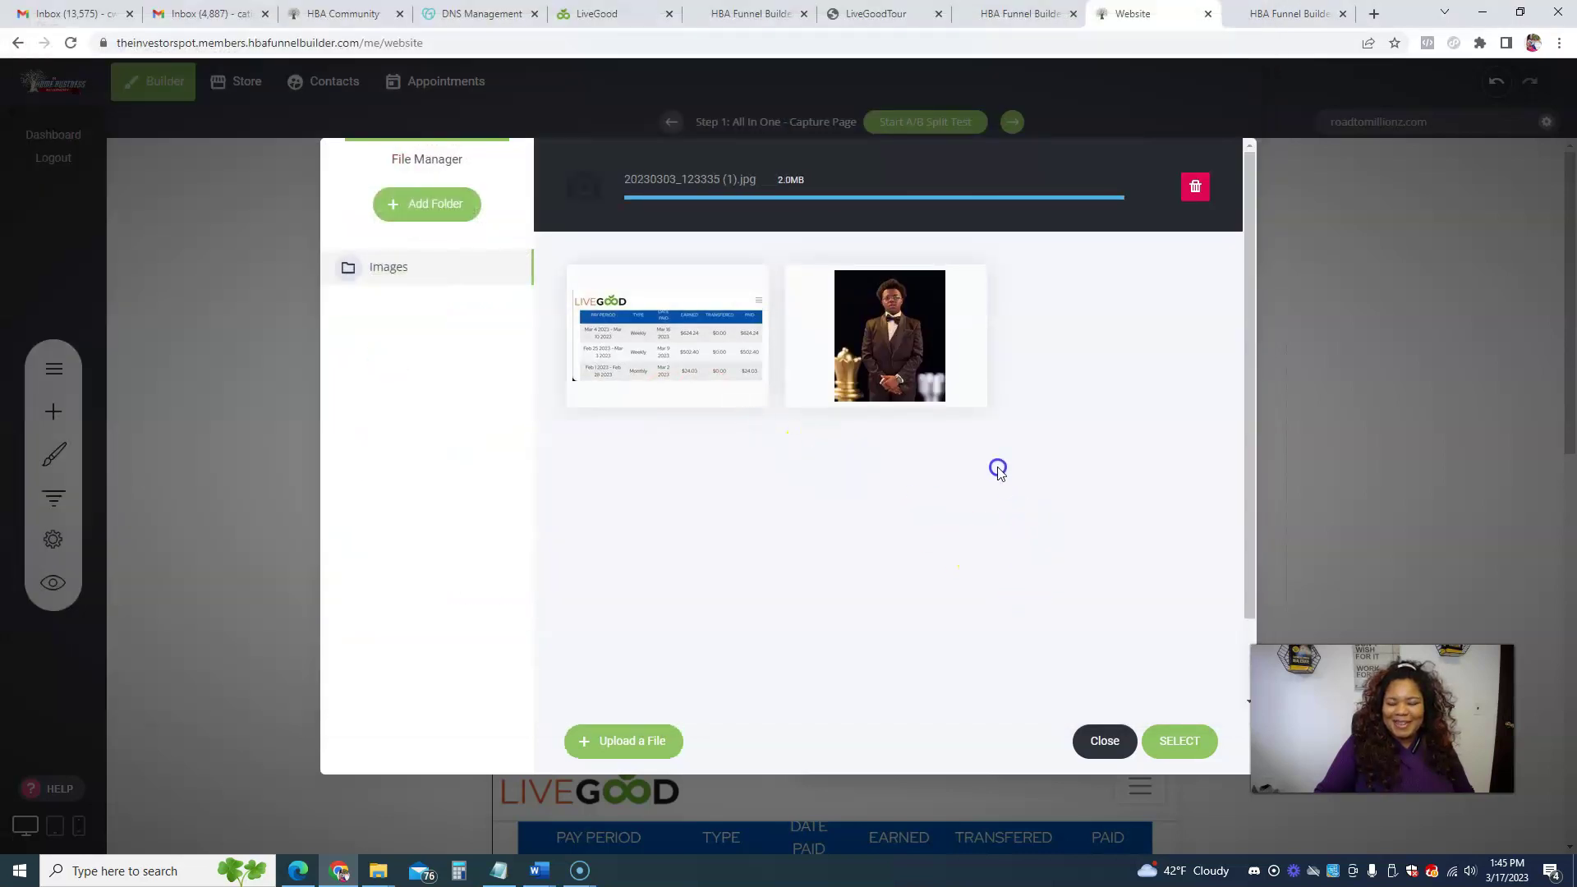
{"action": "left_click", "coordinate": [765, 316]}
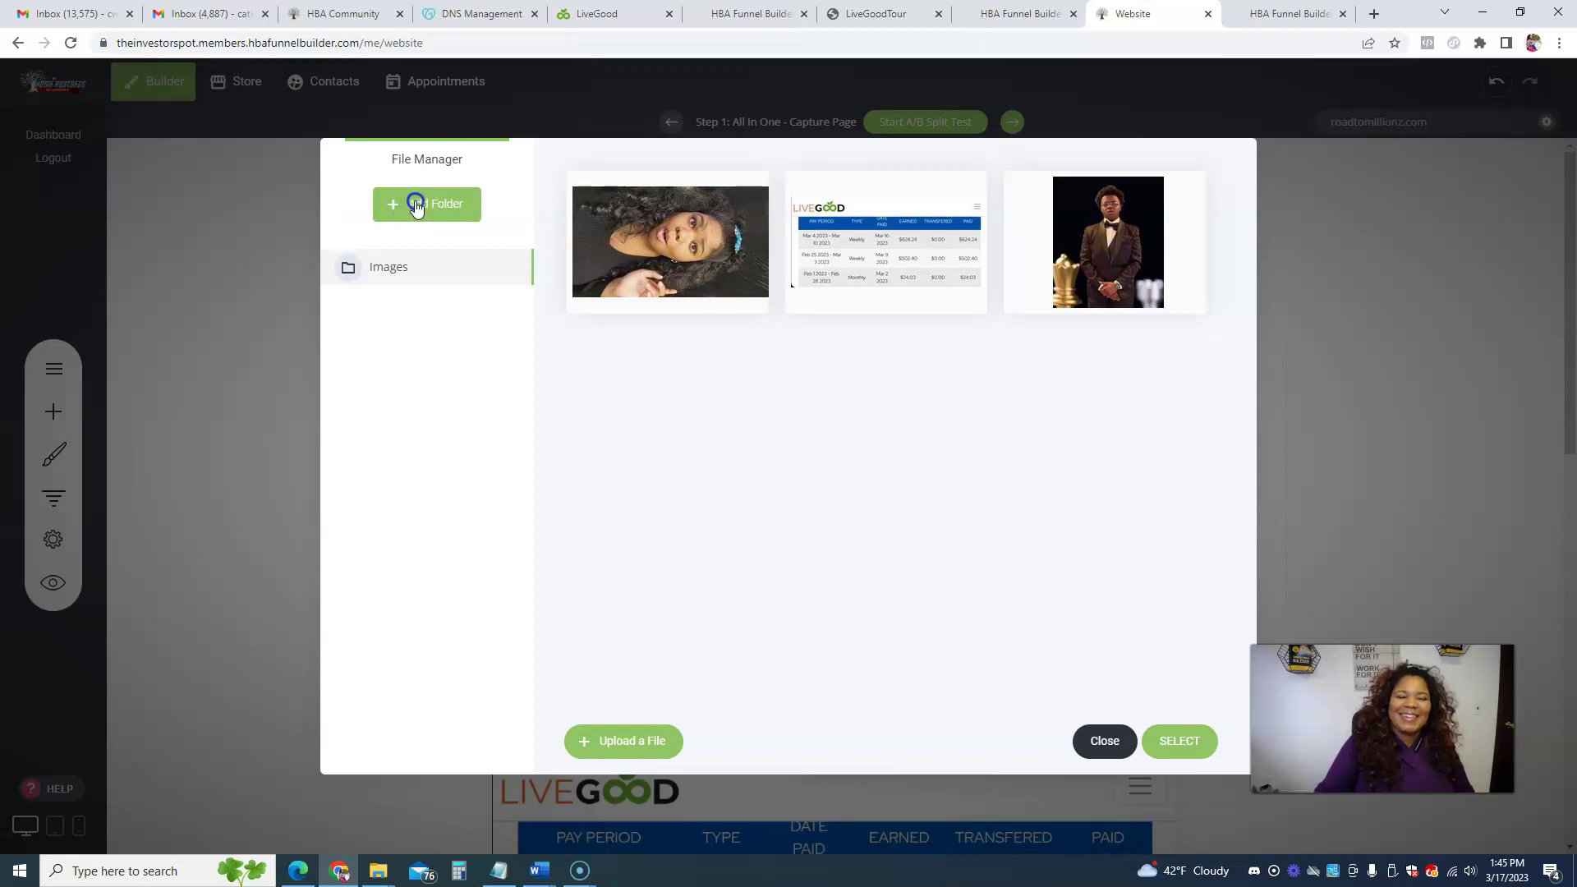
Upload the JPG photo 20230213_142412 from Downloads to the Images folder.
{"action": "left_click", "coordinate": [645, 734]}
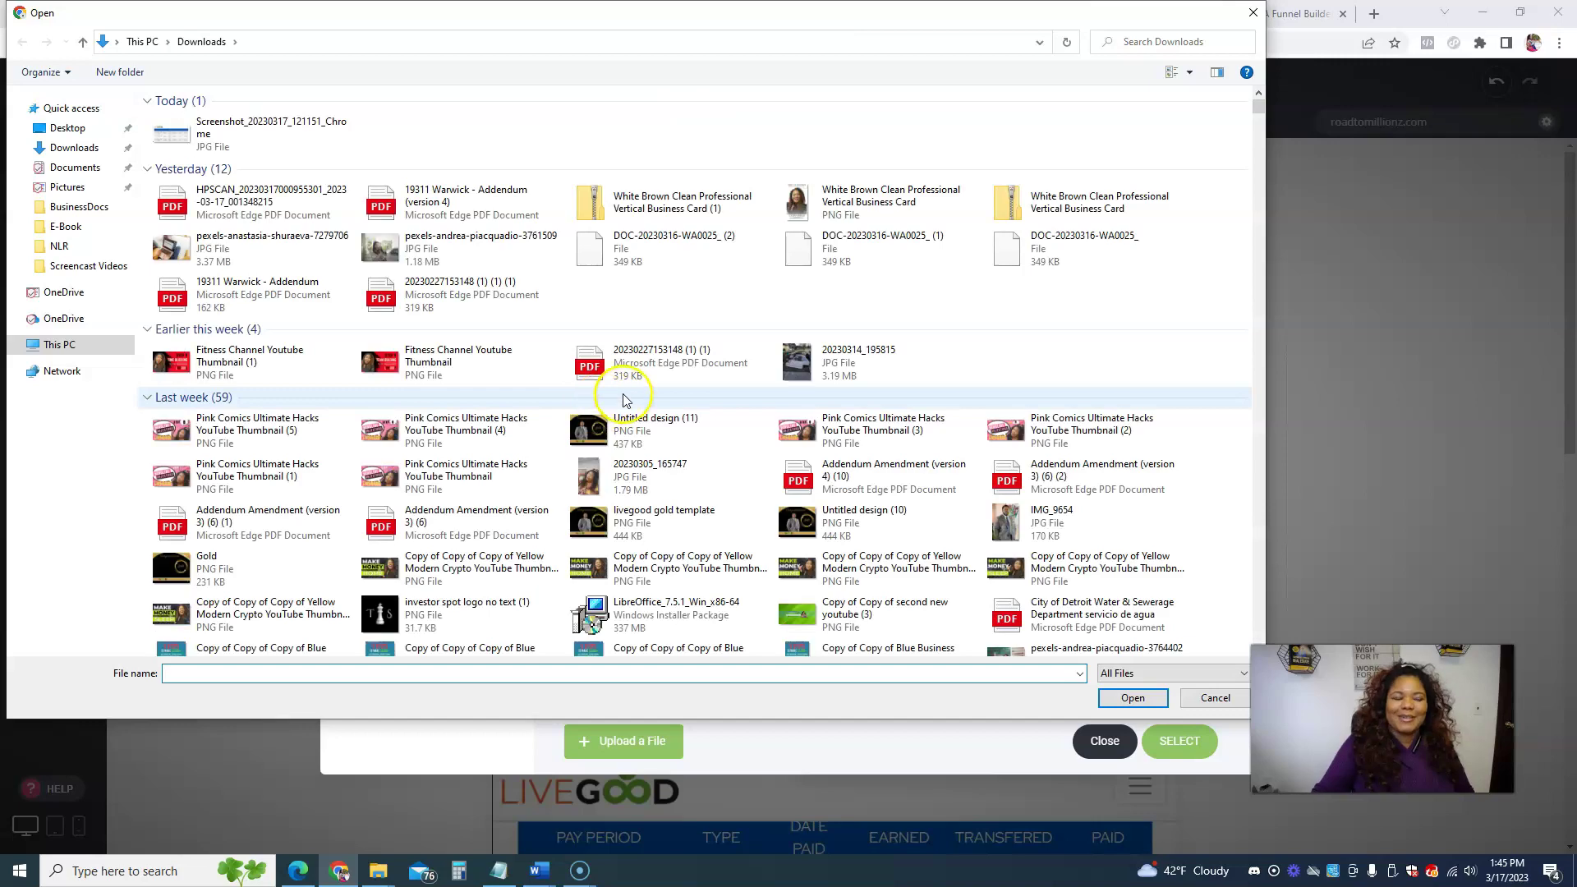
{"action": "scroll", "coordinate": [620, 410], "scroll_direction": "down", "scroll_amount": 5}
{"action": "scroll", "coordinate": [622, 404], "scroll_direction": "down", "scroll_amount": 15}
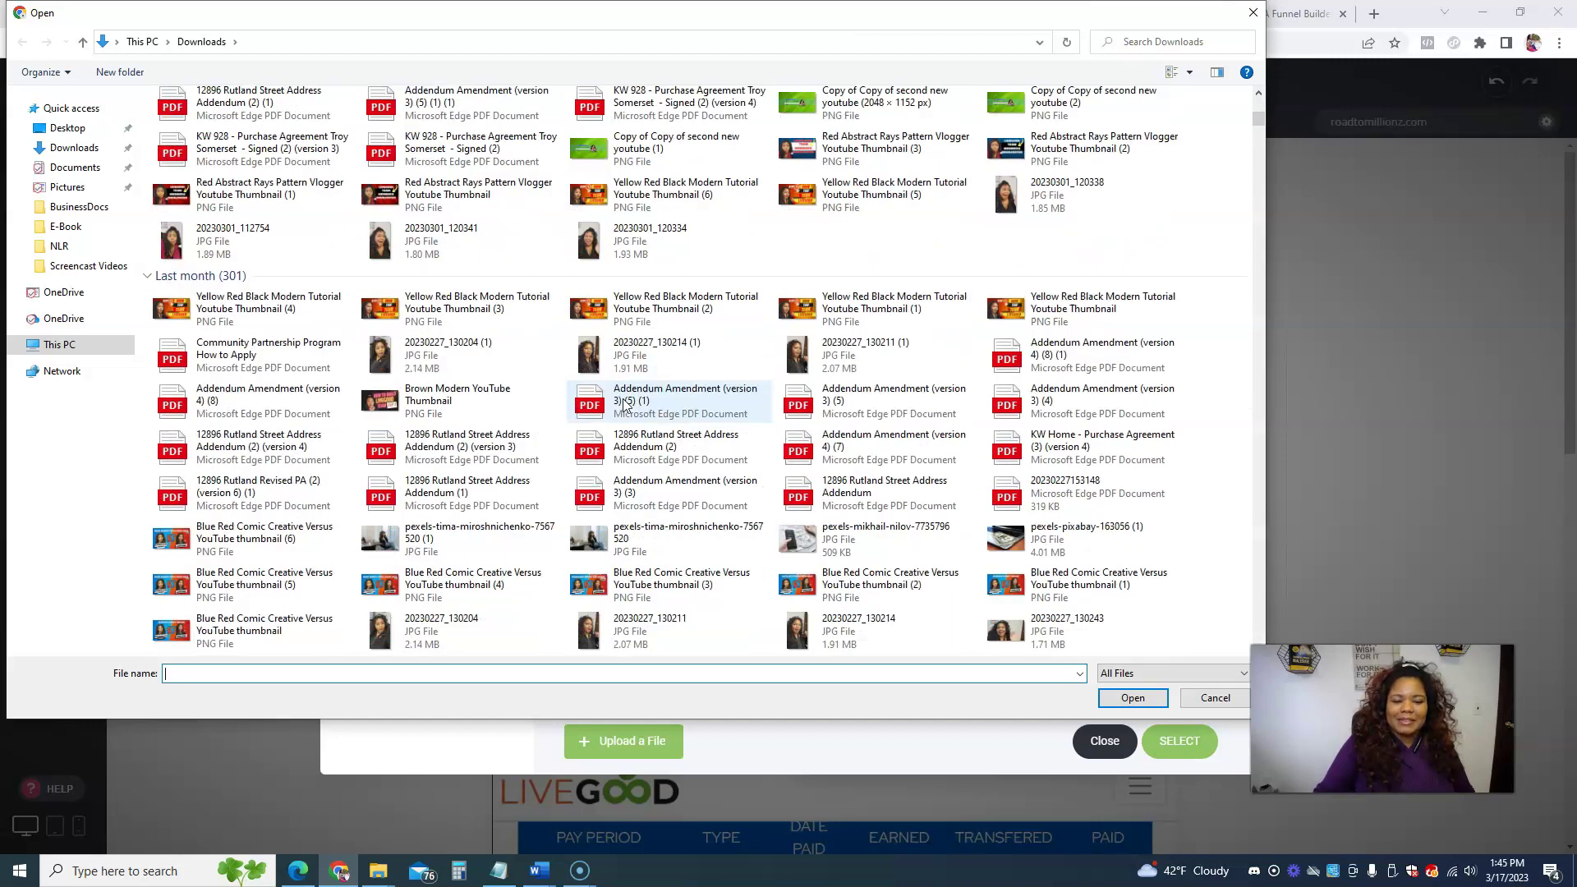
{"action": "scroll", "coordinate": [623, 404], "scroll_direction": "down", "scroll_amount": 5}
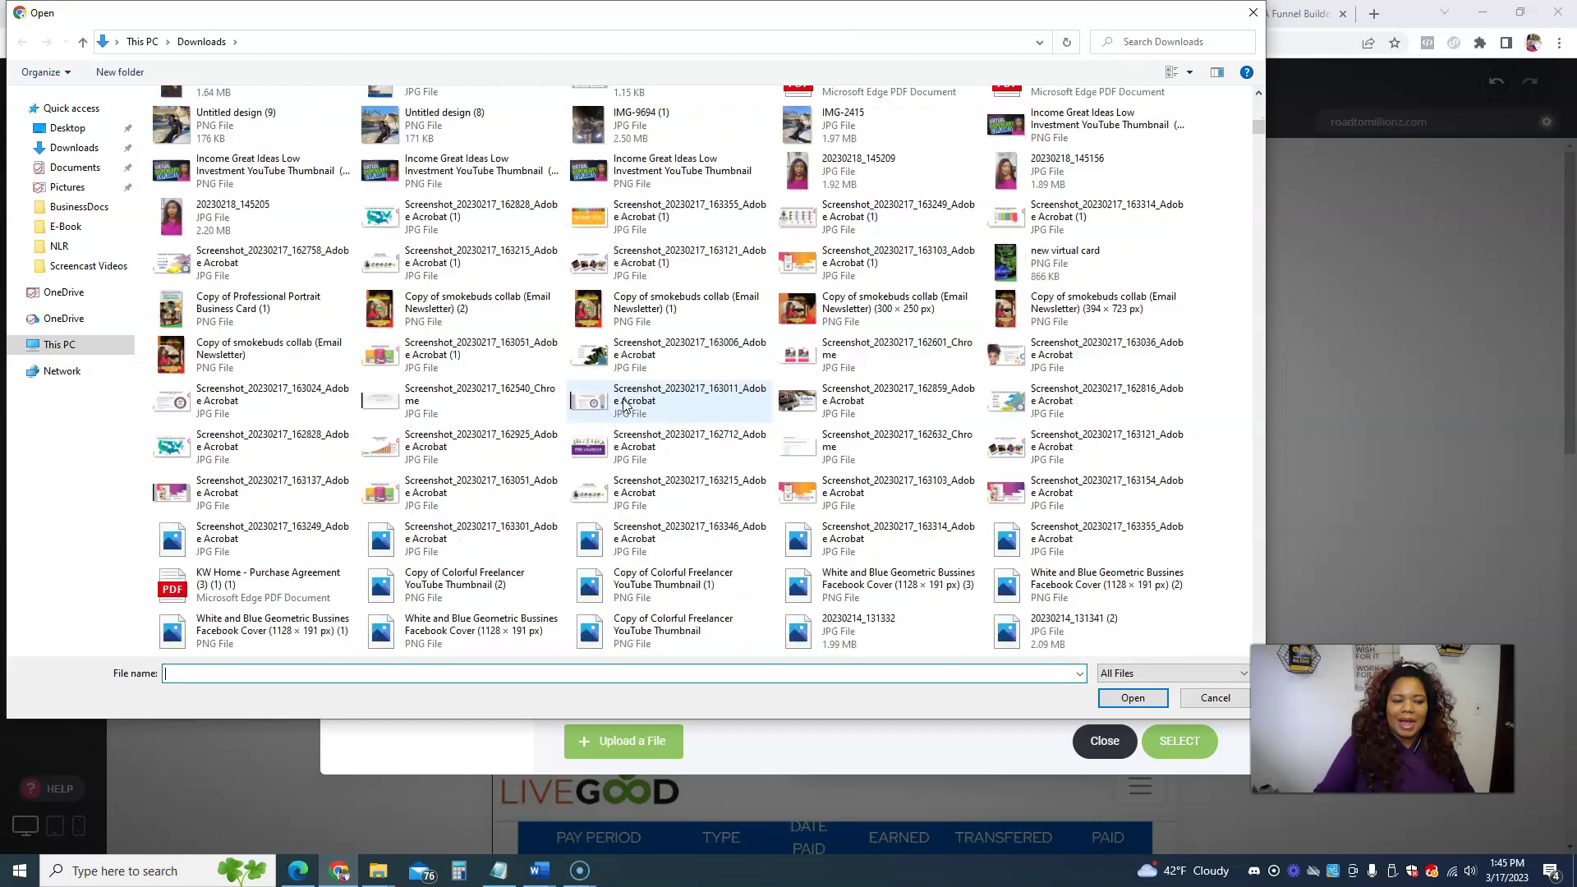
{"action": "scroll", "coordinate": [622, 404], "scroll_direction": "up", "scroll_amount": 5}
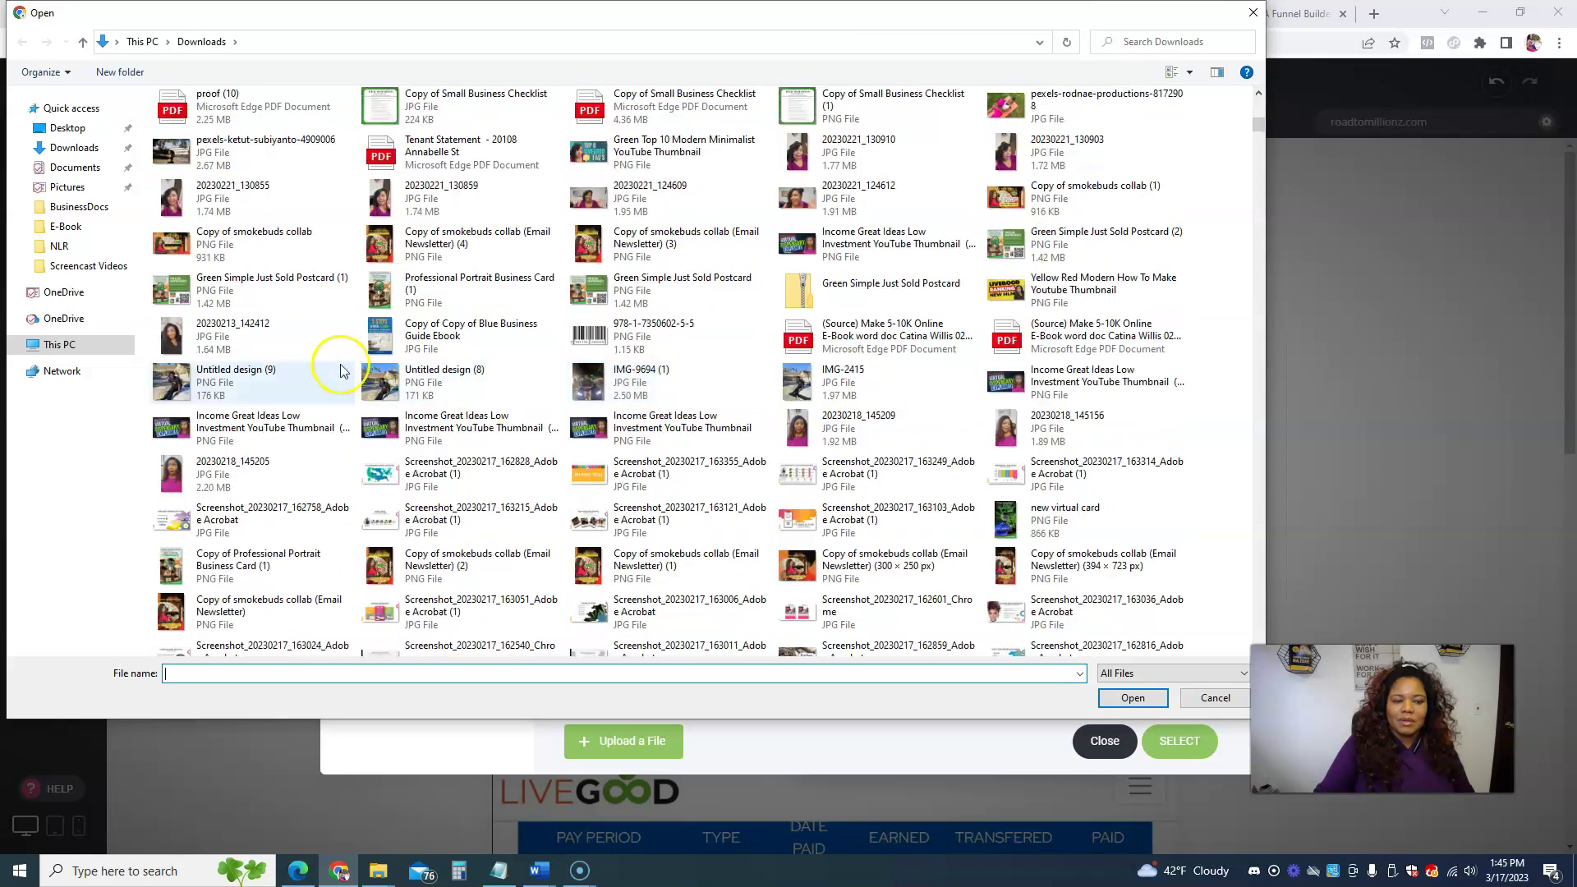
{"action": "left_click", "coordinate": [180, 351]}
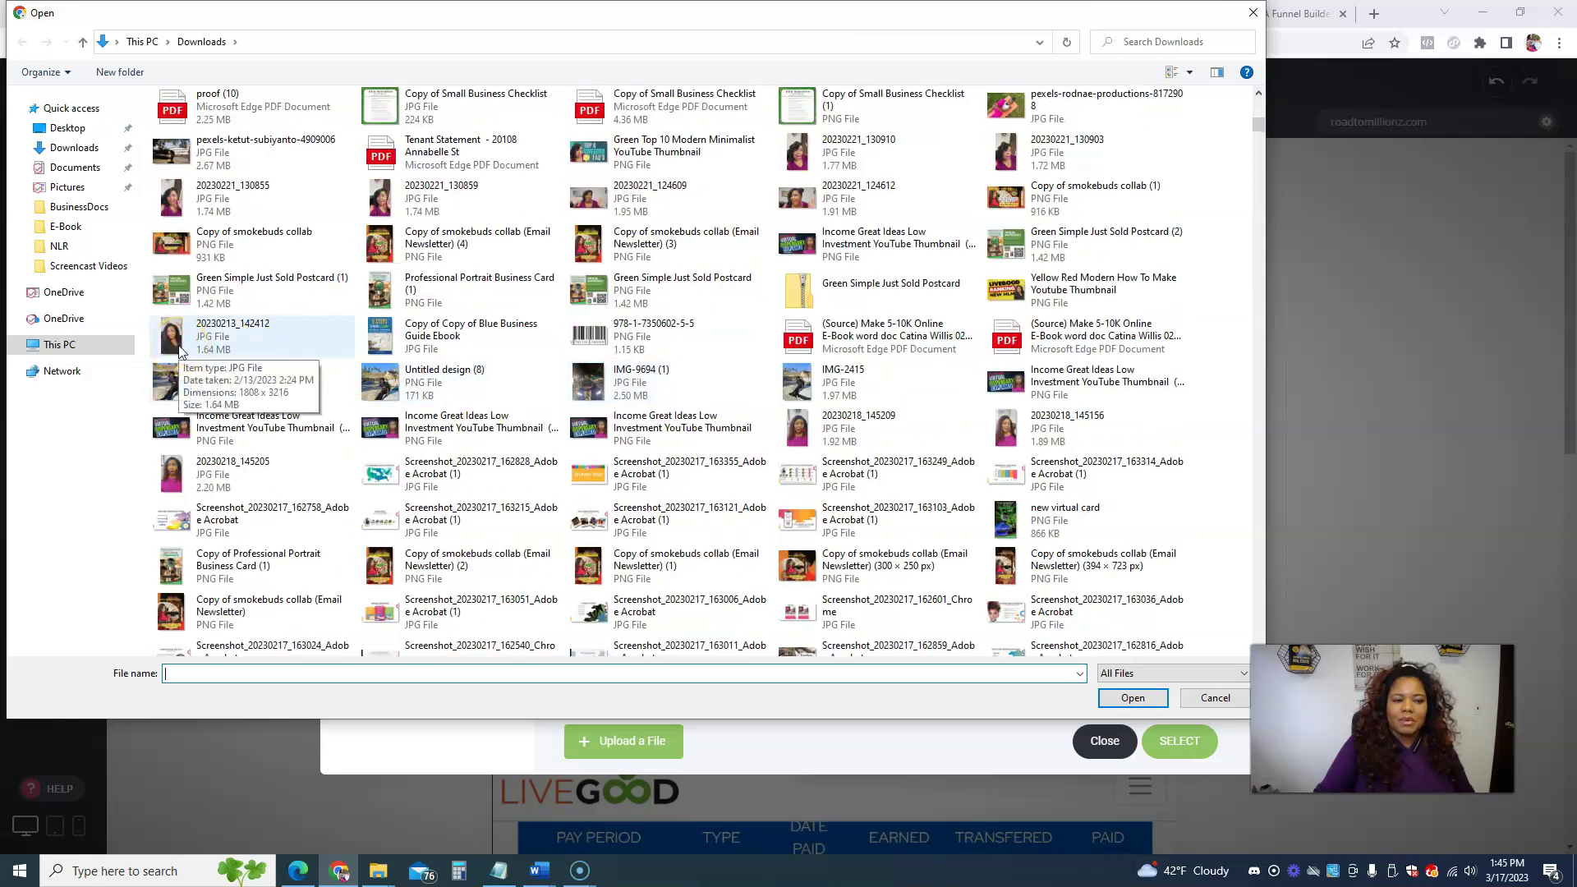
{"action": "double_click", "coordinate": [179, 351]}
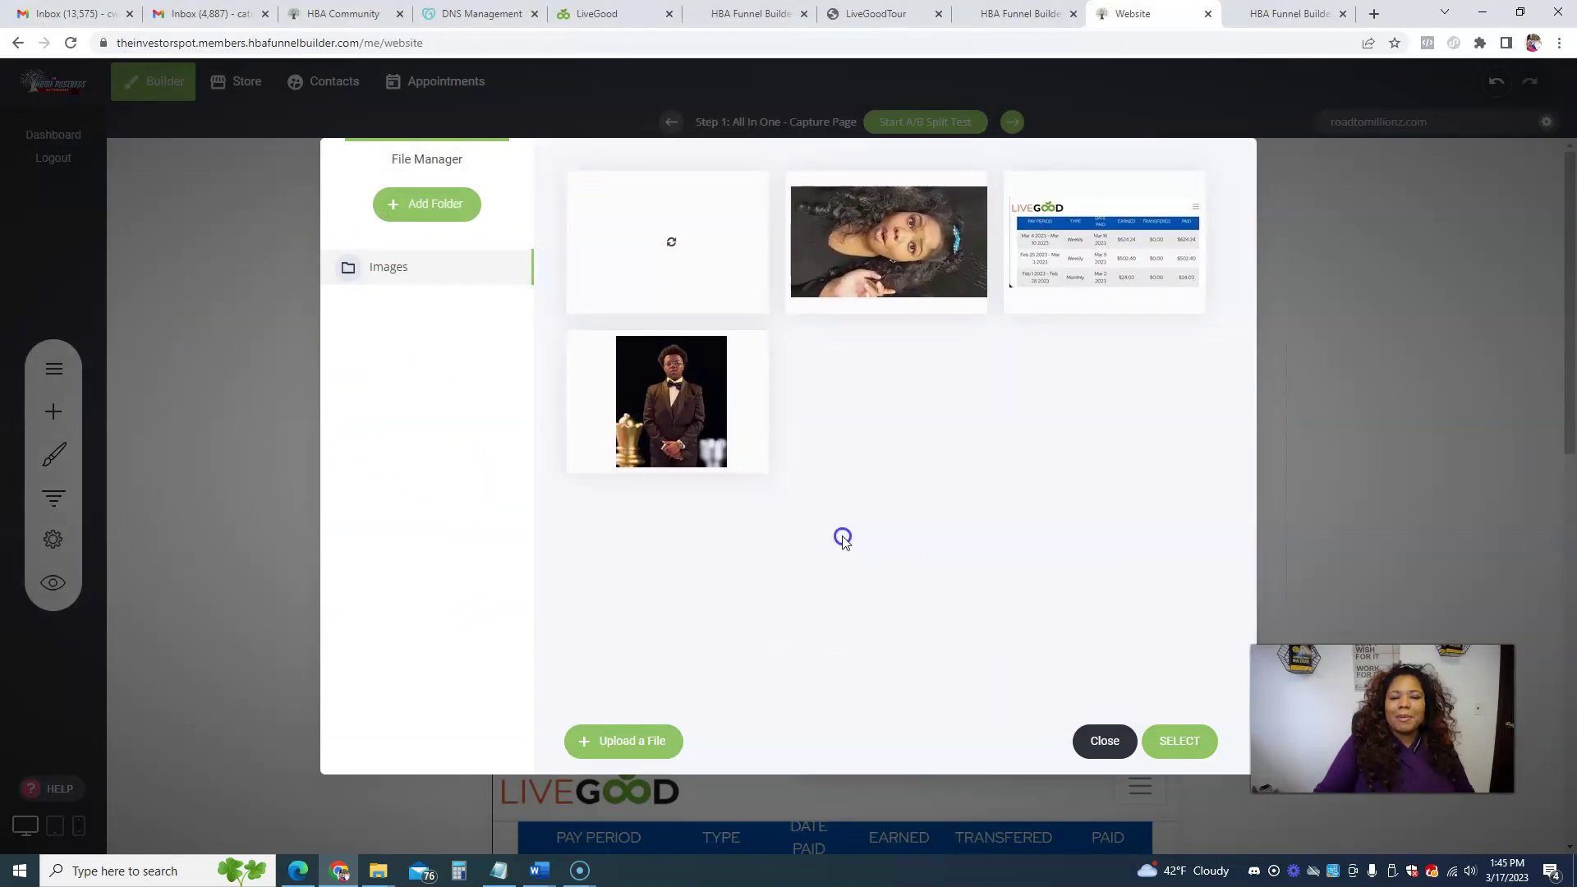
Replace the capture page photo beside the opt-in form with the uploaded 20230213_142412 picture.
{"action": "left_click", "coordinate": [677, 258]}
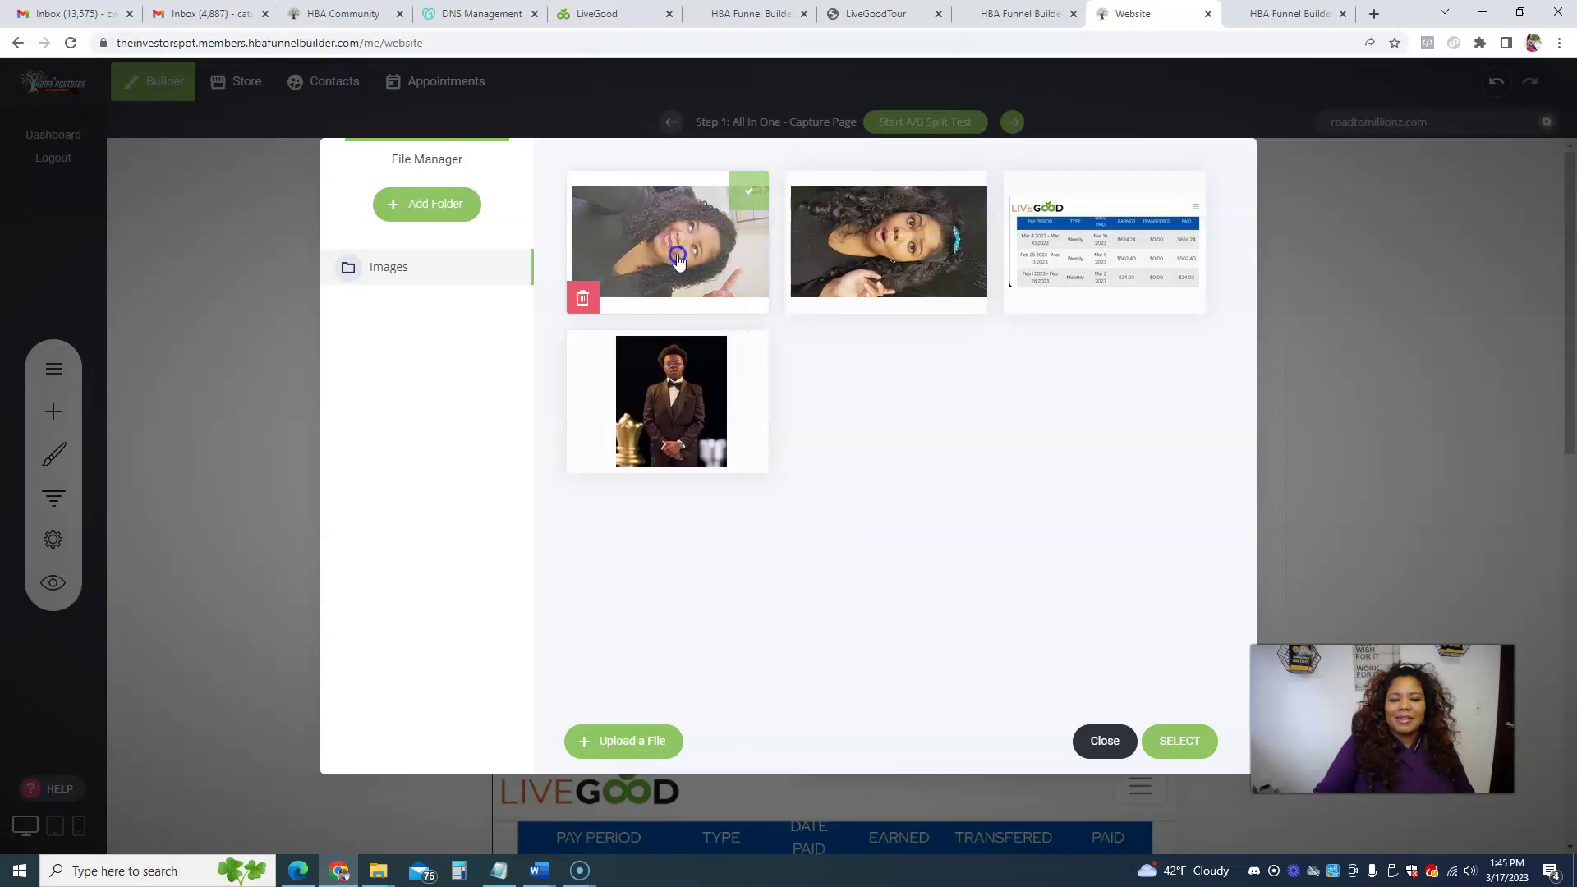
{"action": "left_click", "coordinate": [678, 258]}
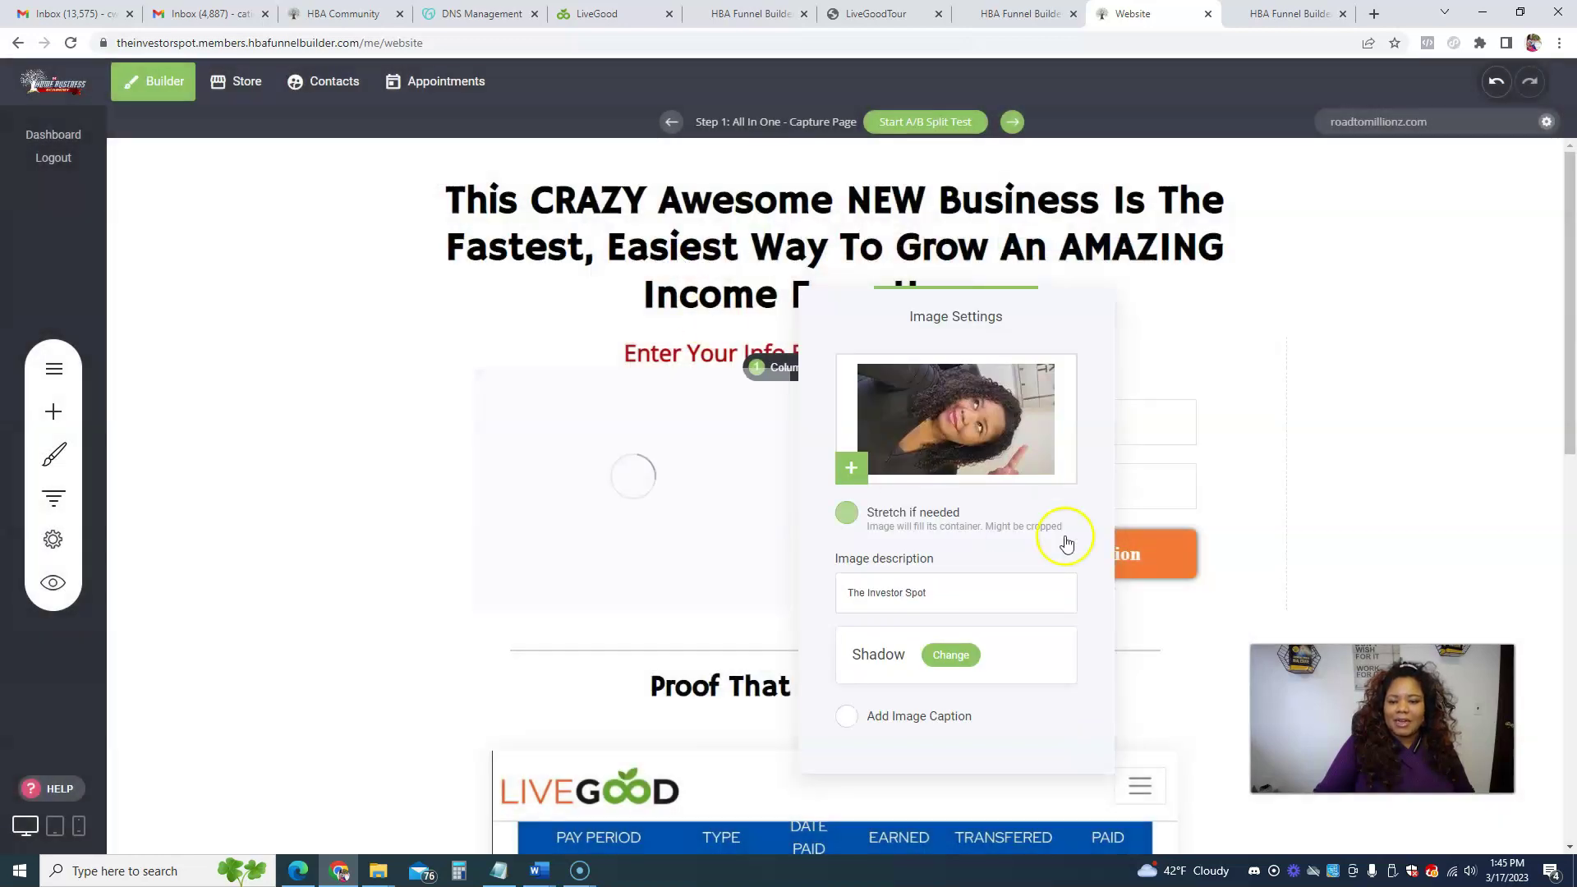
{"action": "left_click", "coordinate": [739, 467]}
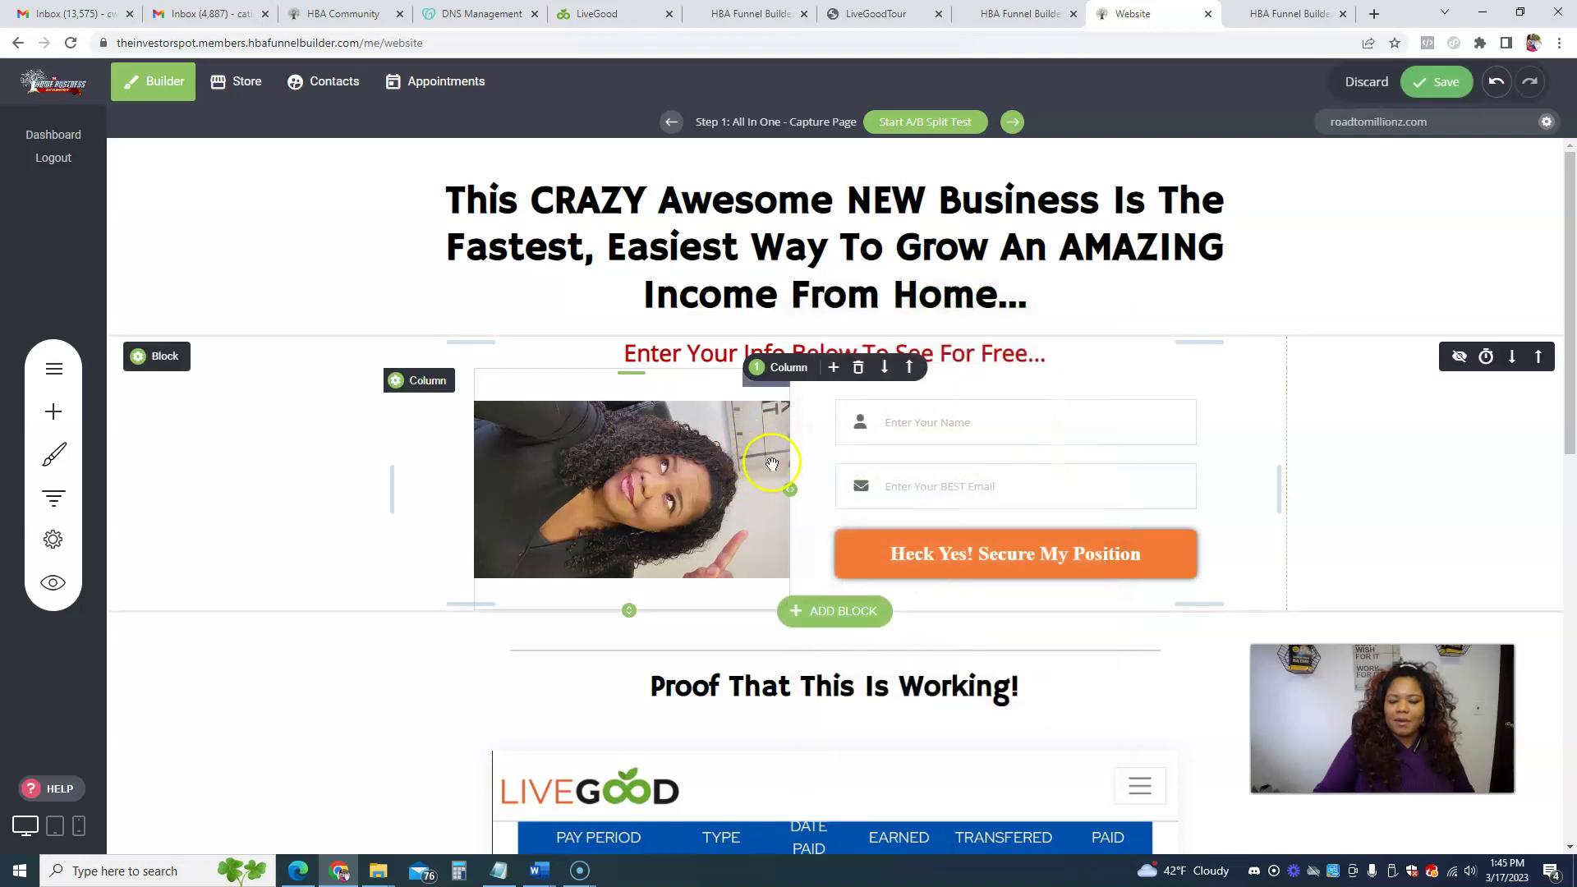
Widen the capture page photo to about 440 × 295 px and enable Stretch if needed so it fills its container.
{"action": "left_click_drag", "start_coordinate": [790, 489], "coordinate": [729, 477]}
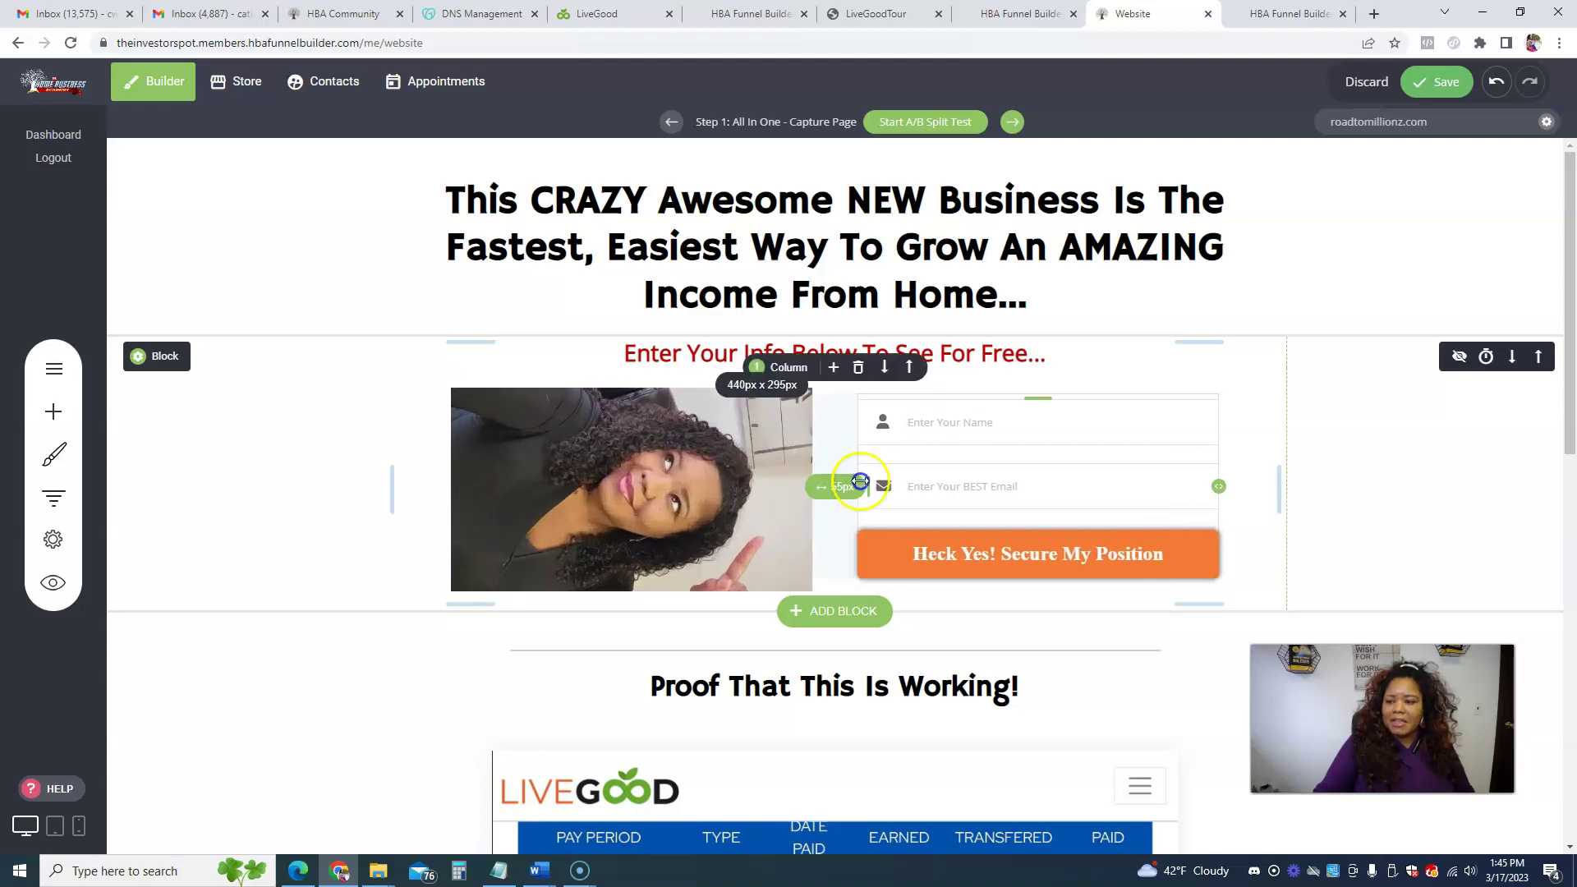
{"action": "left_click", "coordinate": [739, 461]}
{"action": "left_click", "coordinate": [739, 464]}
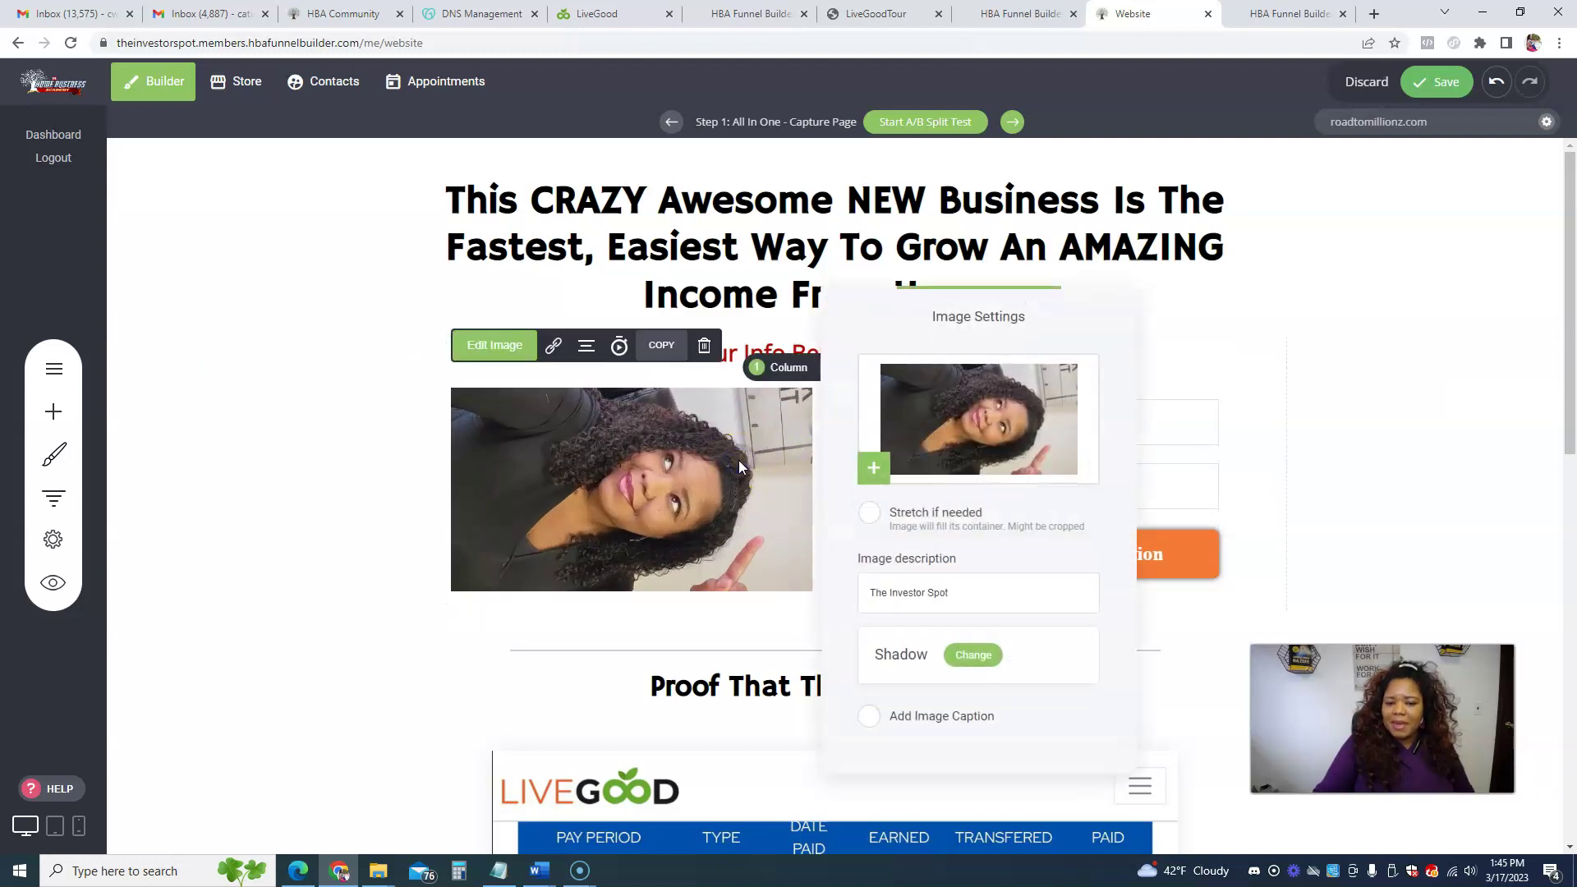
{"action": "left_click", "coordinate": [869, 516]}
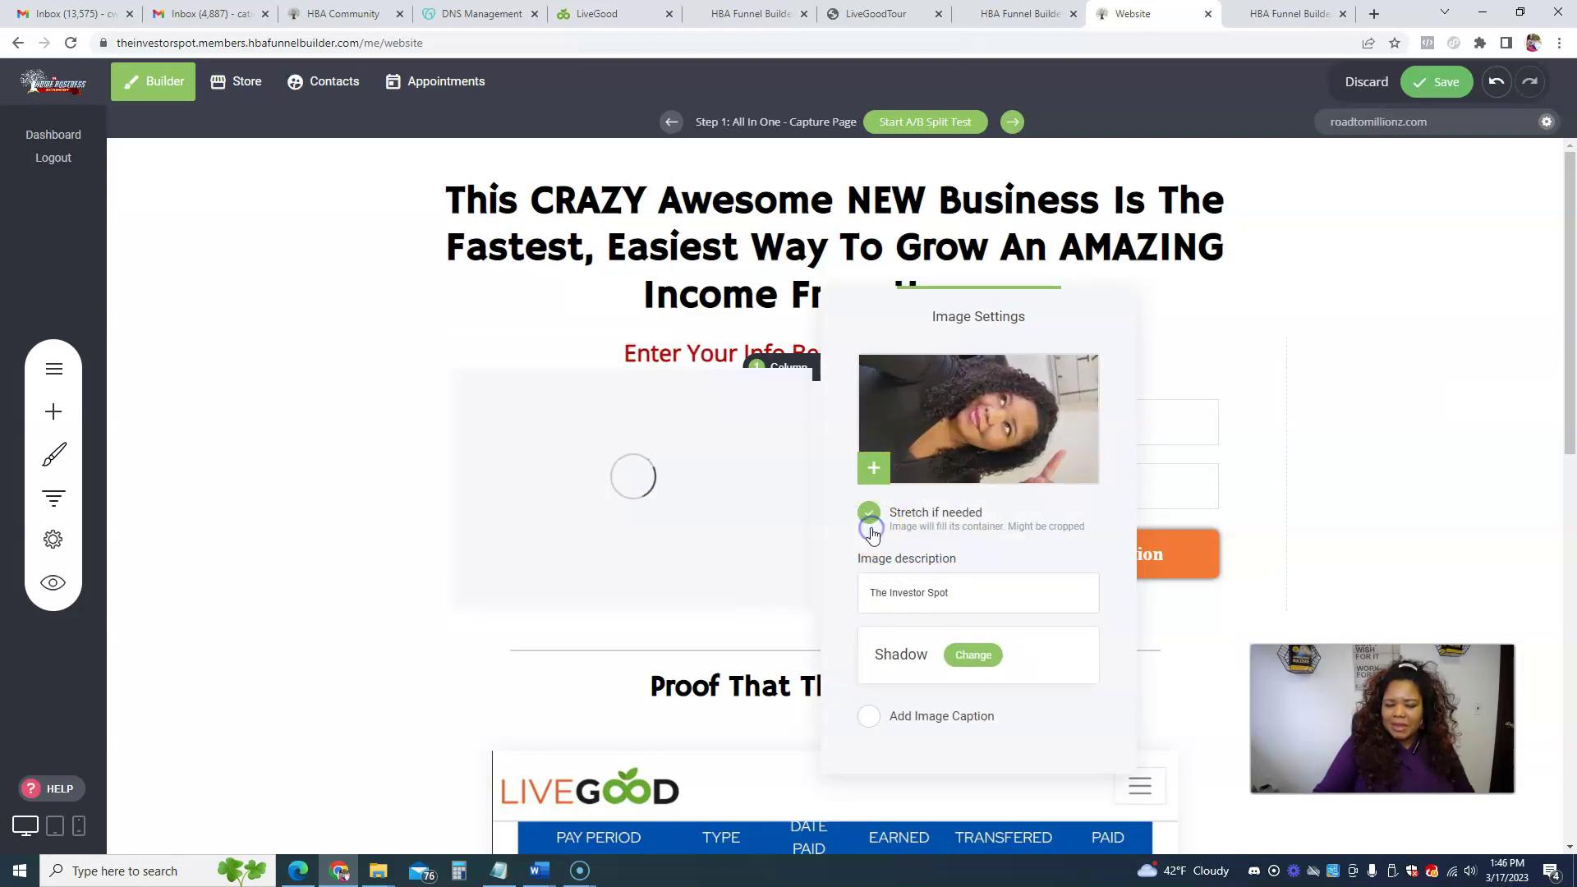
{"action": "left_click", "coordinate": [743, 446]}
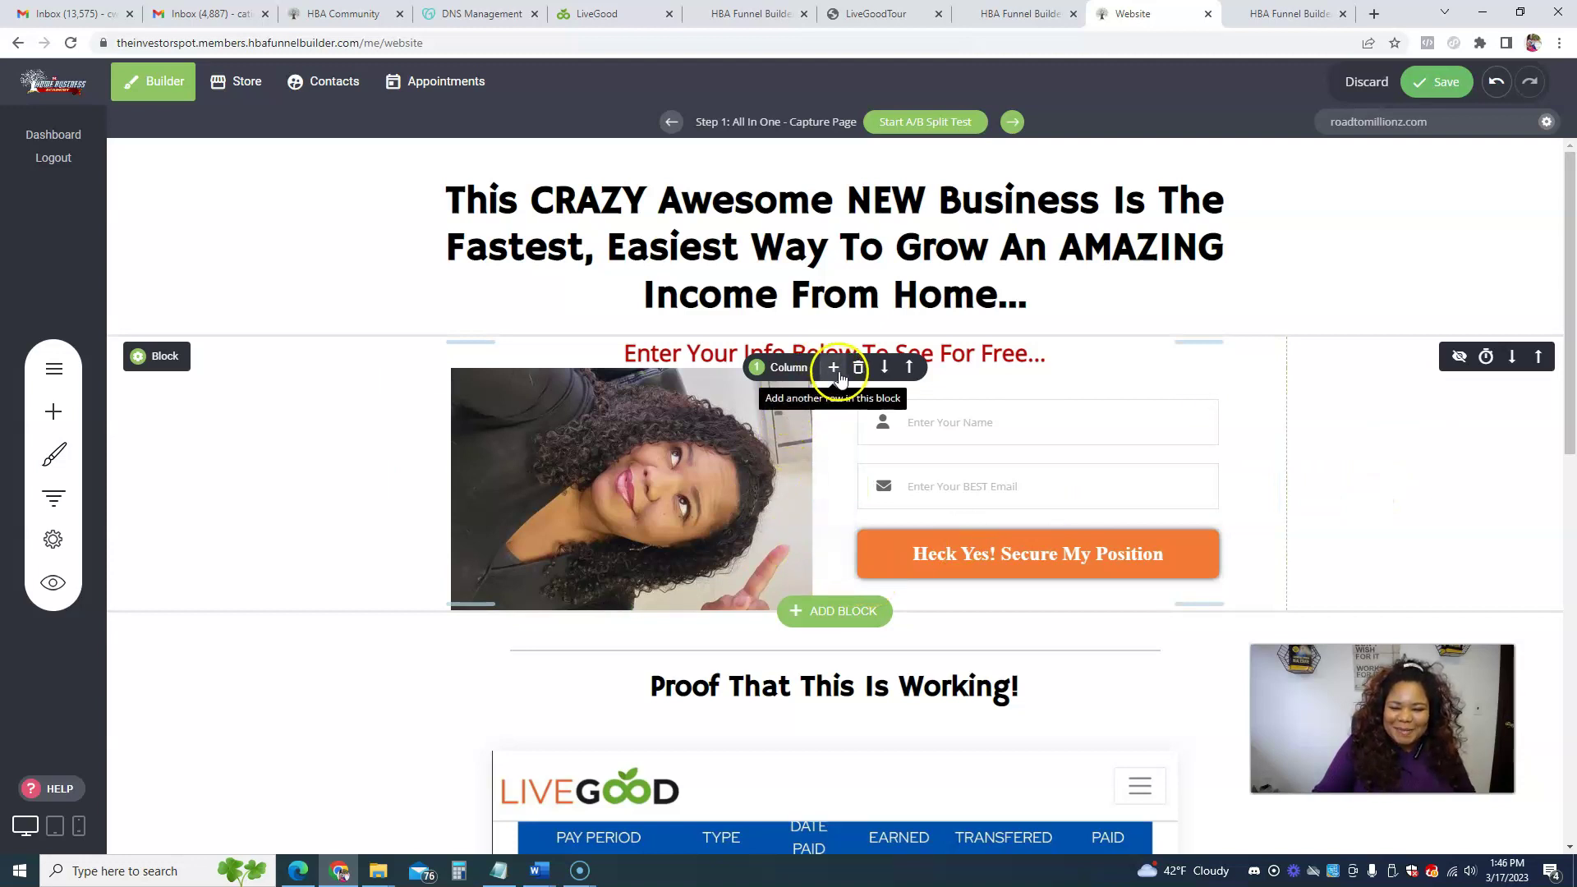
Align the capture page photo to the left and disable Stretch if needed in its image settings.
{"action": "mouse_move", "coordinate": [671, 481]}
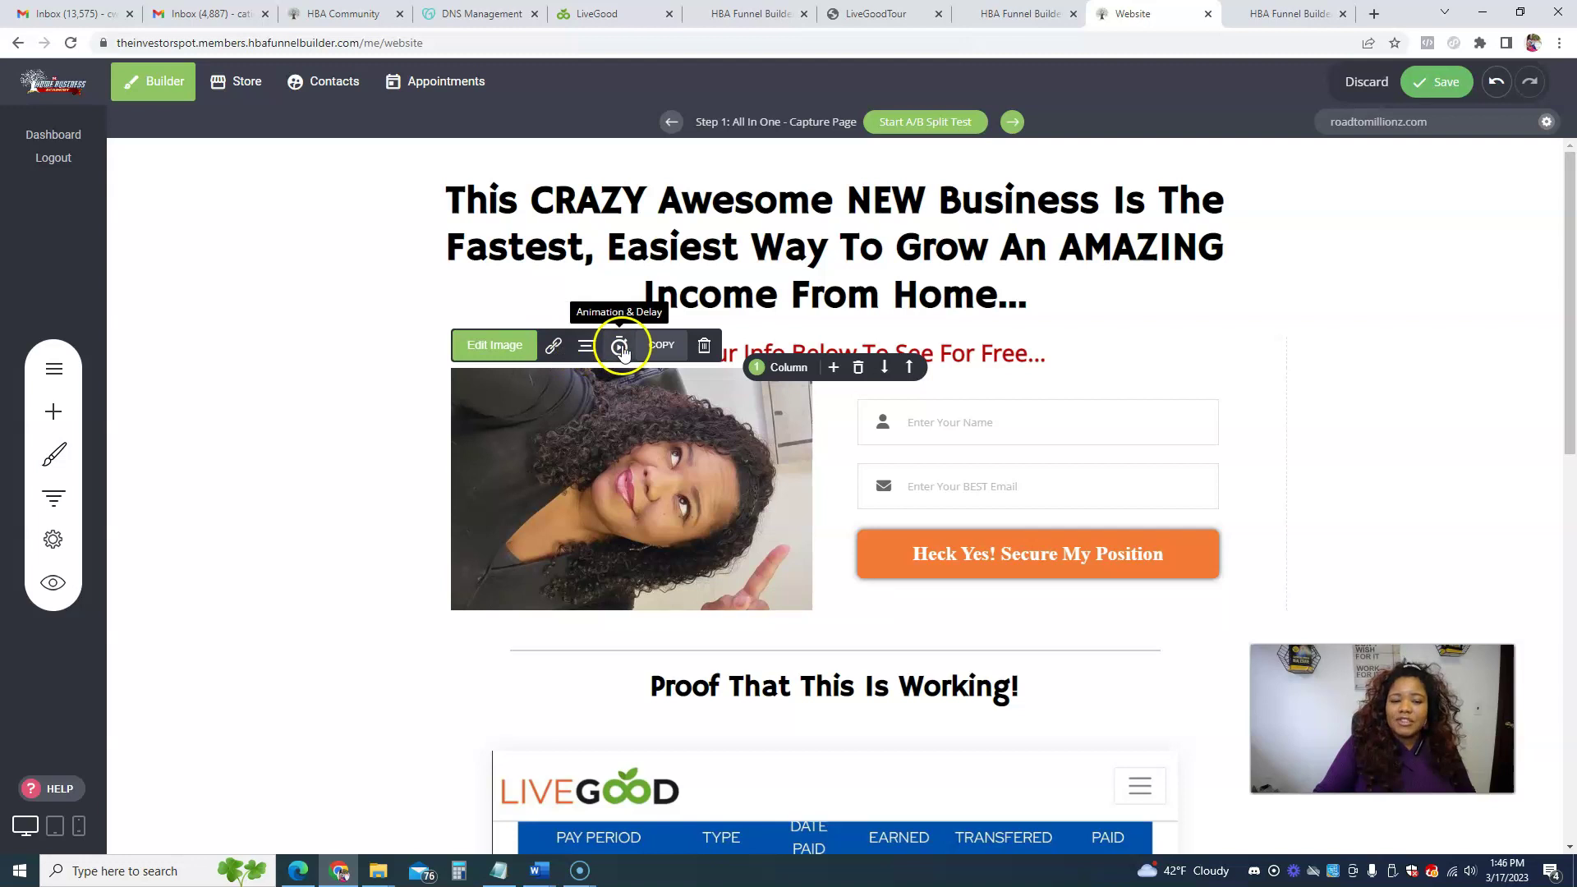
{"action": "left_click", "coordinate": [585, 347]}
{"action": "left_click", "coordinate": [593, 261]}
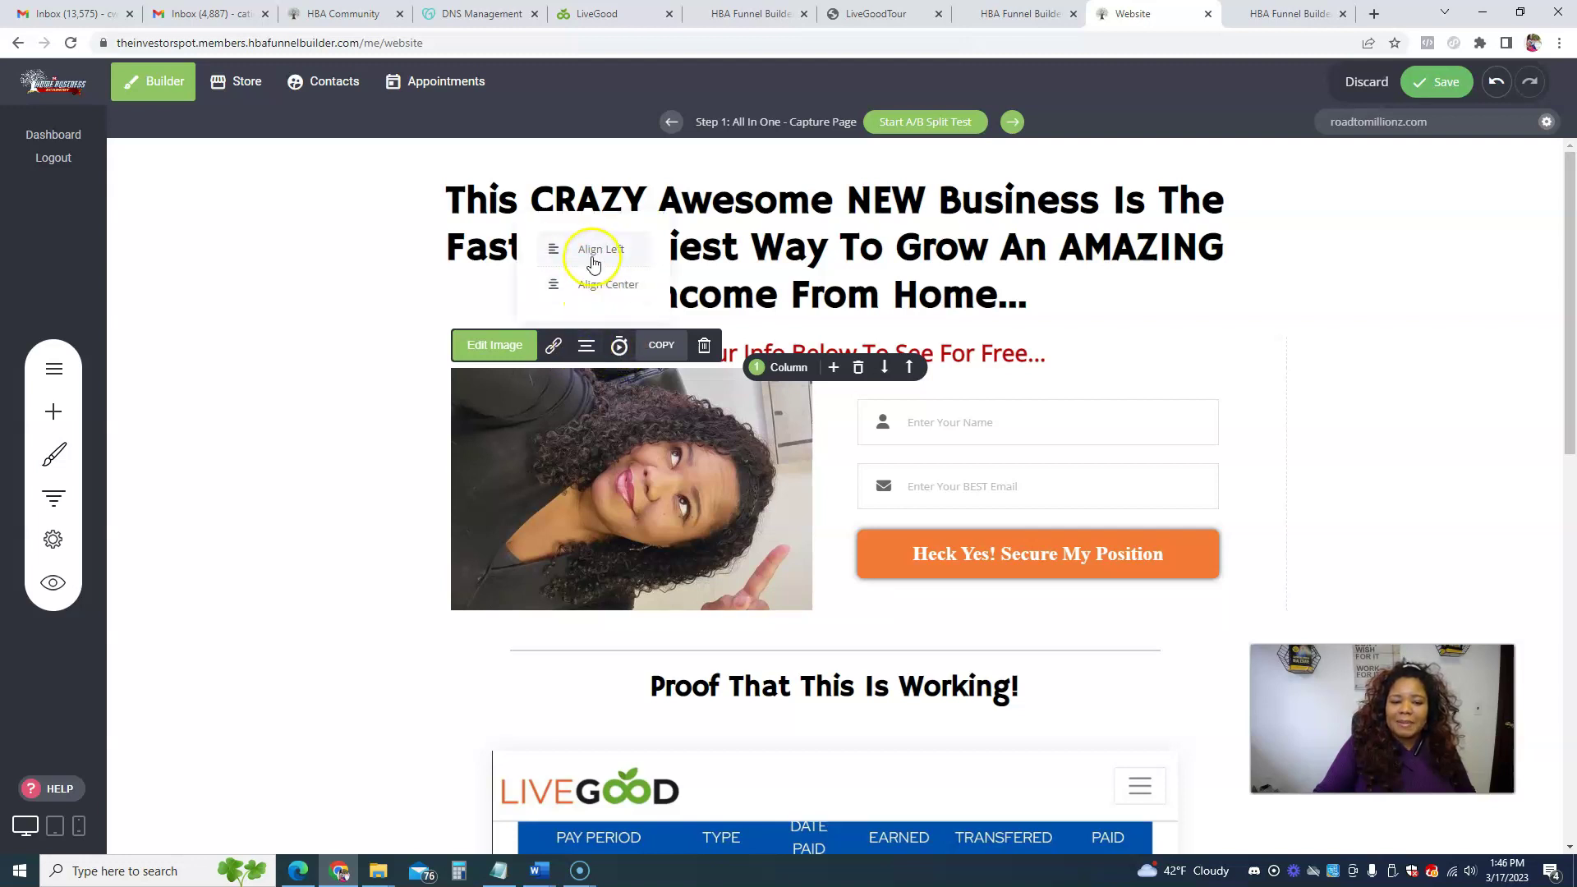
{"action": "left_click", "coordinate": [513, 348]}
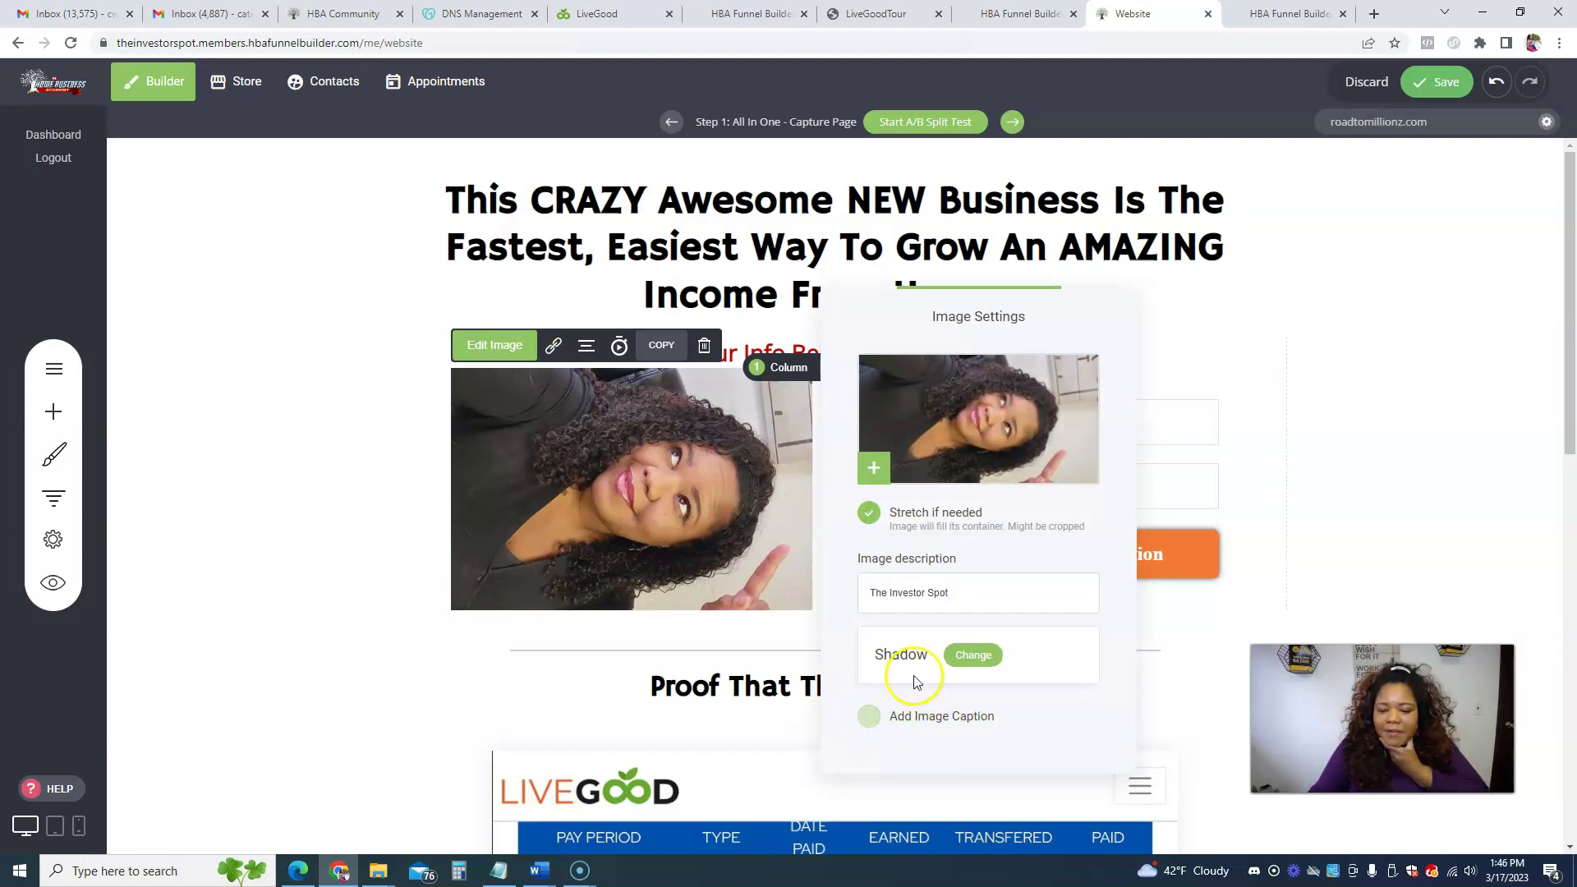
{"action": "left_click", "coordinate": [867, 516]}
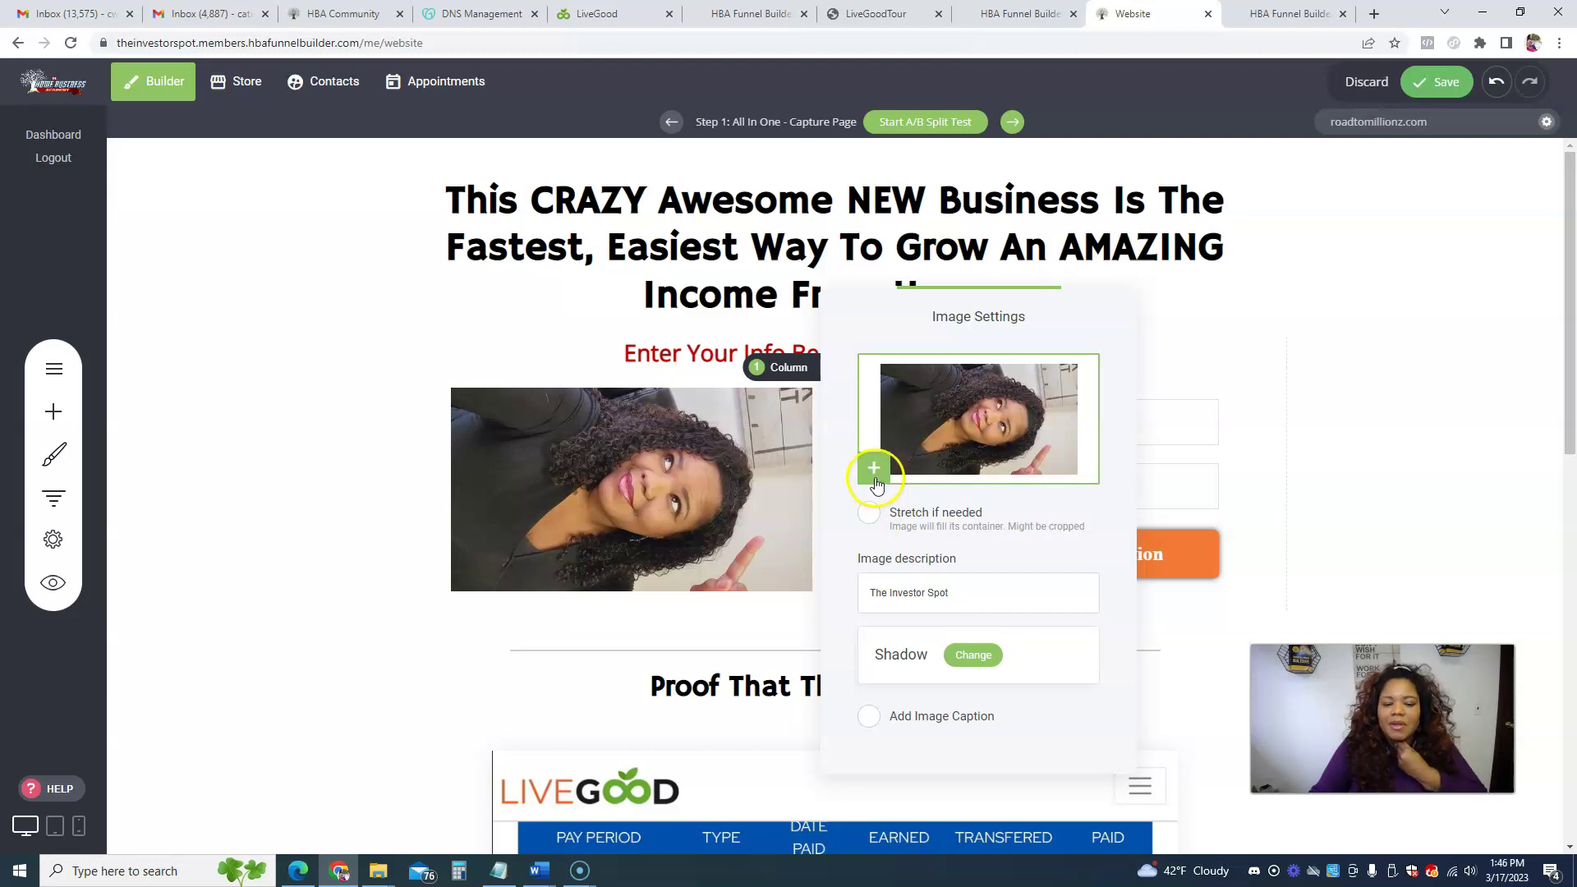
Upload the "LiveGood Training for Affiliates" thumbnail from Downloads to the Images folder.
{"action": "left_click", "coordinate": [874, 478]}
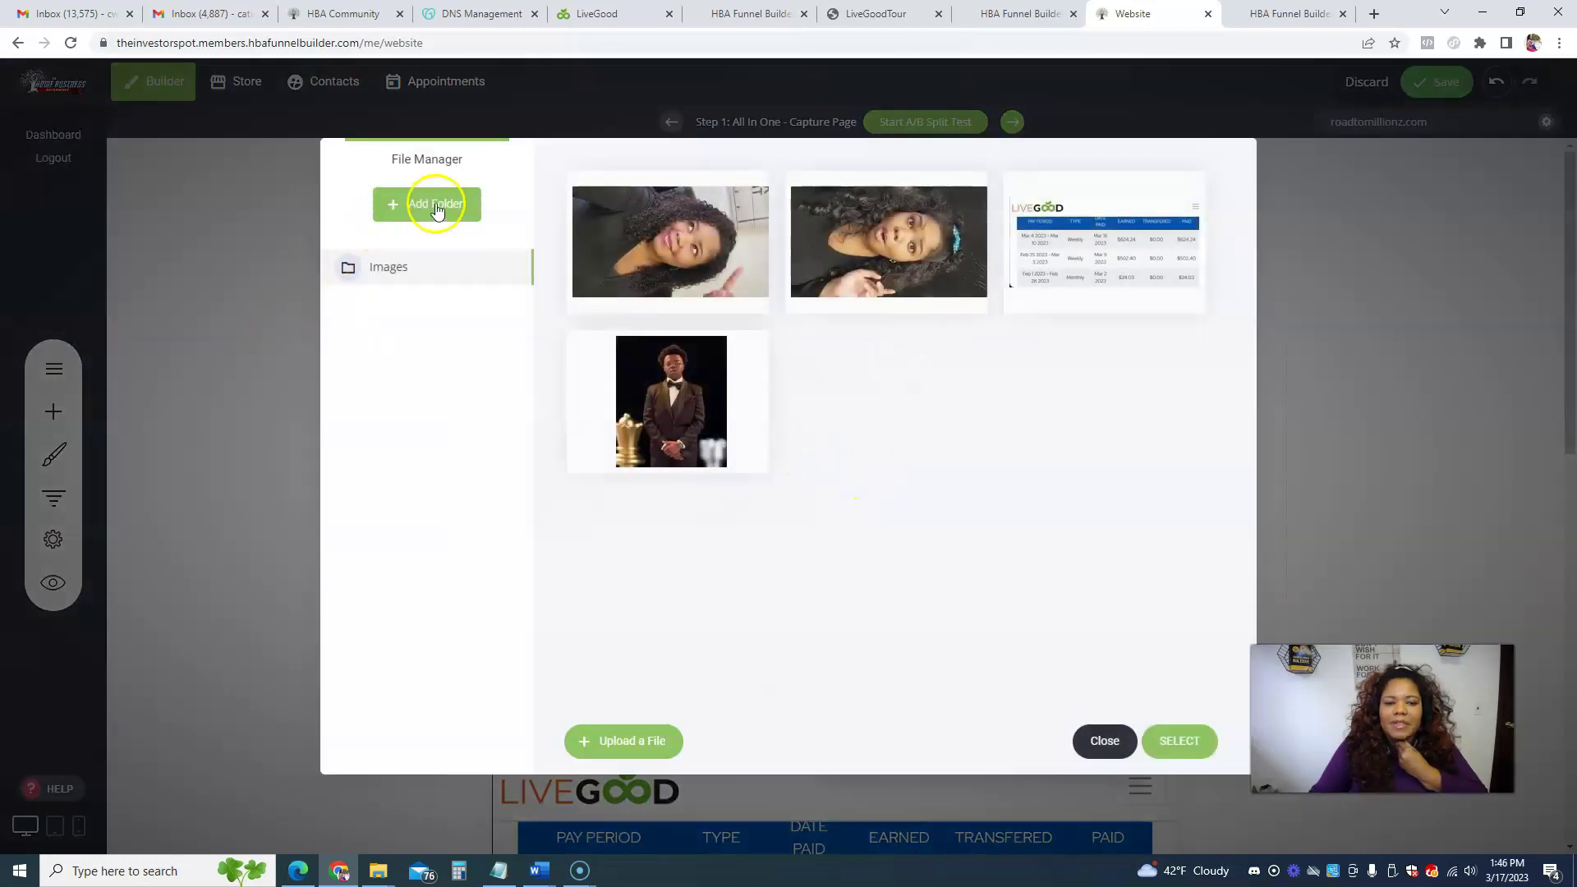
{"action": "left_click", "coordinate": [435, 203]}
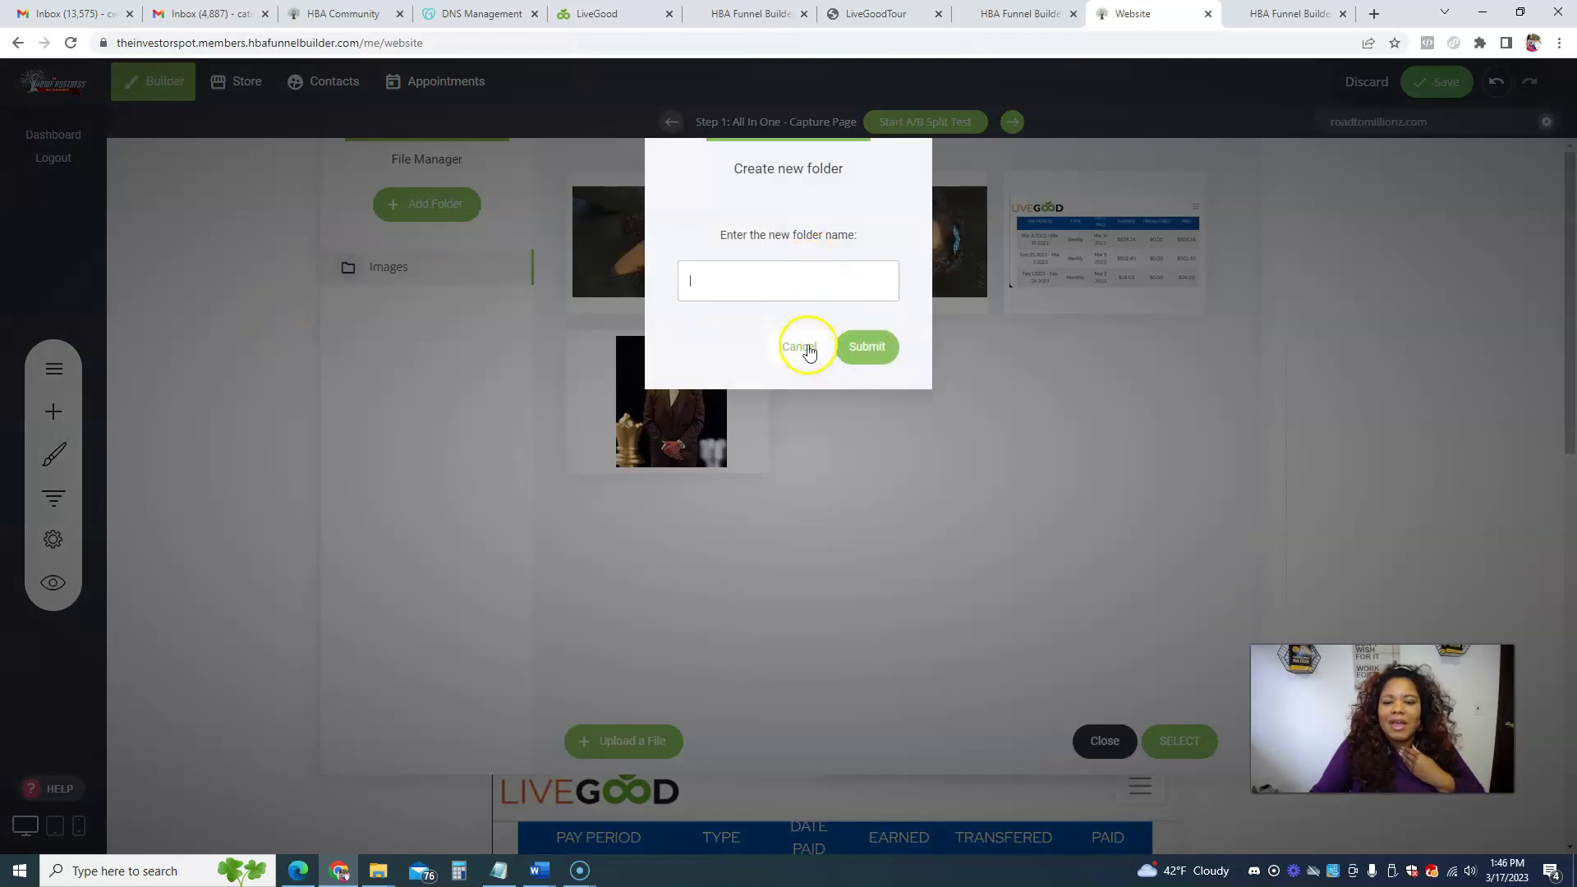
{"action": "left_click", "coordinate": [805, 346]}
{"action": "left_click", "coordinate": [608, 742]}
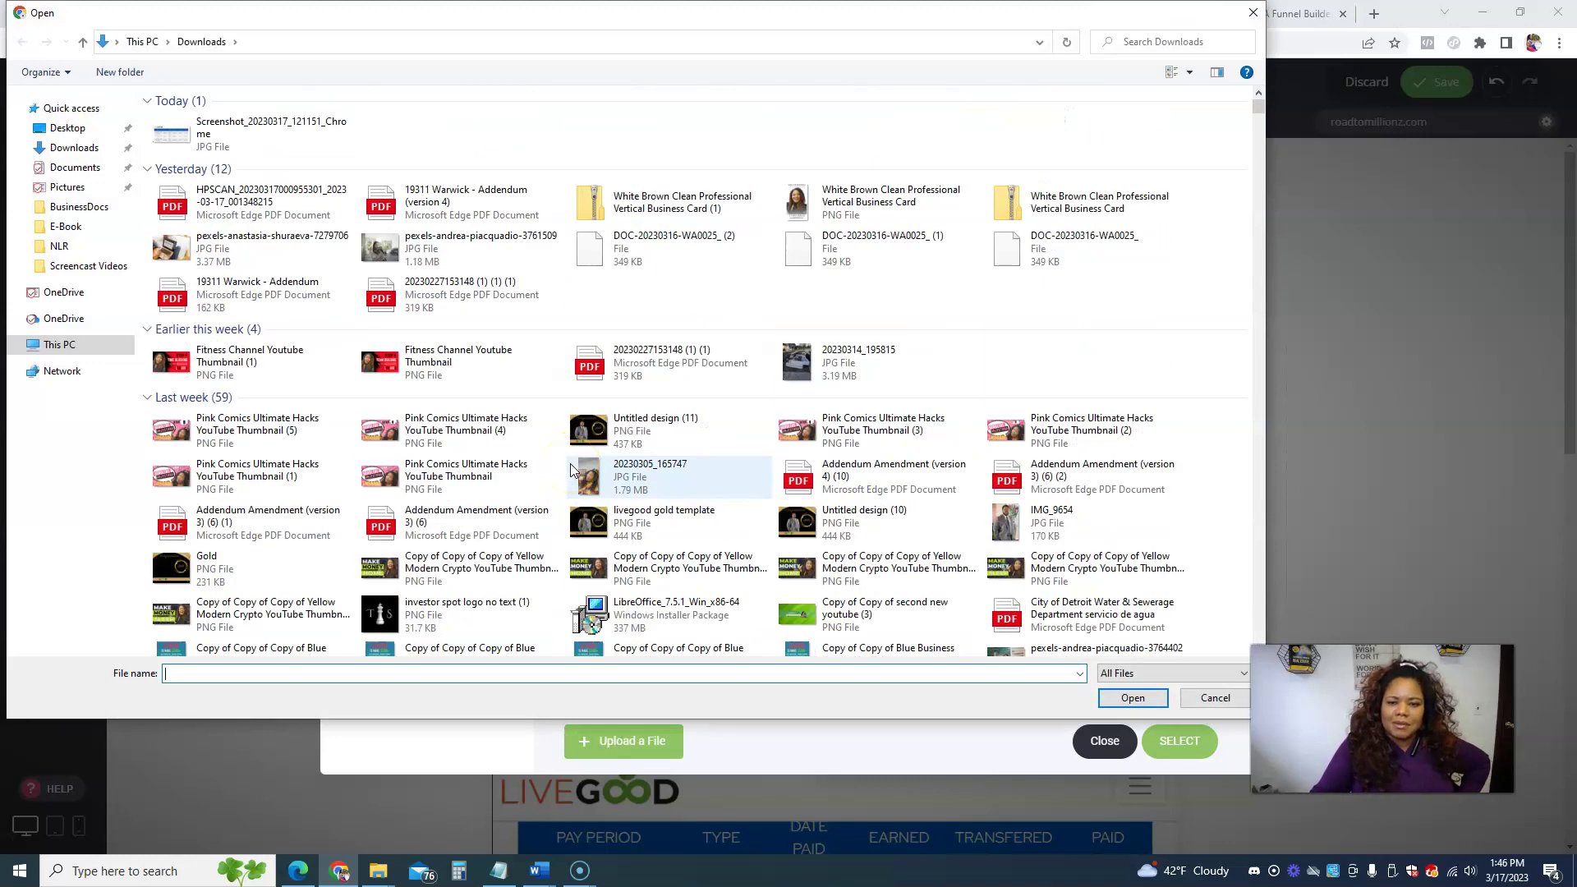
{"action": "scroll", "coordinate": [572, 469], "scroll_direction": "down", "scroll_amount": 15}
{"action": "scroll", "coordinate": [572, 469], "scroll_direction": "down", "scroll_amount": 5}
{"action": "scroll", "coordinate": [573, 470], "scroll_direction": "down", "scroll_amount": 15}
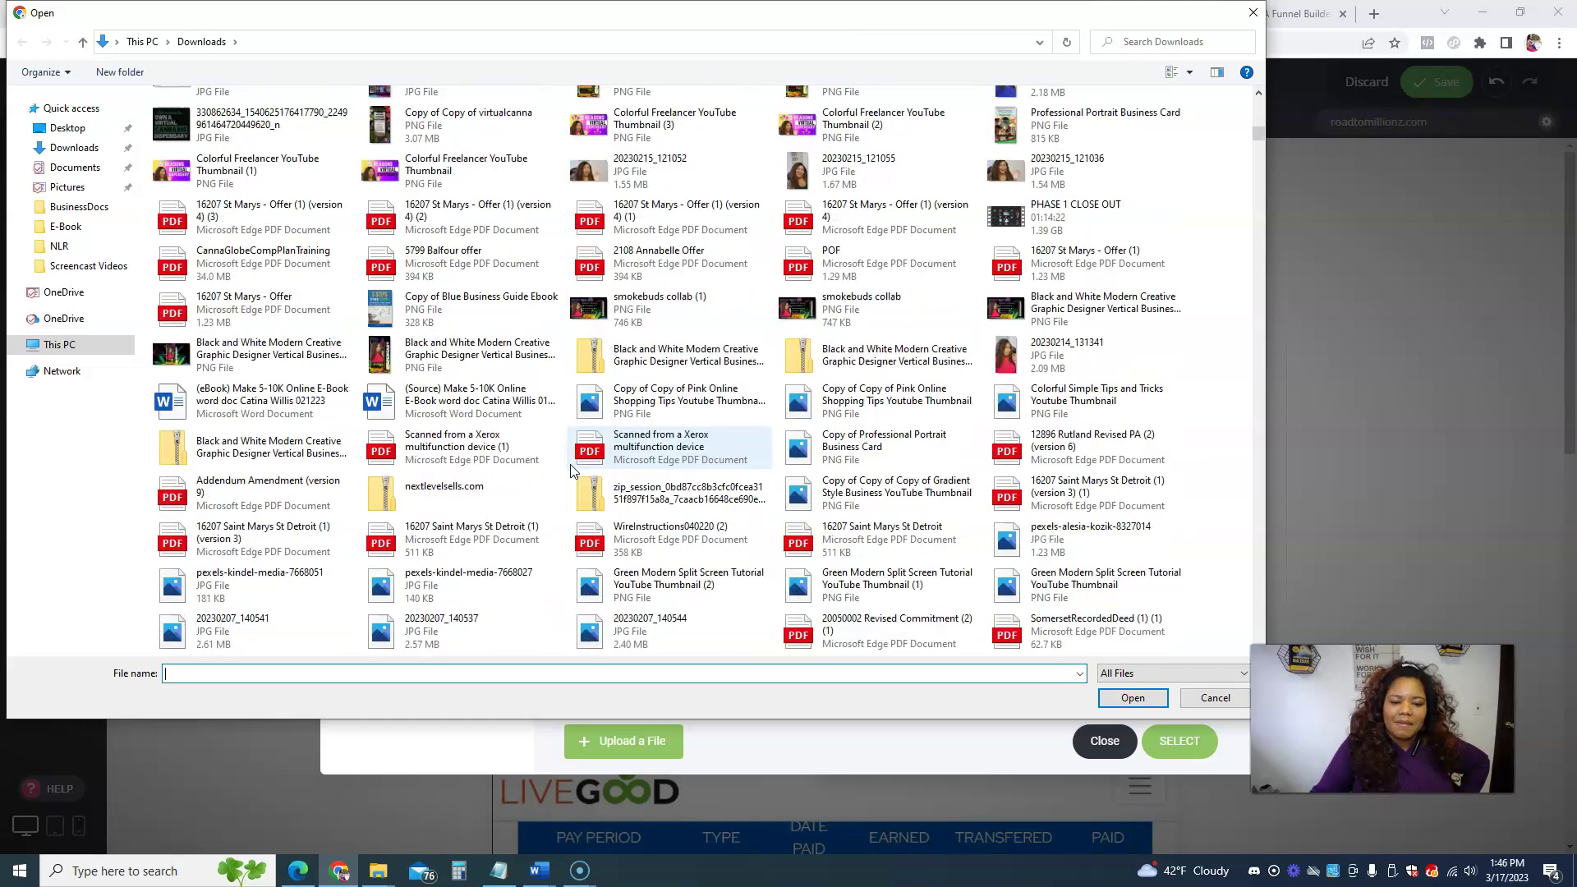
{"action": "scroll", "coordinate": [572, 469], "scroll_direction": "down", "scroll_amount": 5}
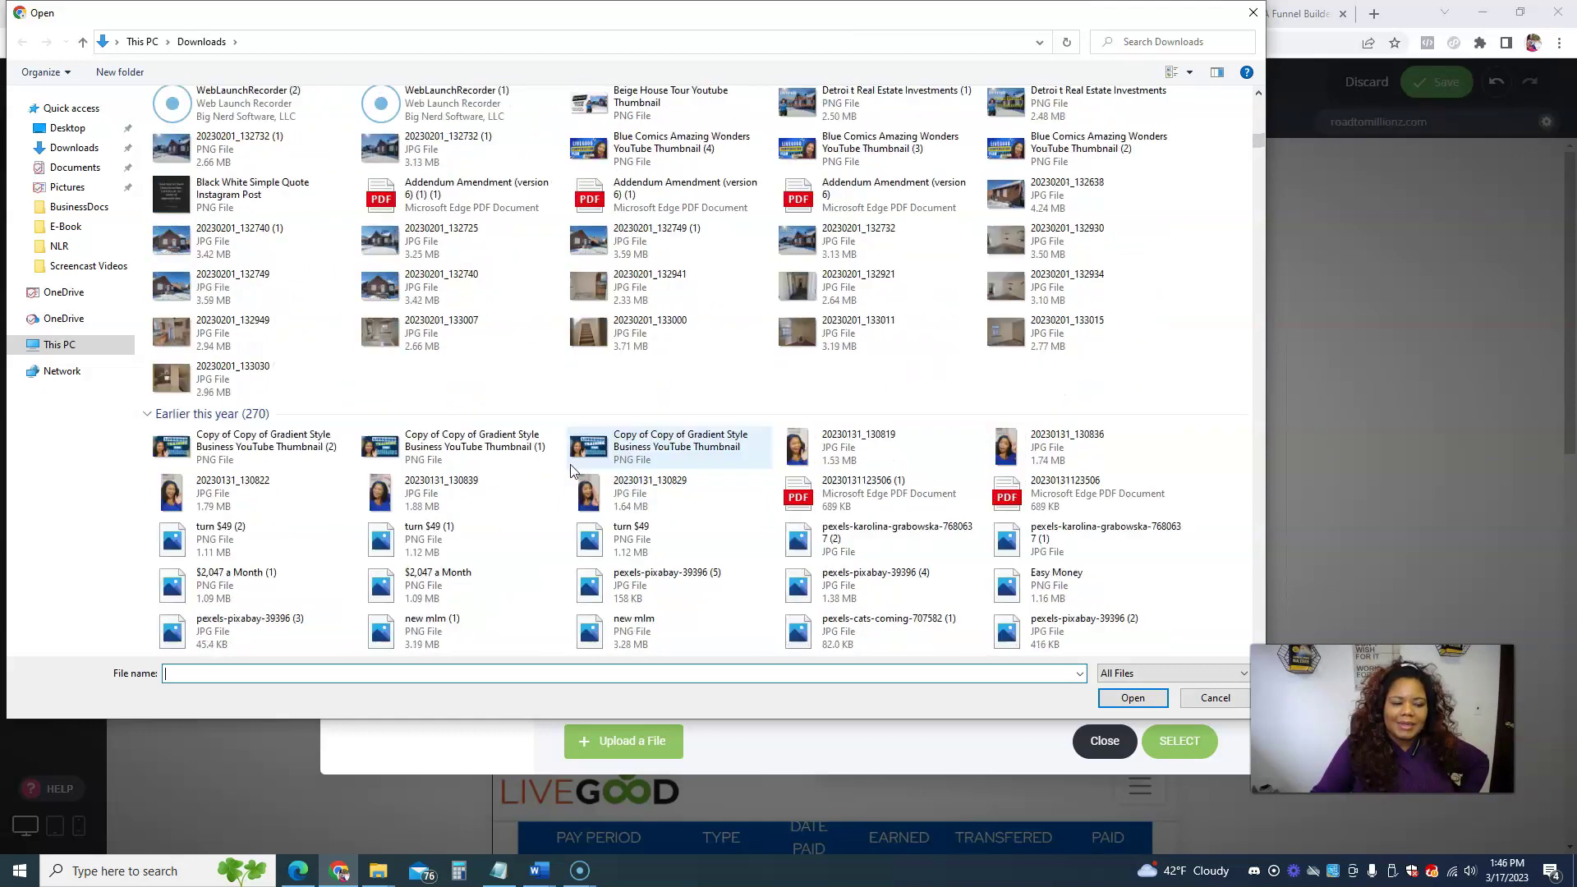
{"action": "double_click", "coordinate": [181, 174]}
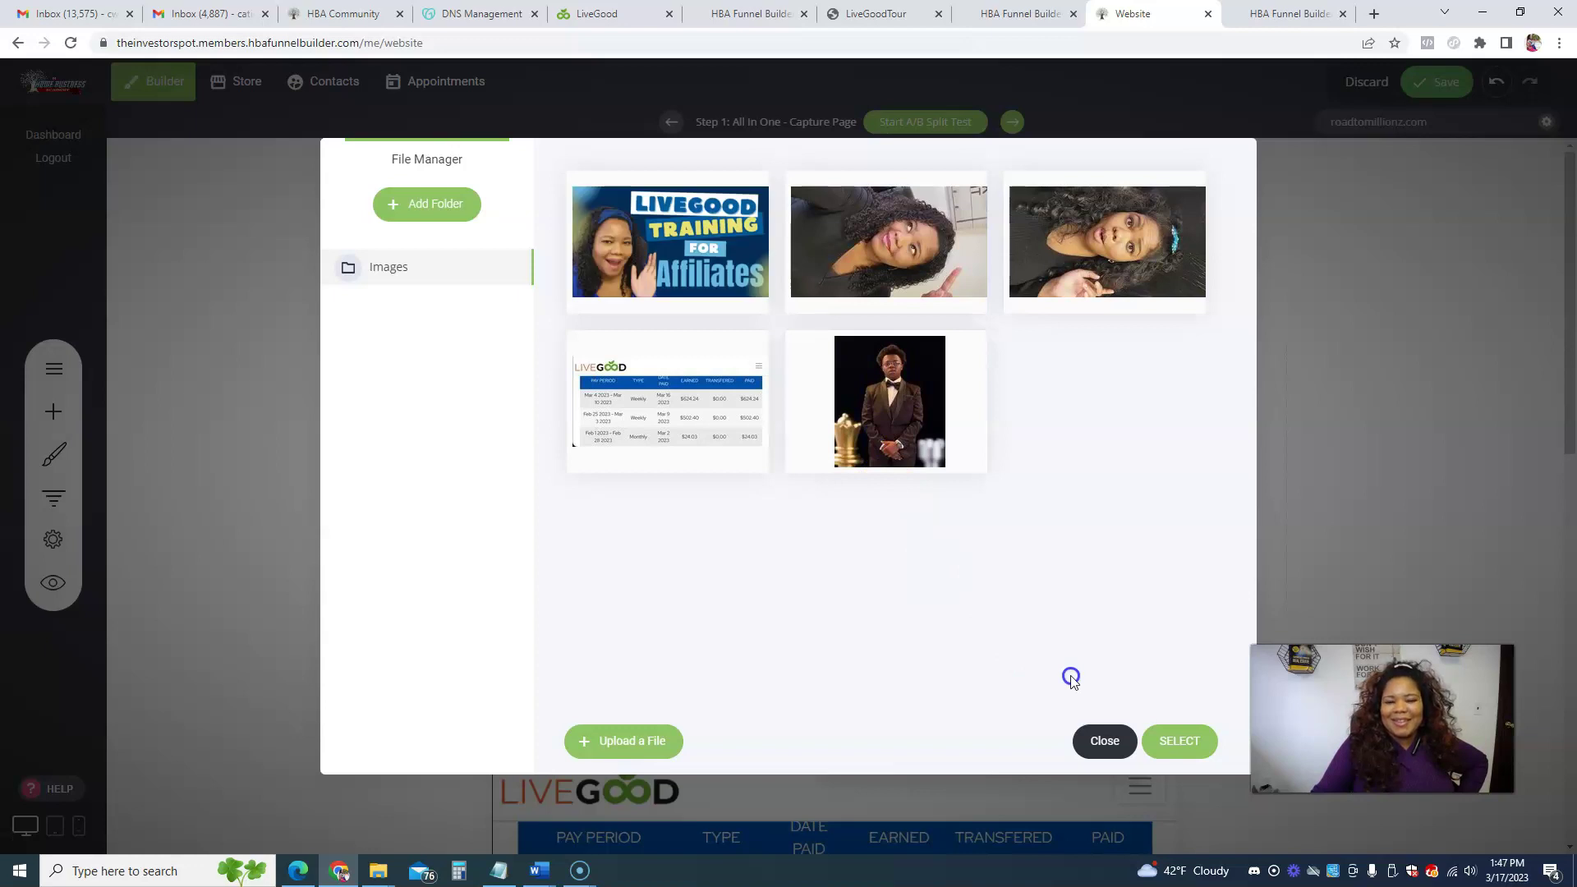
Replace the capture page photo with the "LiveGood Training for Affiliates" thumbnail and open the website preview.
{"action": "left_click", "coordinate": [670, 242]}
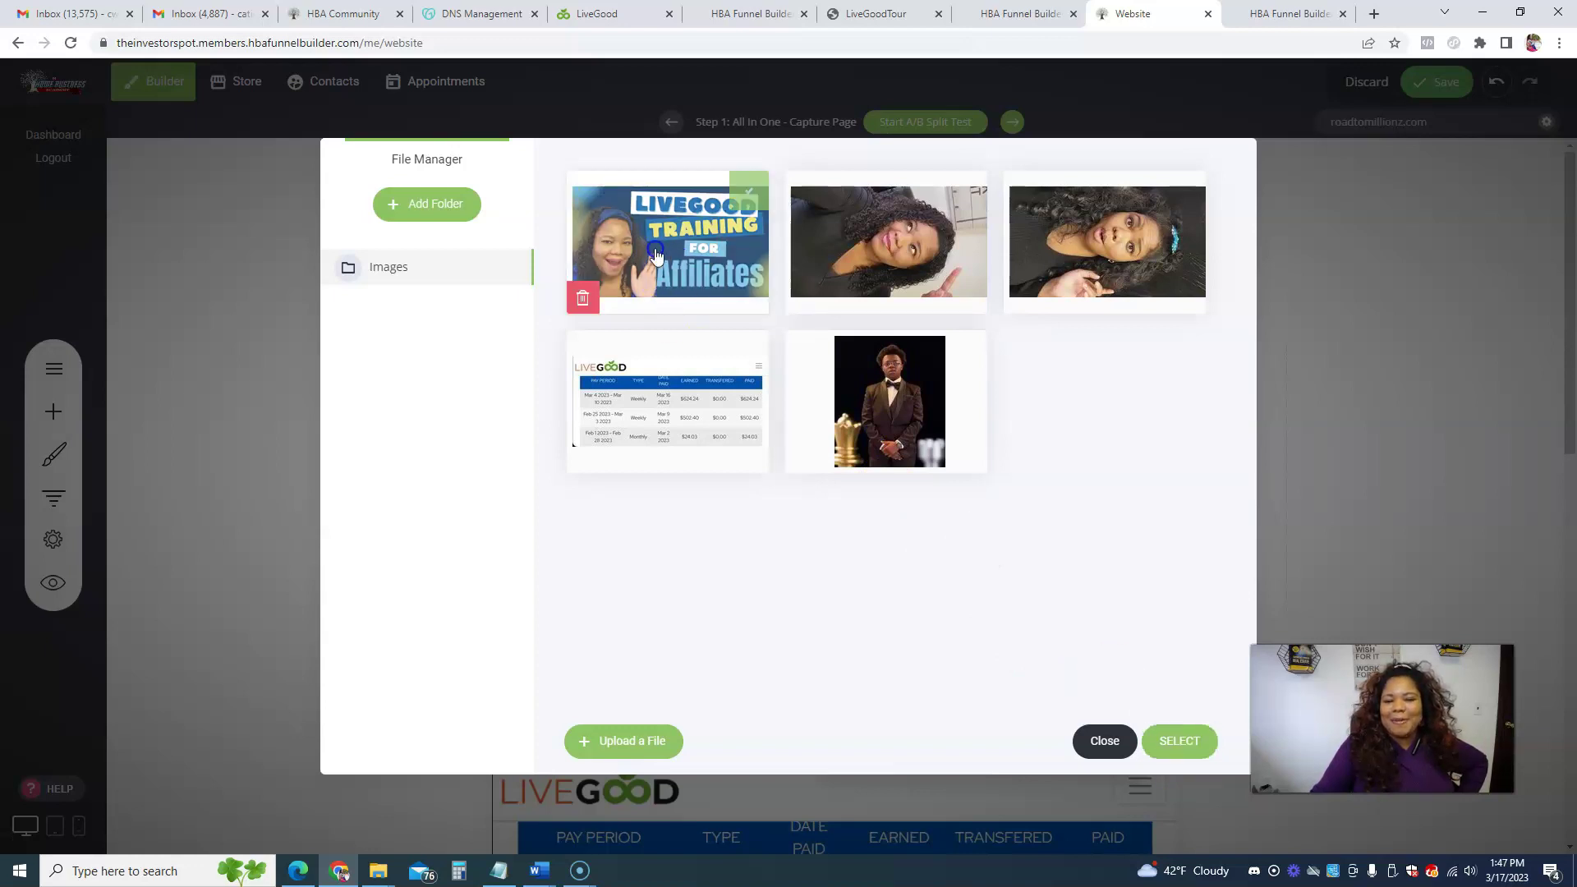
{"action": "left_click", "coordinate": [1181, 741]}
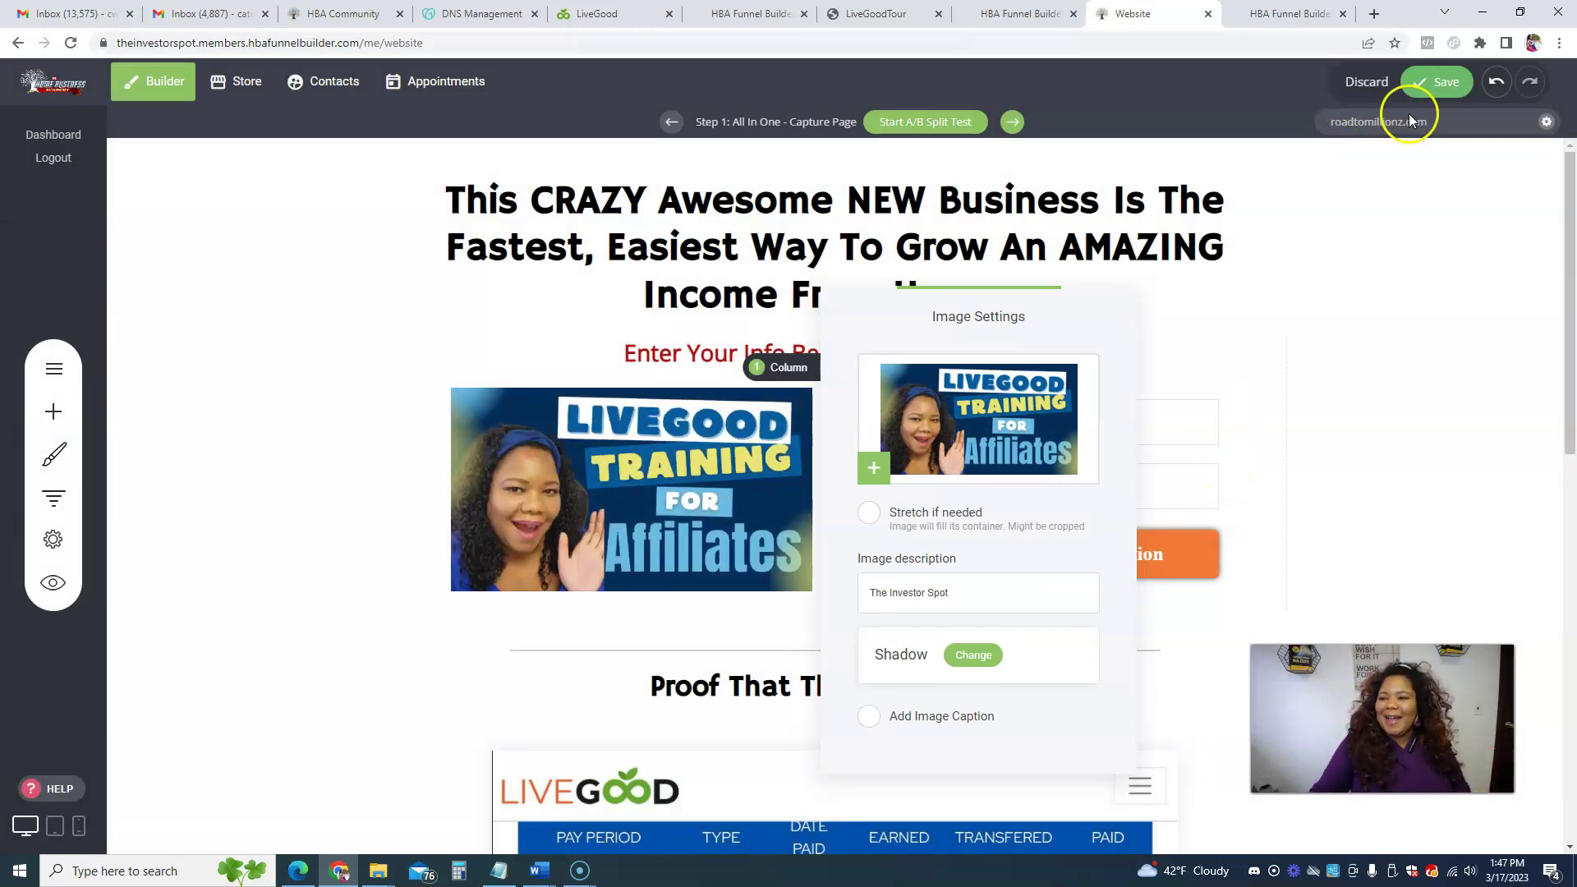
{"action": "left_click", "coordinate": [50, 575]}
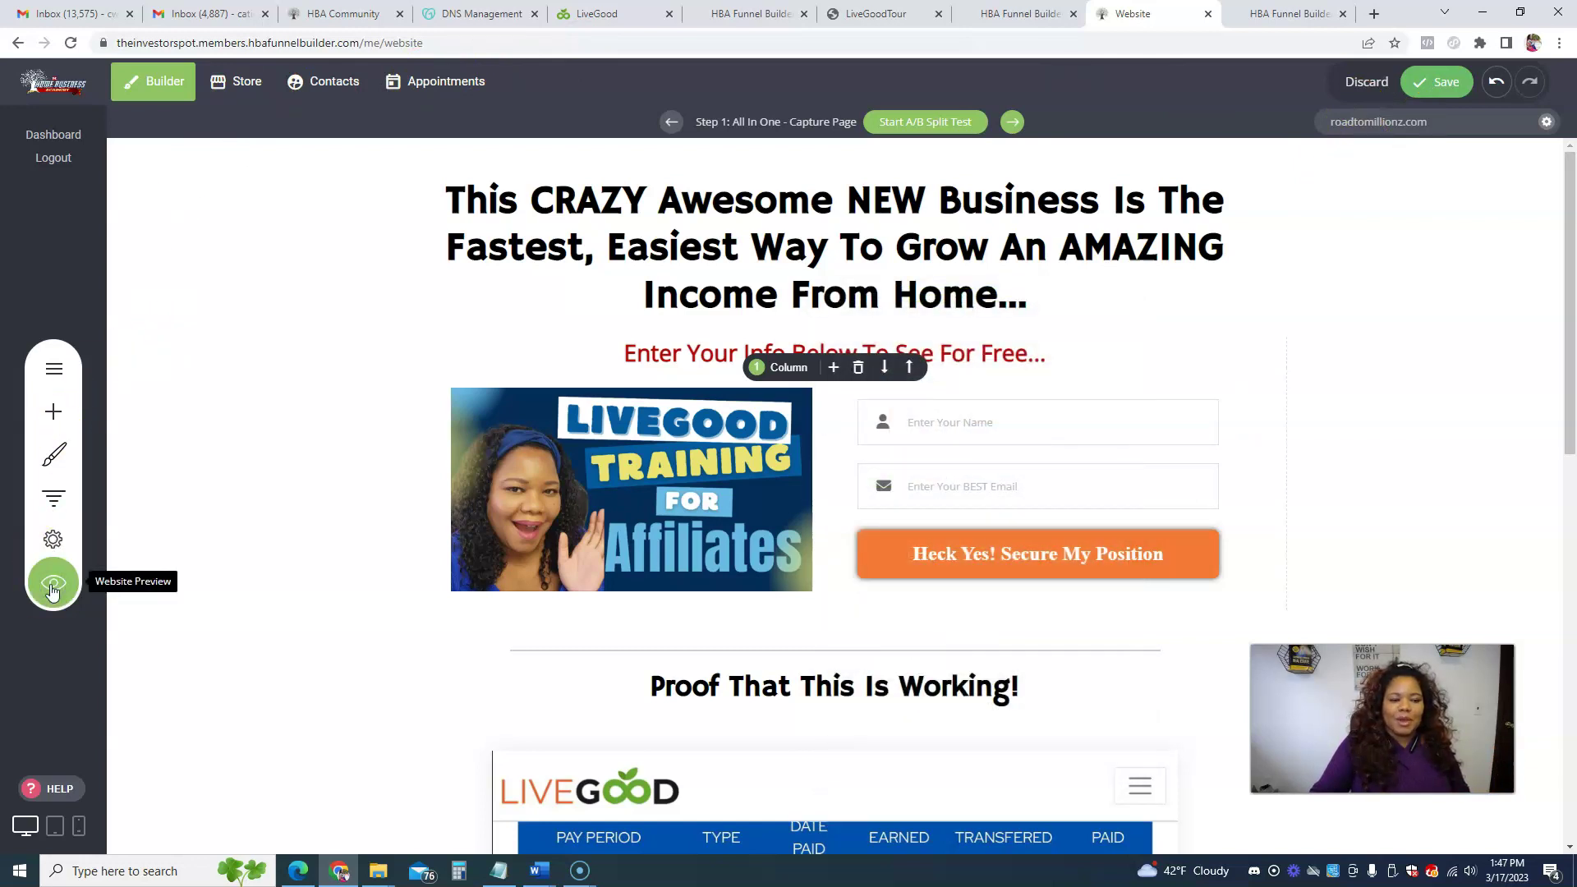
{"action": "left_click", "coordinate": [53, 583]}
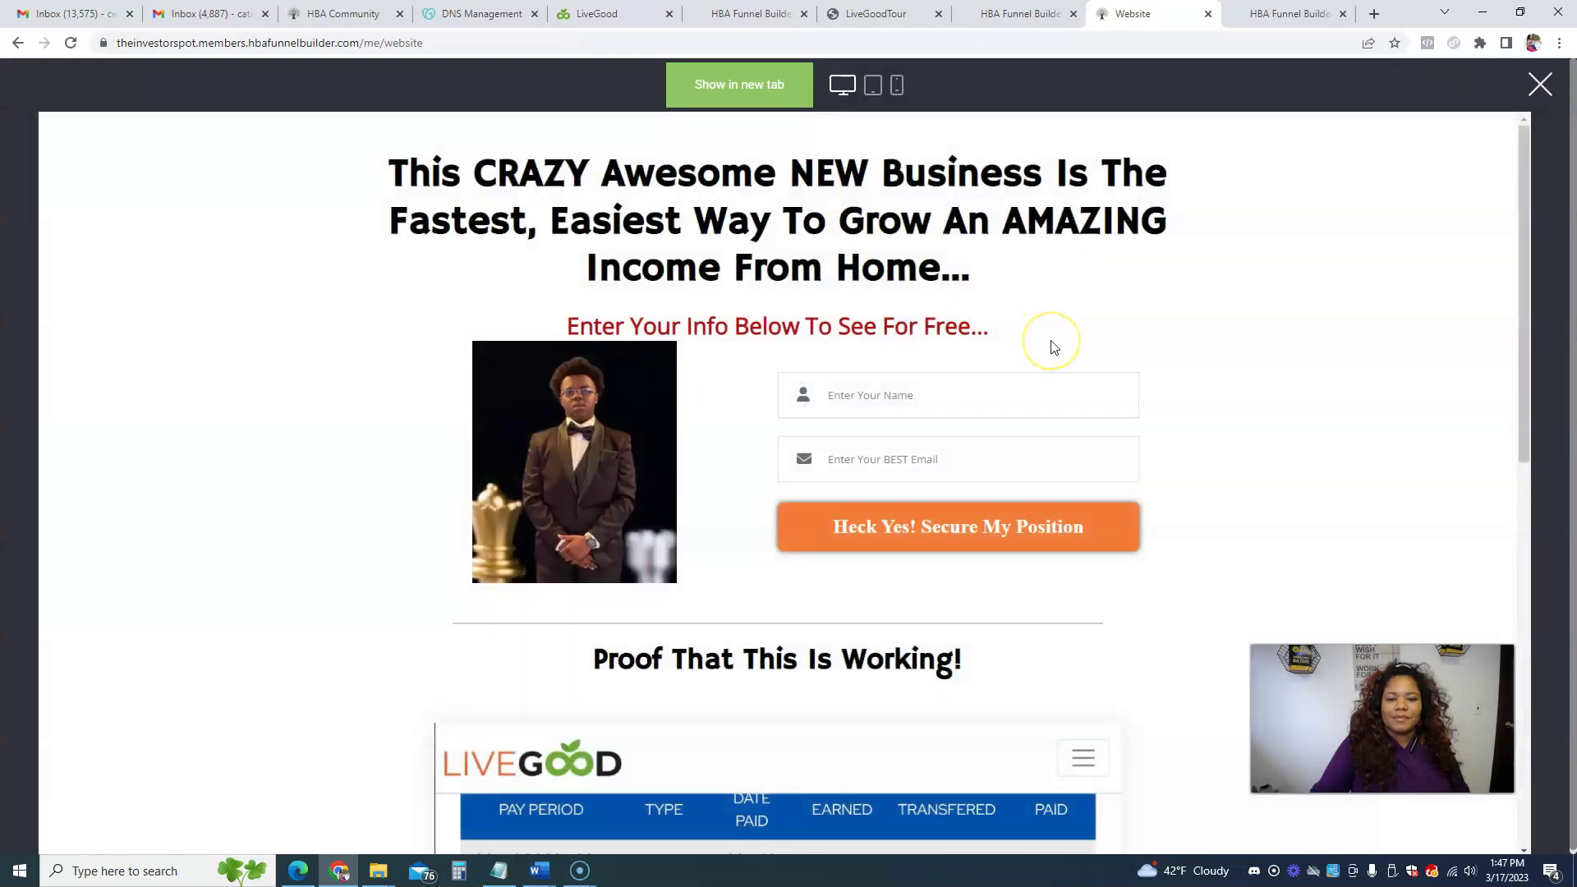
{"action": "left_click", "coordinate": [1020, 12]}
{"action": "left_click_drag", "start_coordinate": [1024, 12], "coordinate": [1102, 12]}
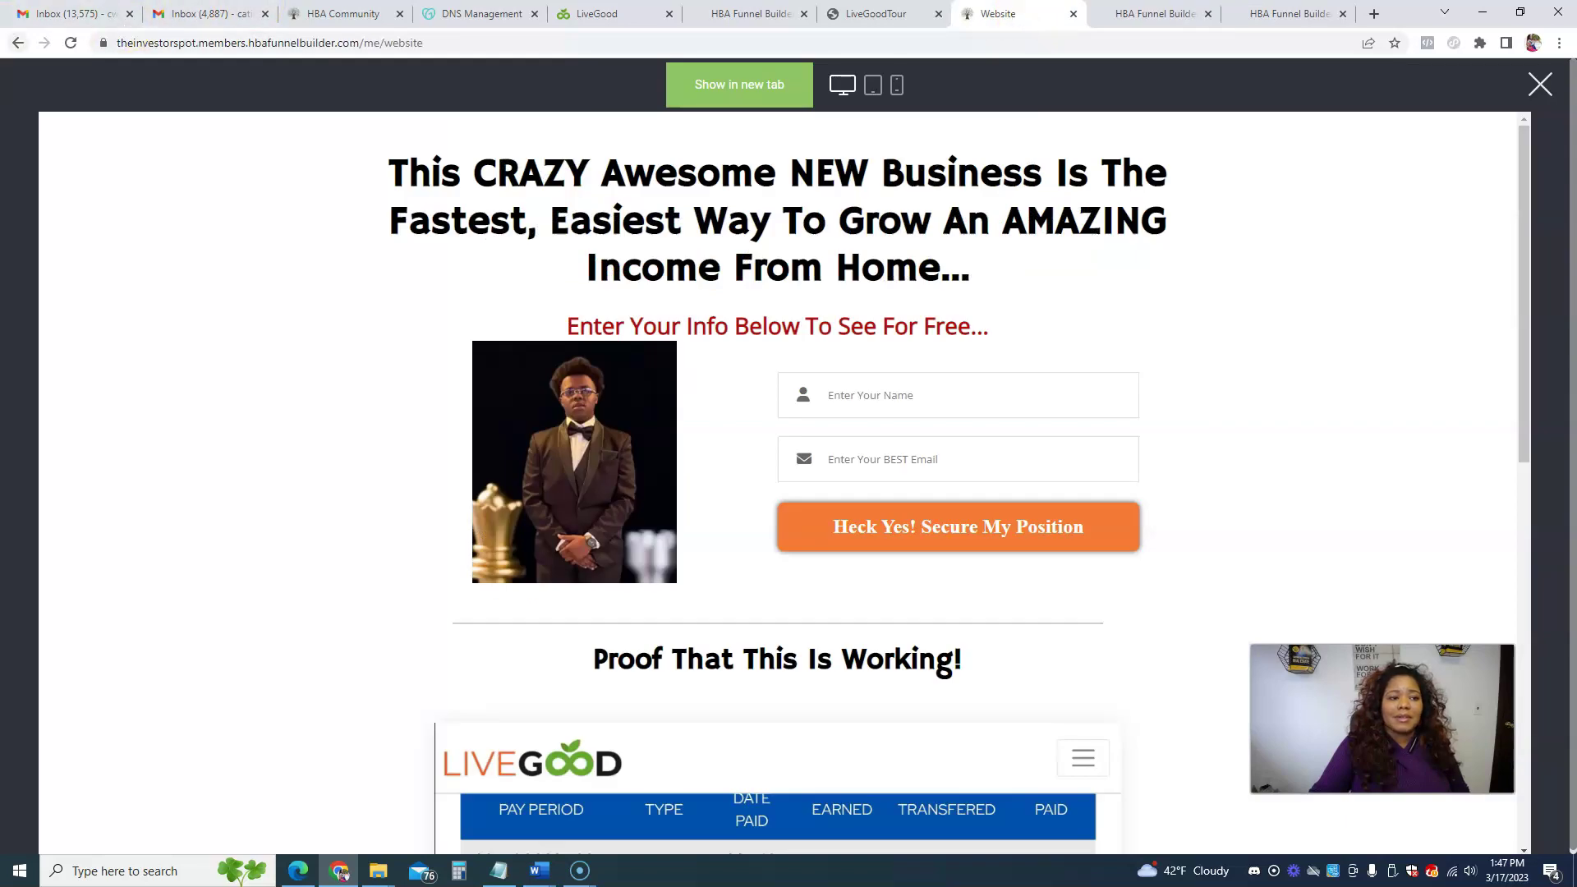
{"action": "left_click", "coordinate": [17, 45]}
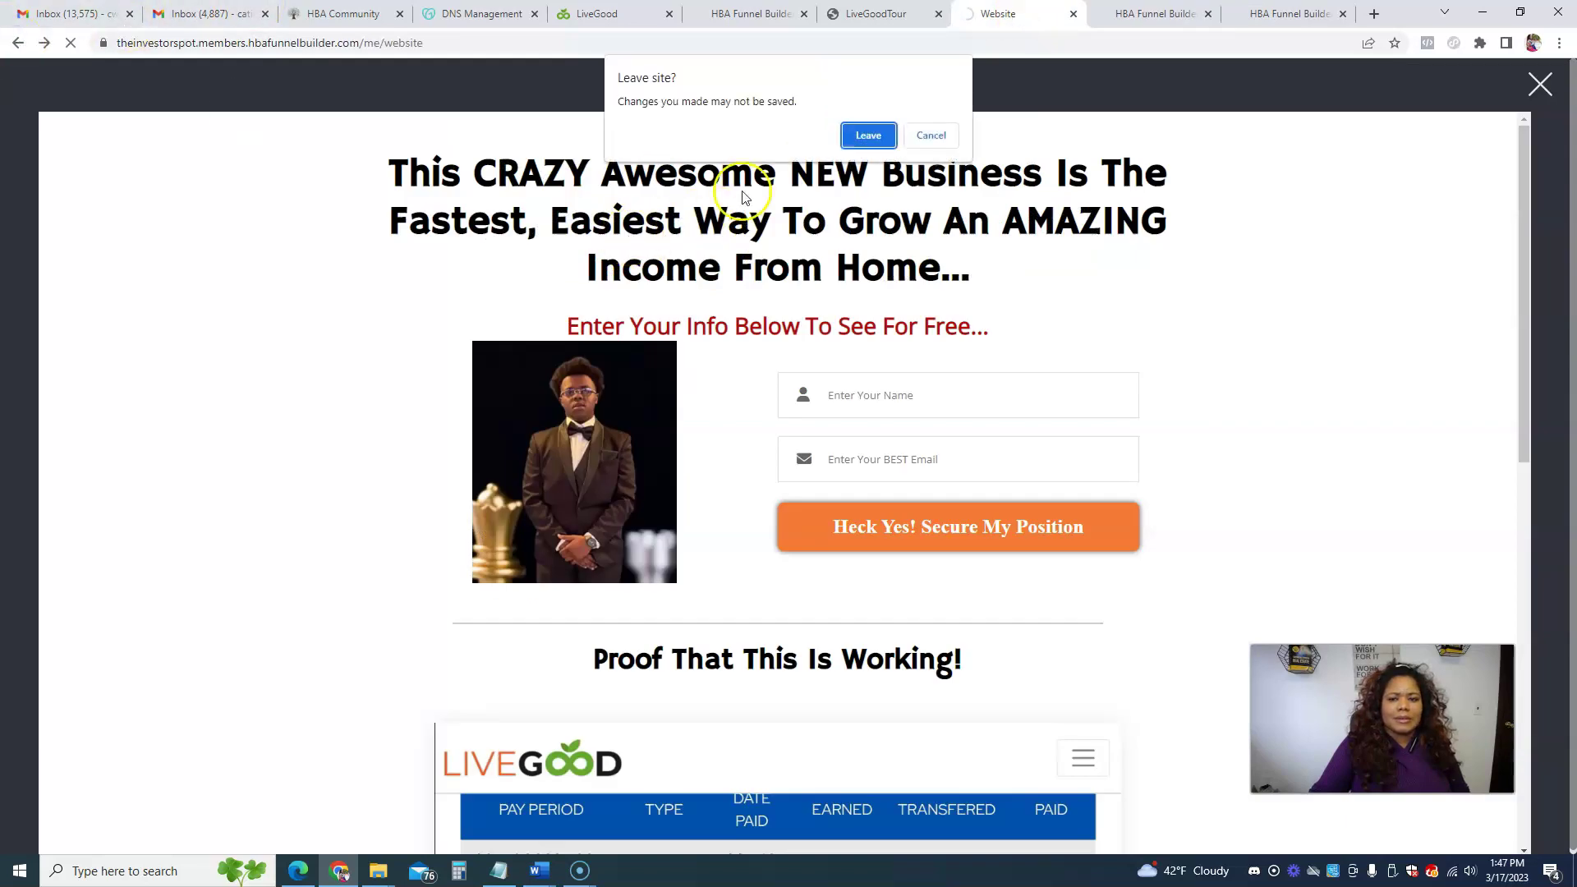
{"action": "left_click", "coordinate": [931, 136]}
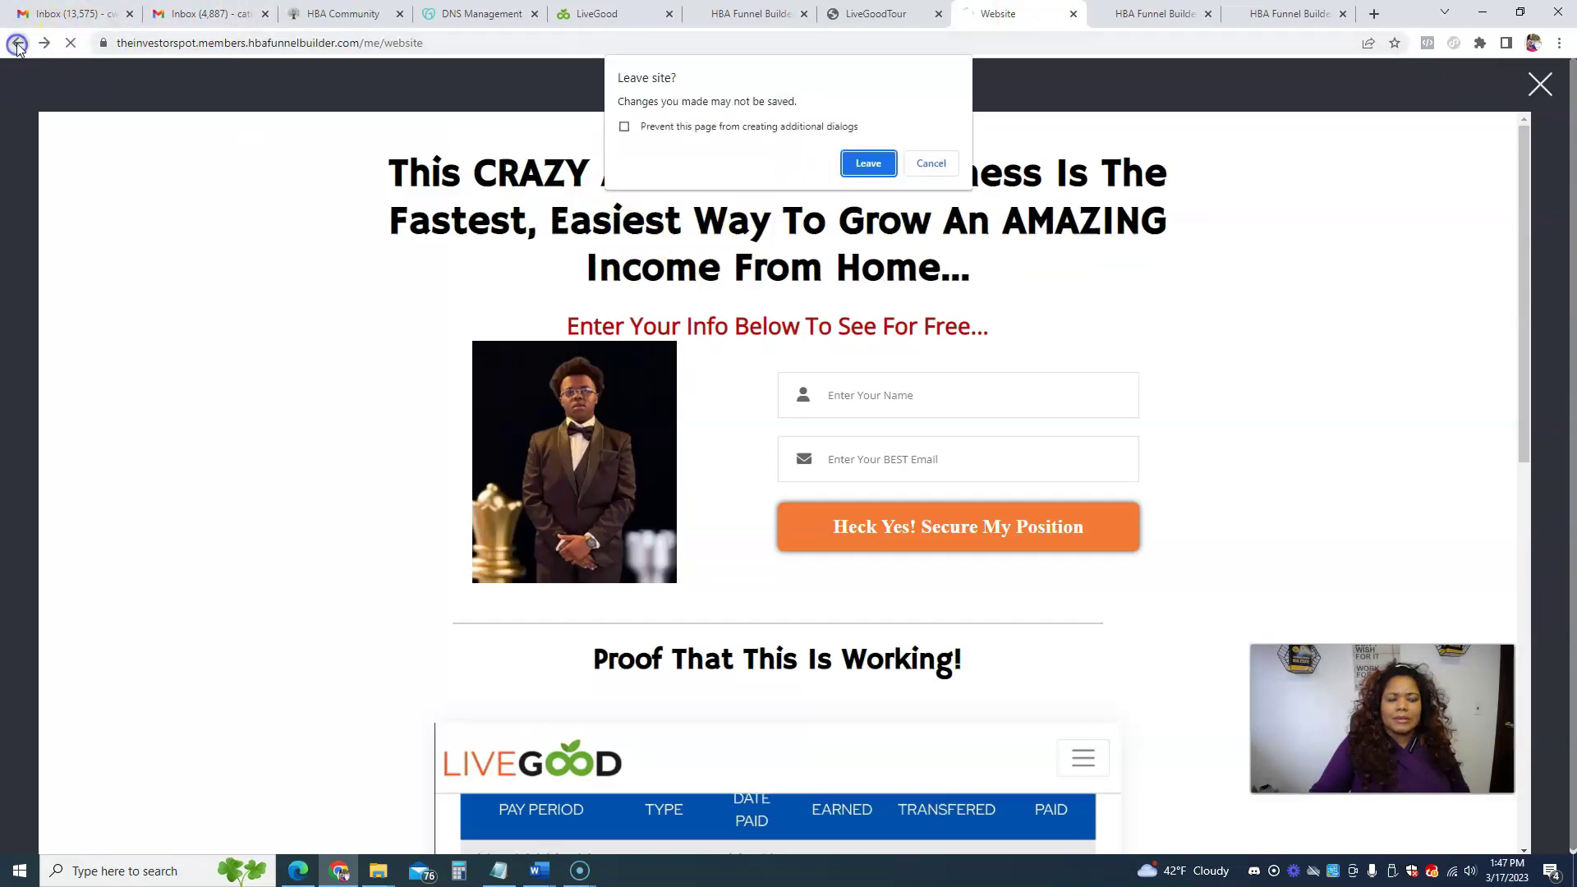
{"action": "left_click", "coordinate": [931, 162]}
Examine the open HBA Funnel Builder checkout page, the LiveGoodTour page and the capture page preview.
{"action": "left_click", "coordinate": [1154, 14]}
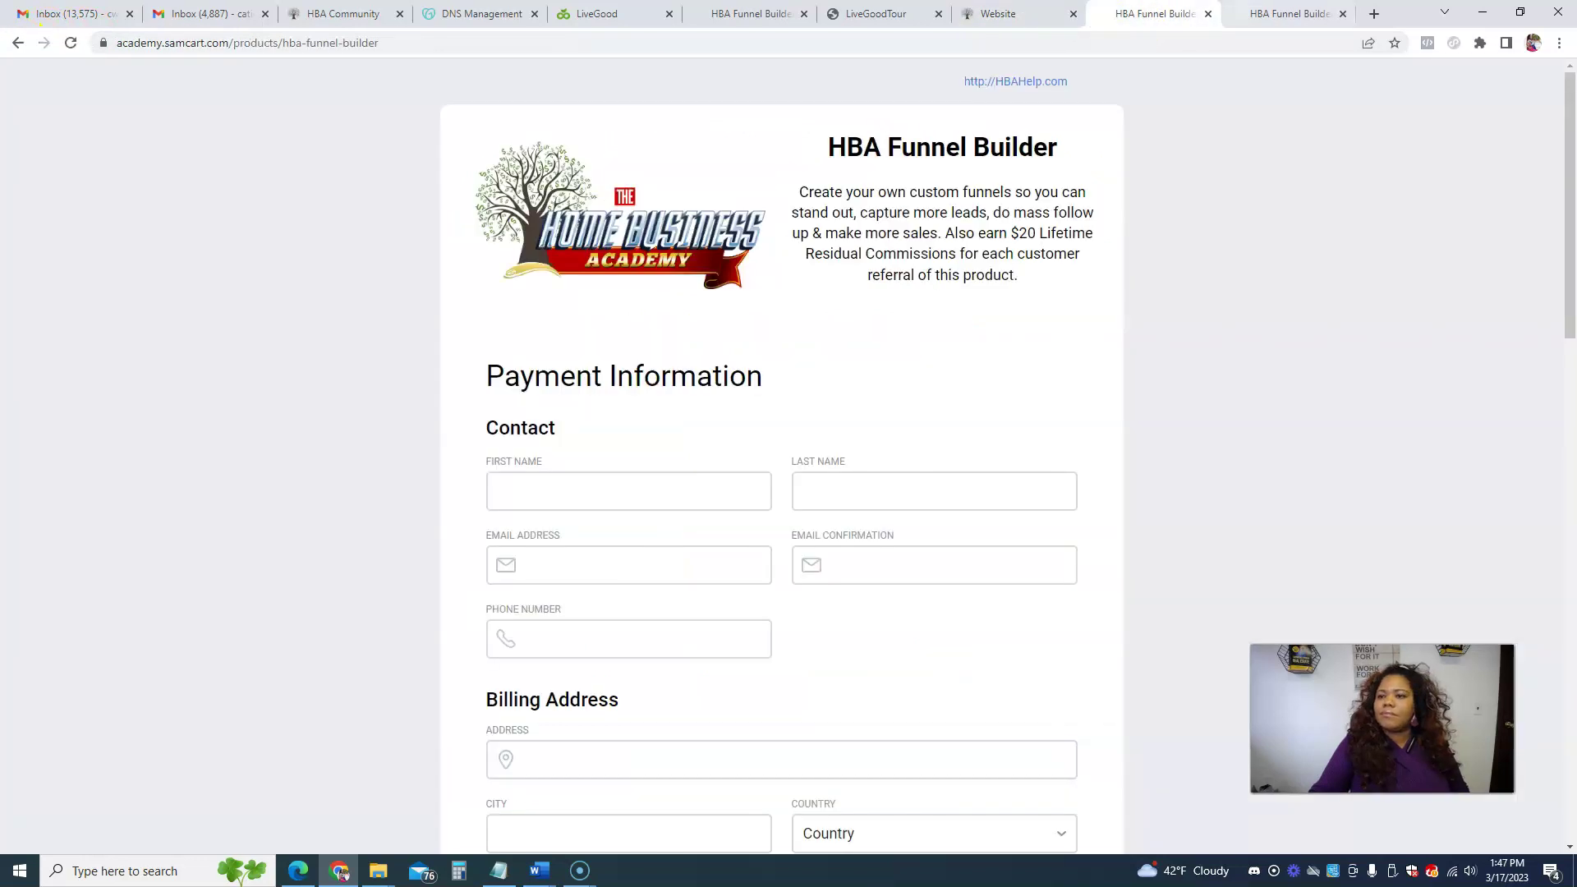
{"action": "left_click", "coordinate": [1311, 14]}
{"action": "left_click", "coordinate": [1016, 14]}
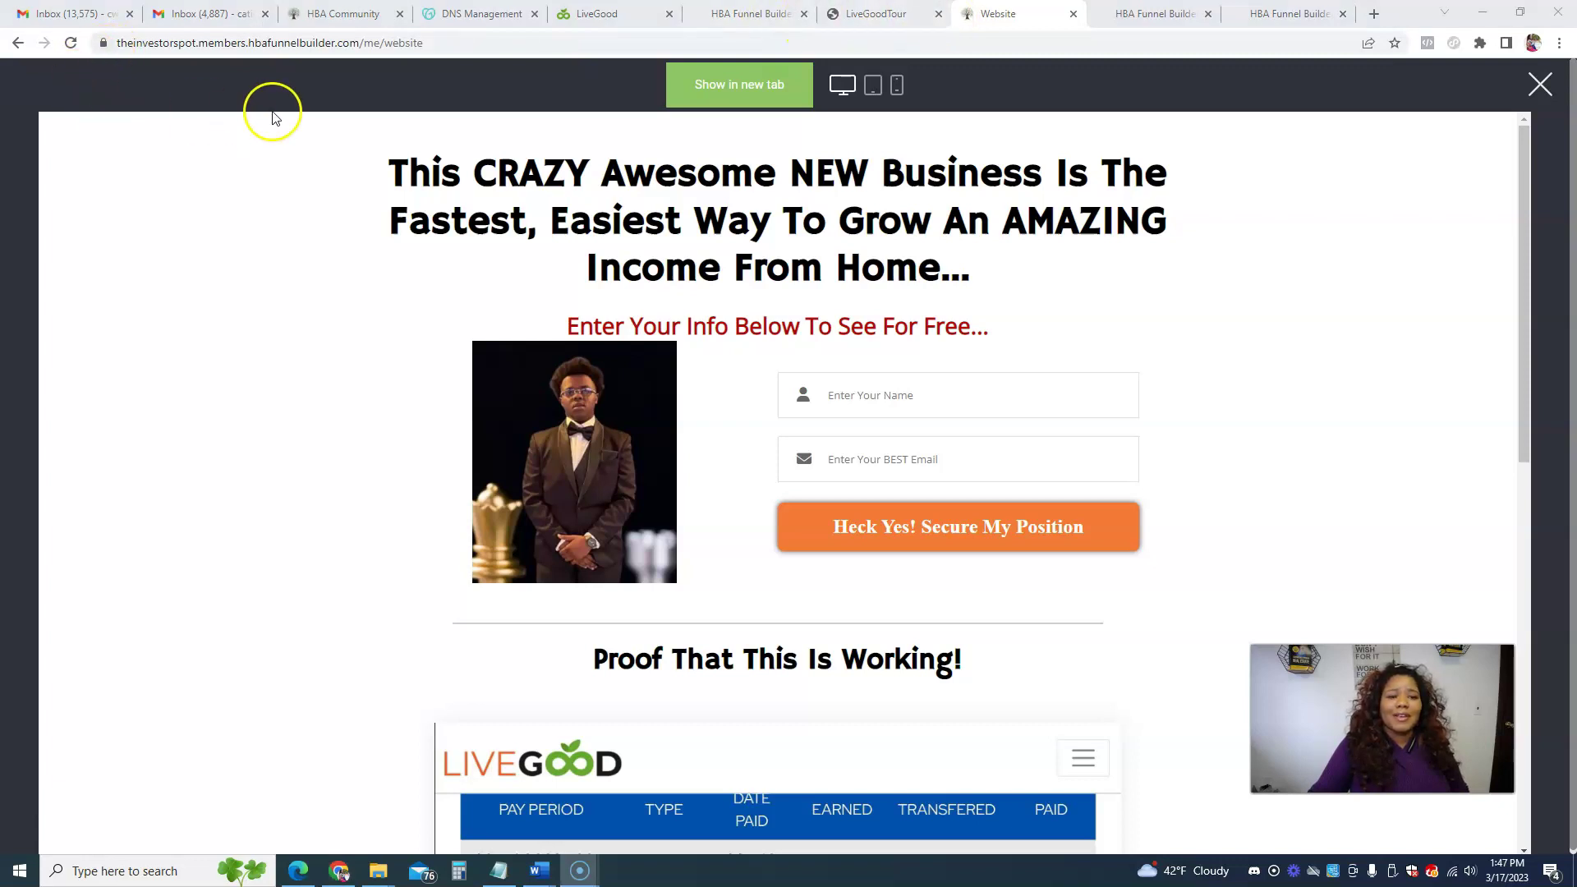
{"action": "left_click", "coordinate": [564, 468]}
{"action": "left_click", "coordinate": [1156, 14]}
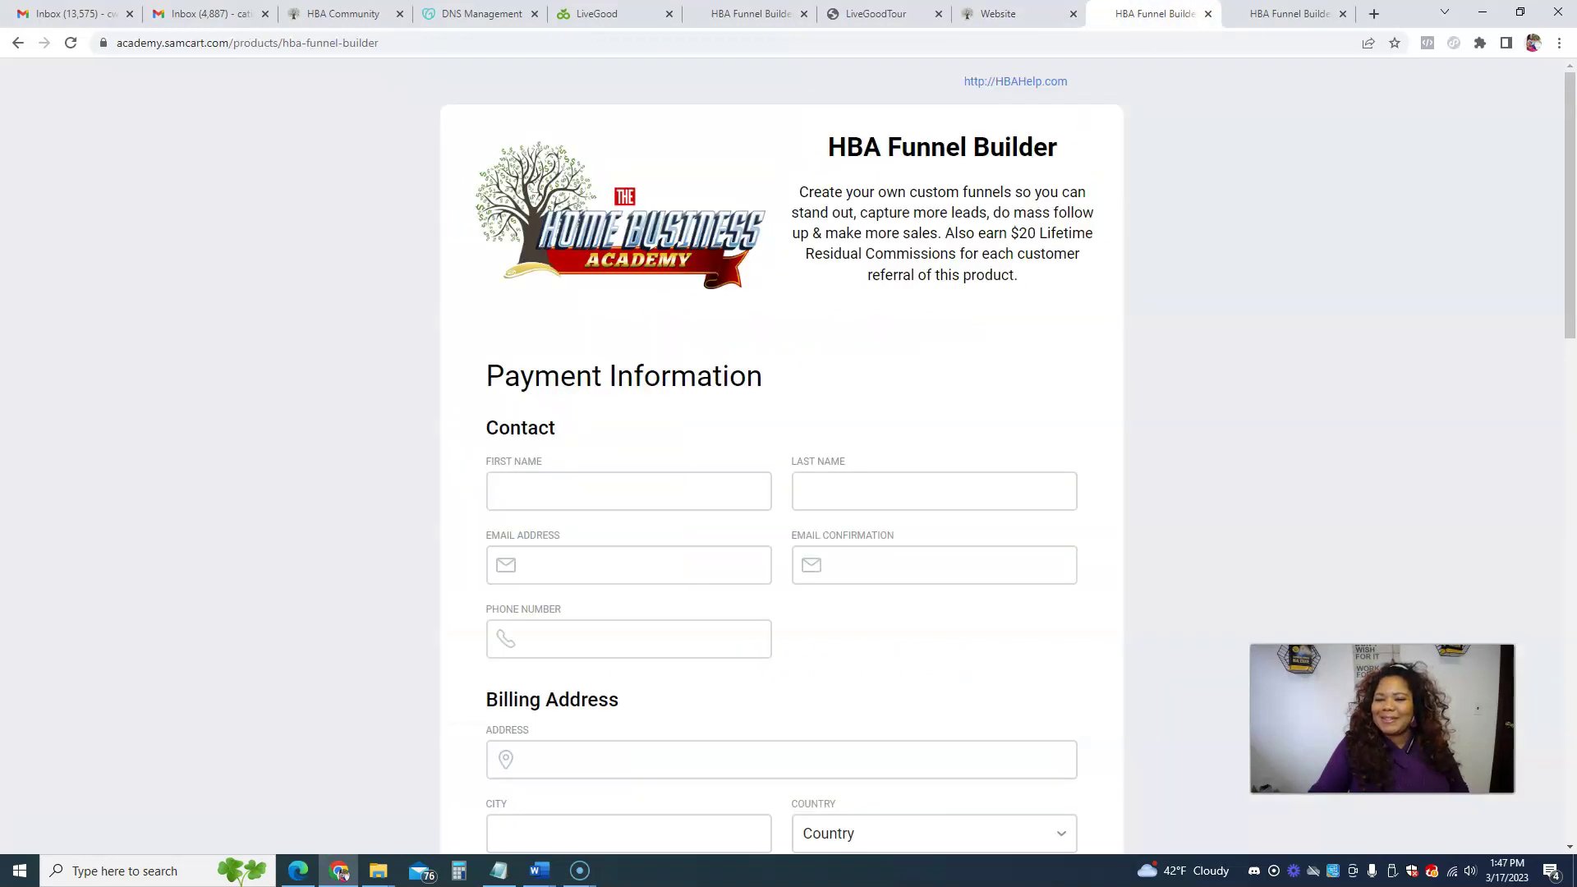
{"action": "left_click", "coordinate": [1010, 14]}
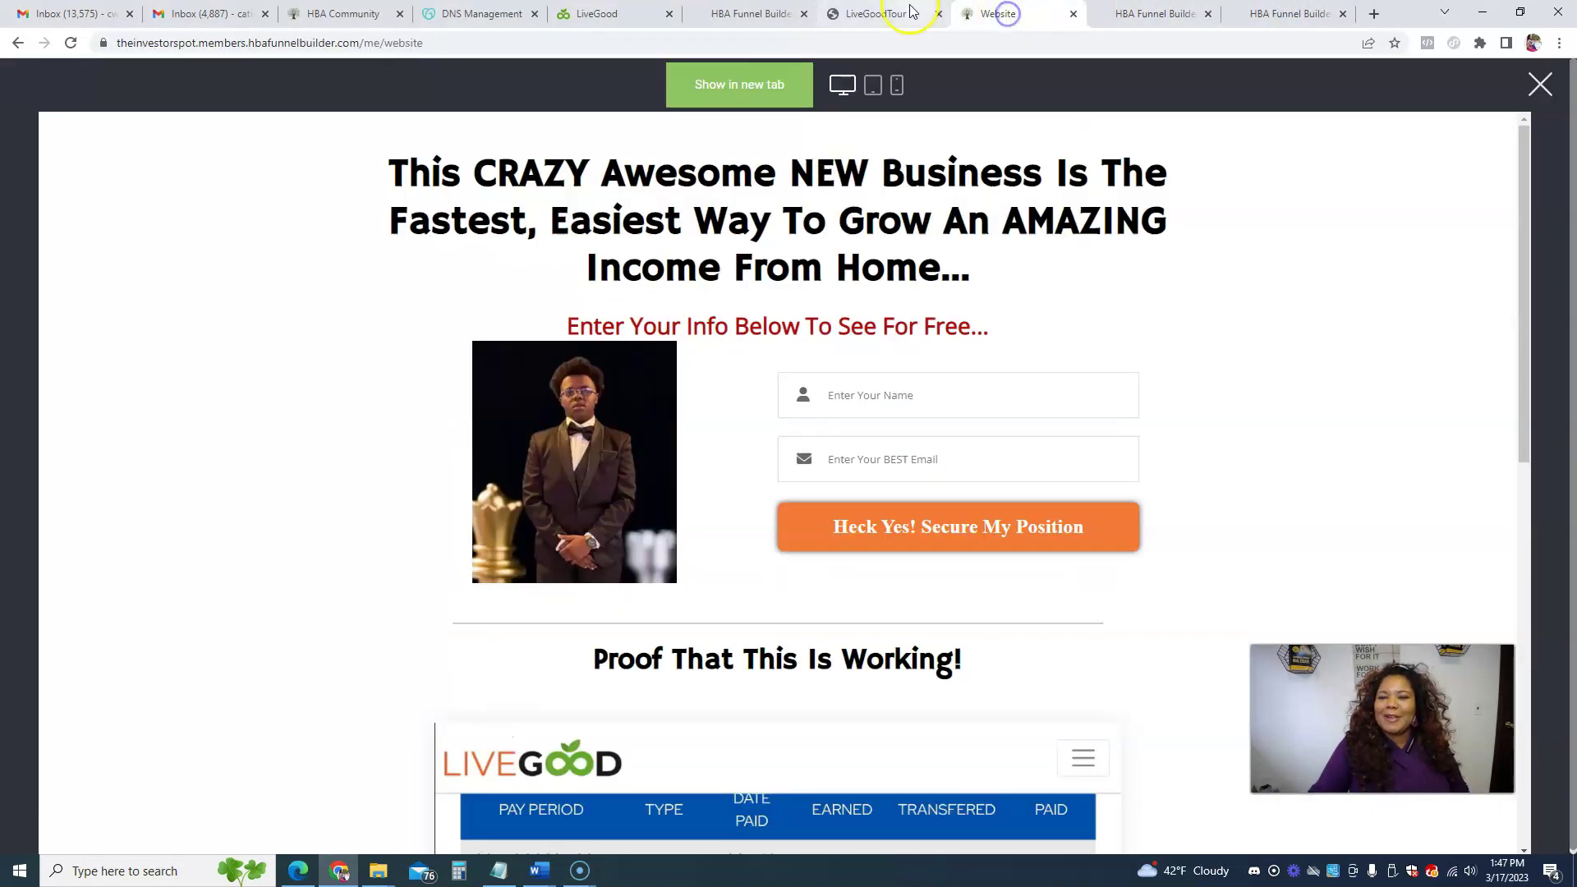
{"action": "left_click", "coordinate": [747, 14]}
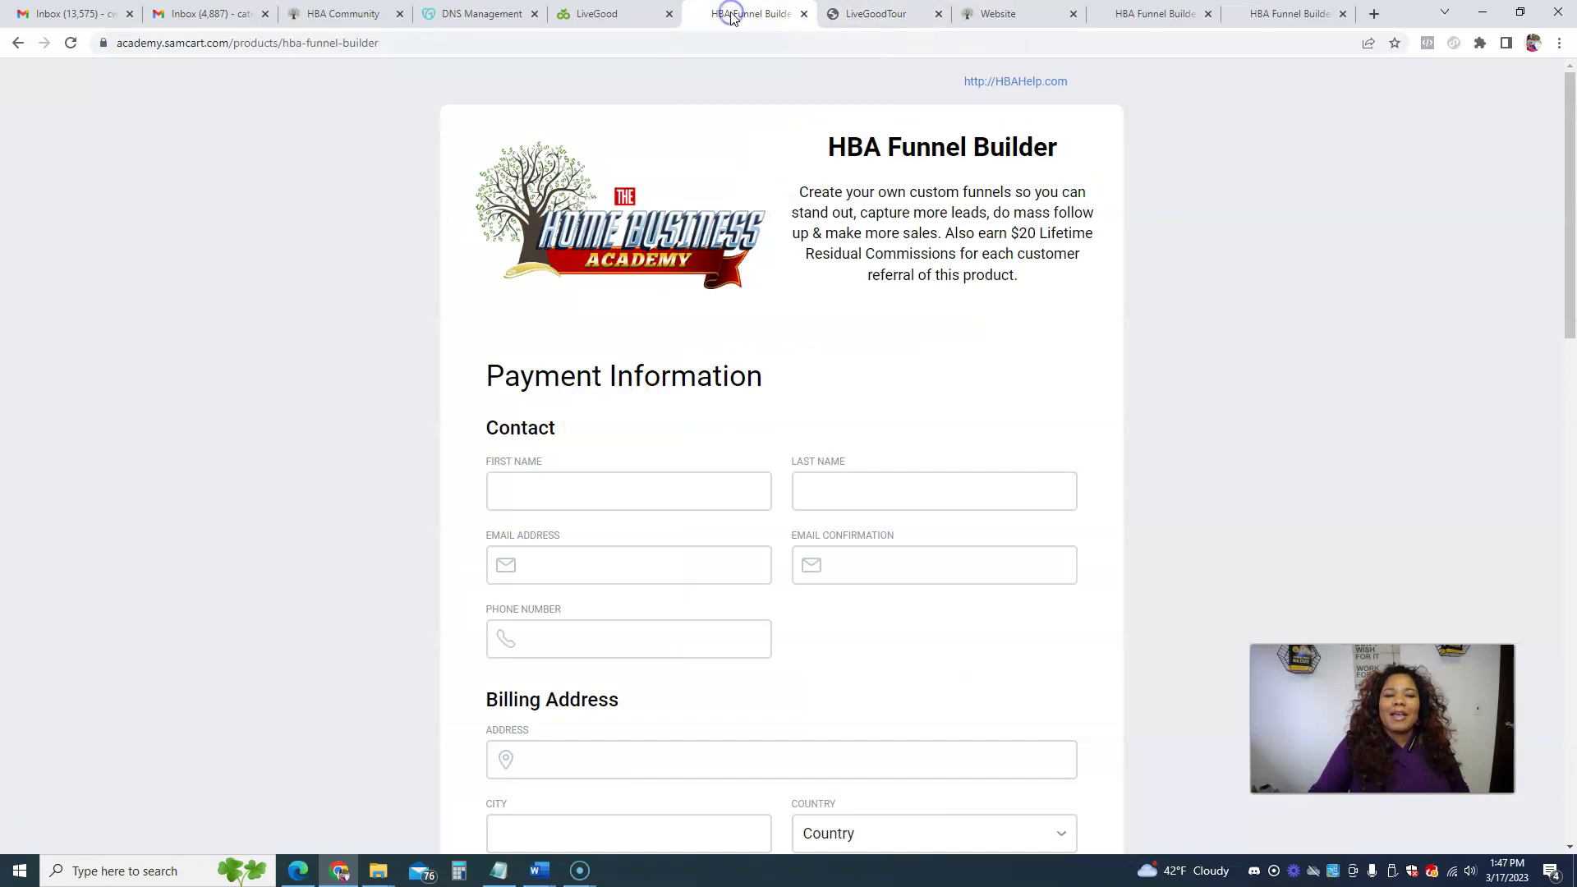
{"action": "left_click", "coordinate": [849, 12]}
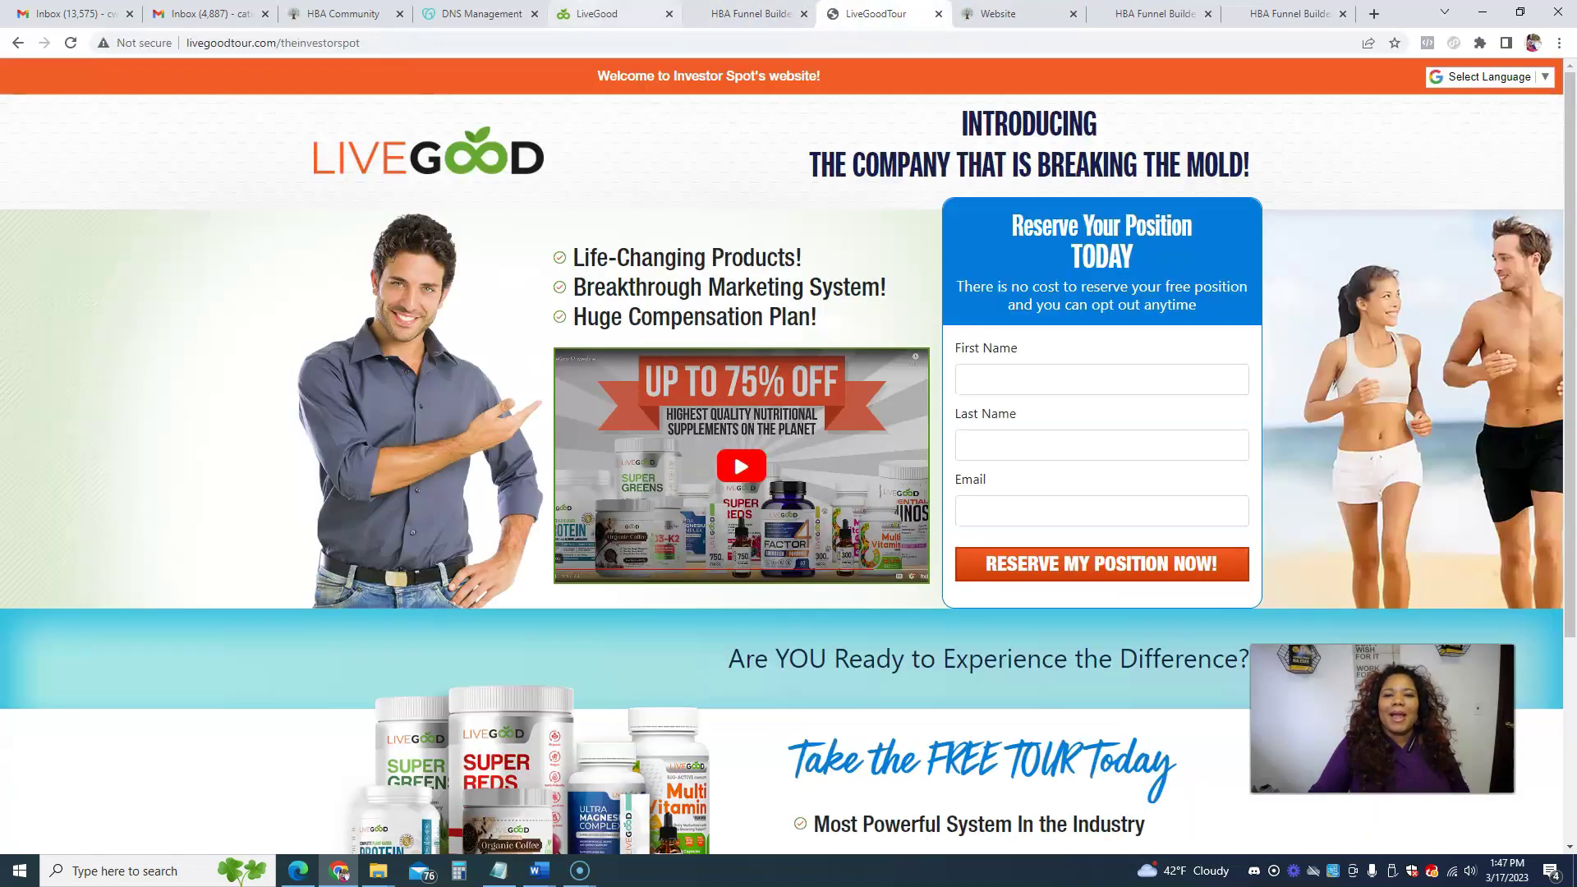
{"action": "left_click", "coordinate": [328, 12]}
Look through the whole capture page preview, including the sections below the opt-in form.
{"action": "left_click", "coordinate": [1001, 10]}
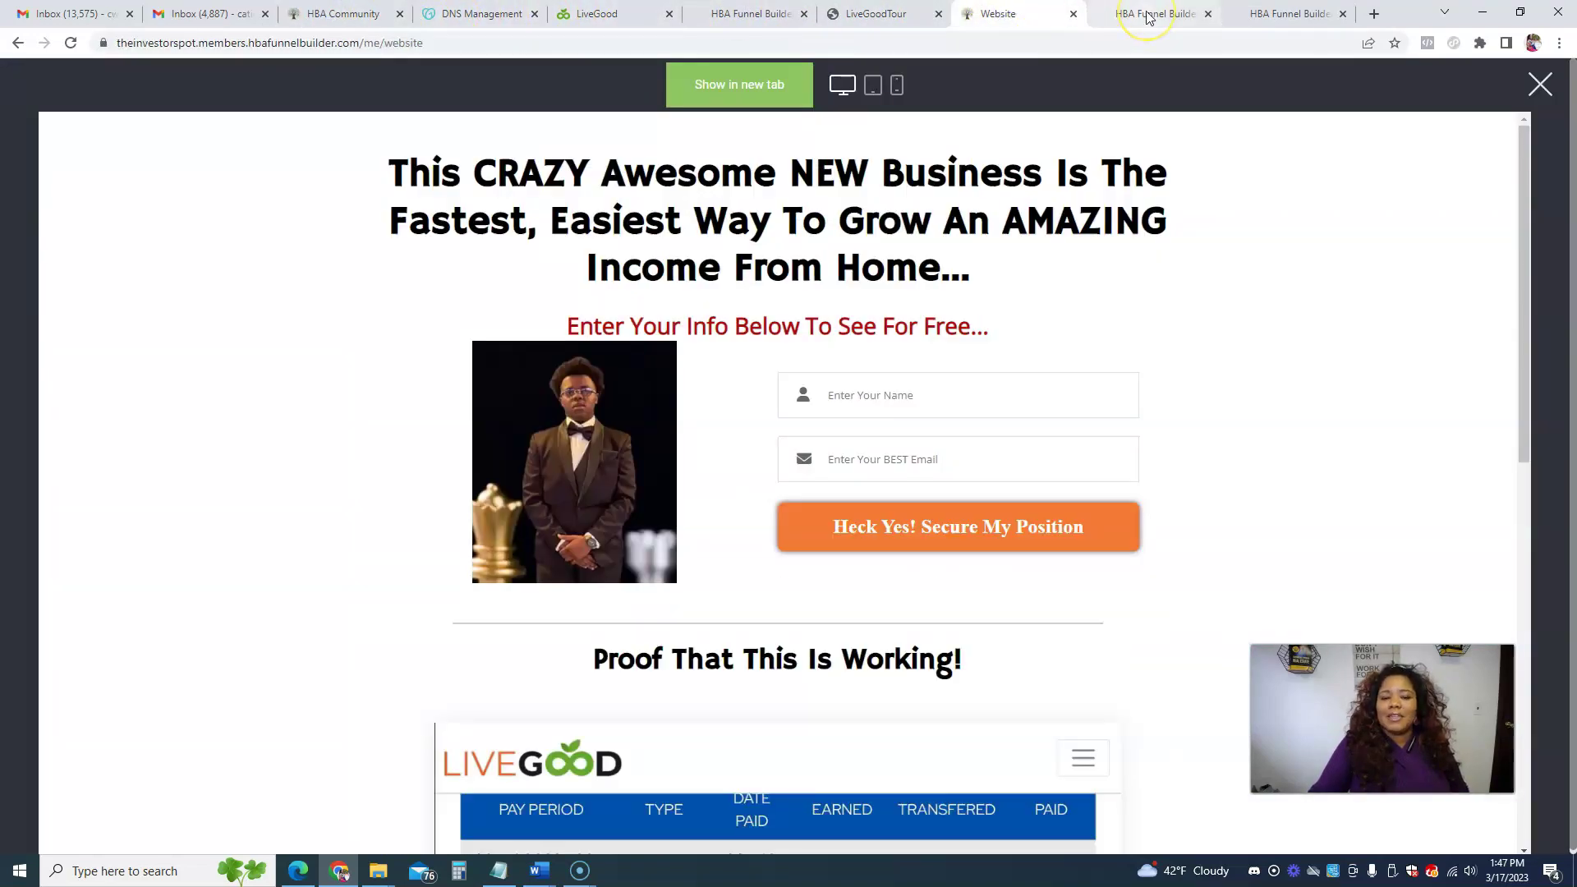
{"action": "scroll", "coordinate": [1079, 391], "scroll_direction": "down", "scroll_amount": 1}
{"action": "scroll", "coordinate": [1076, 403], "scroll_direction": "down", "scroll_amount": 10}
{"action": "scroll", "coordinate": [1074, 403], "scroll_direction": "up", "scroll_amount": 11}
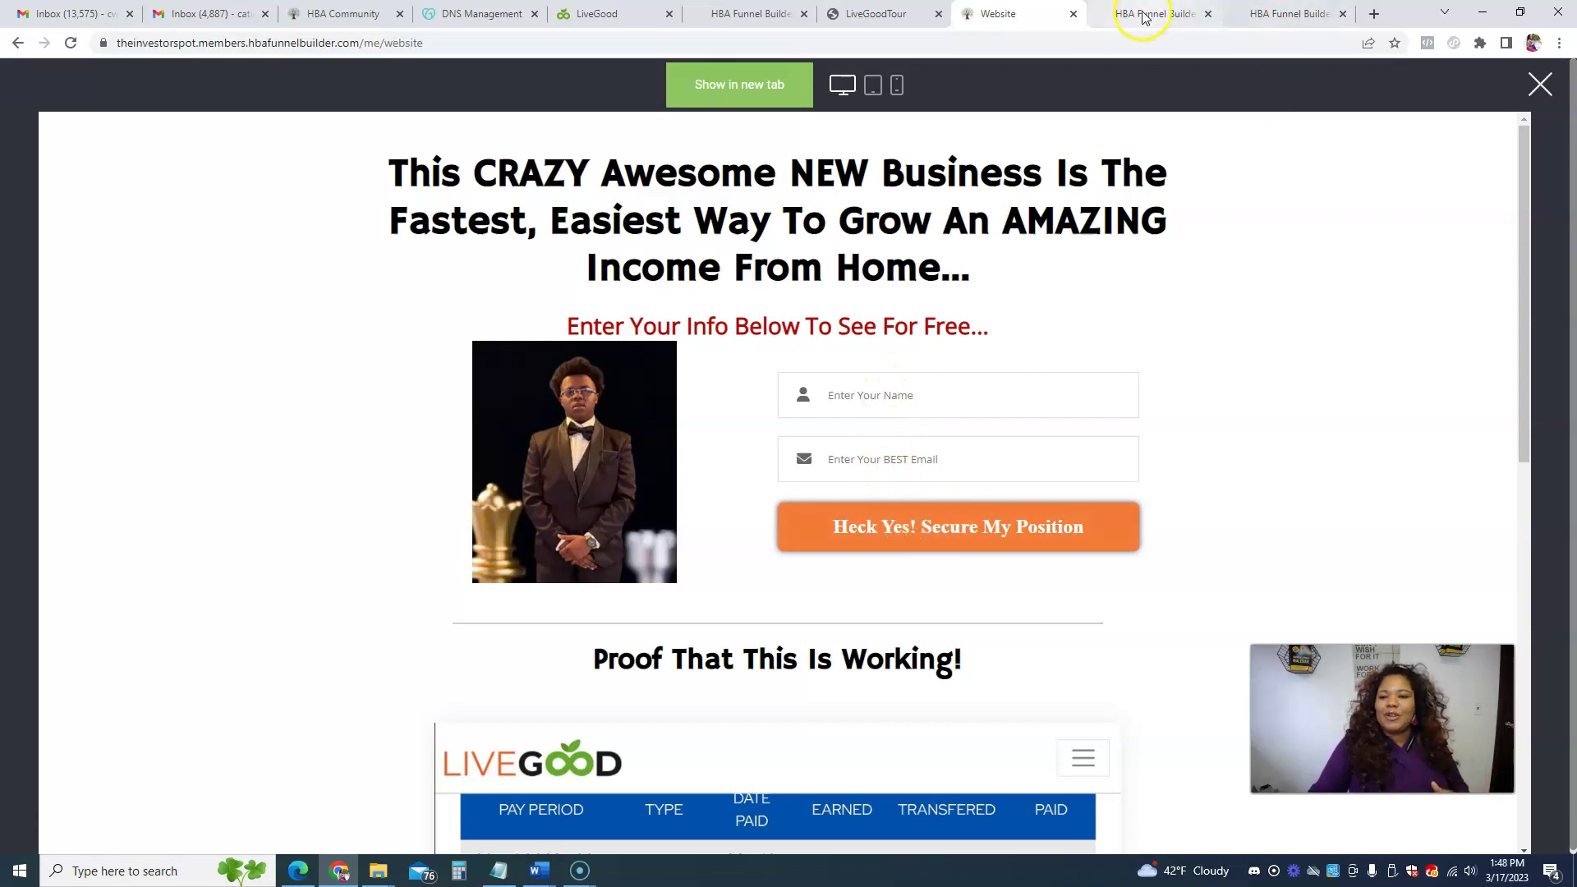
Open make2k.com in a new browser tab.
{"action": "left_click", "coordinate": [1374, 14]}
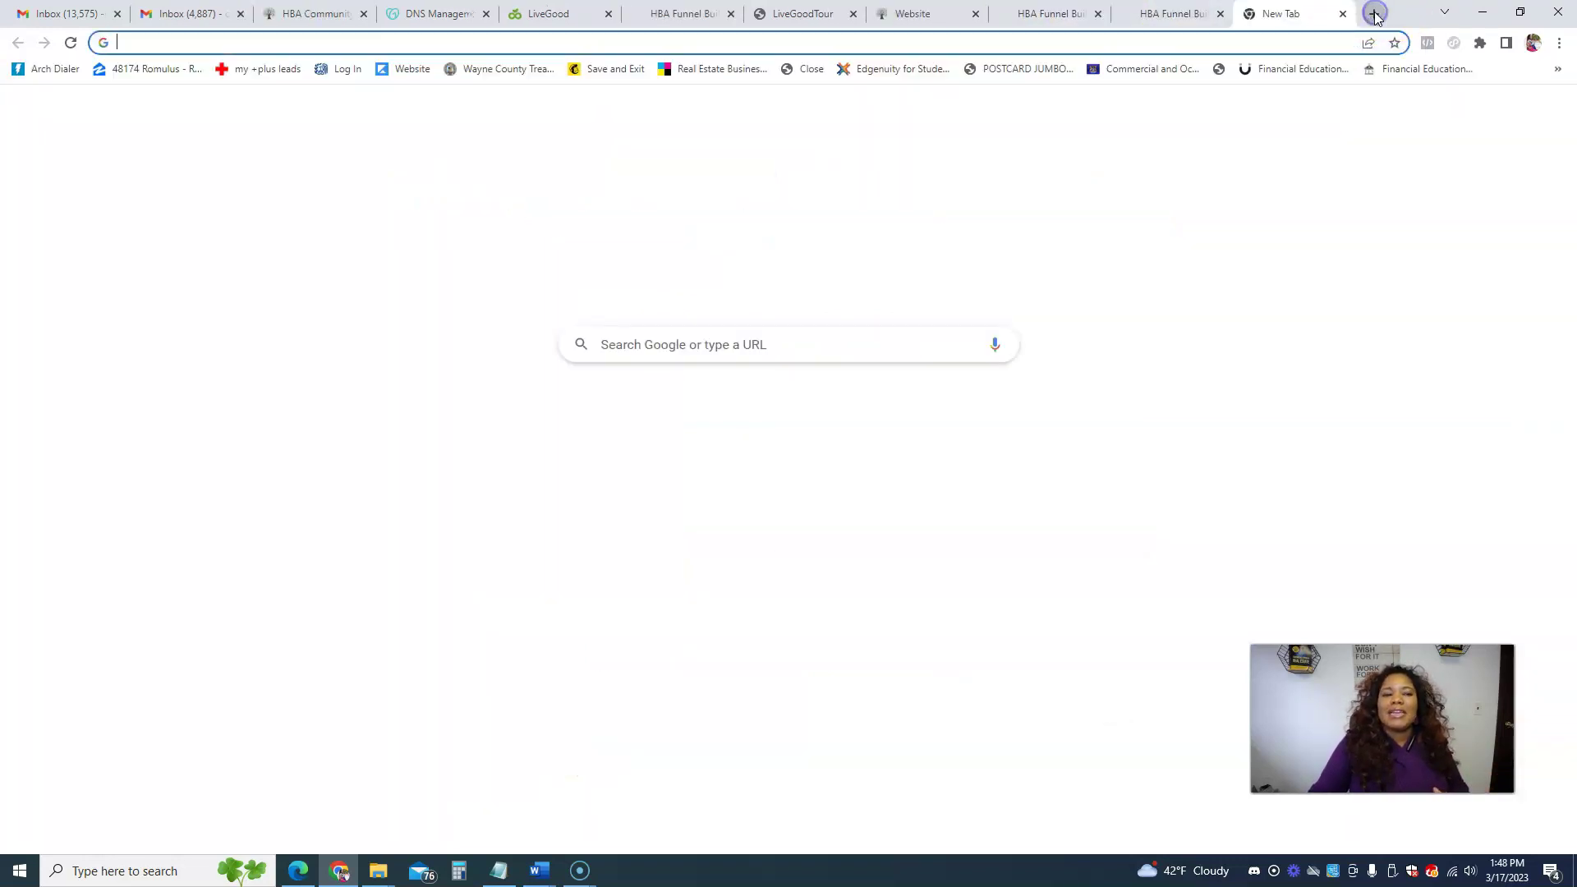
{"action": "left_click", "coordinate": [147, 47]}
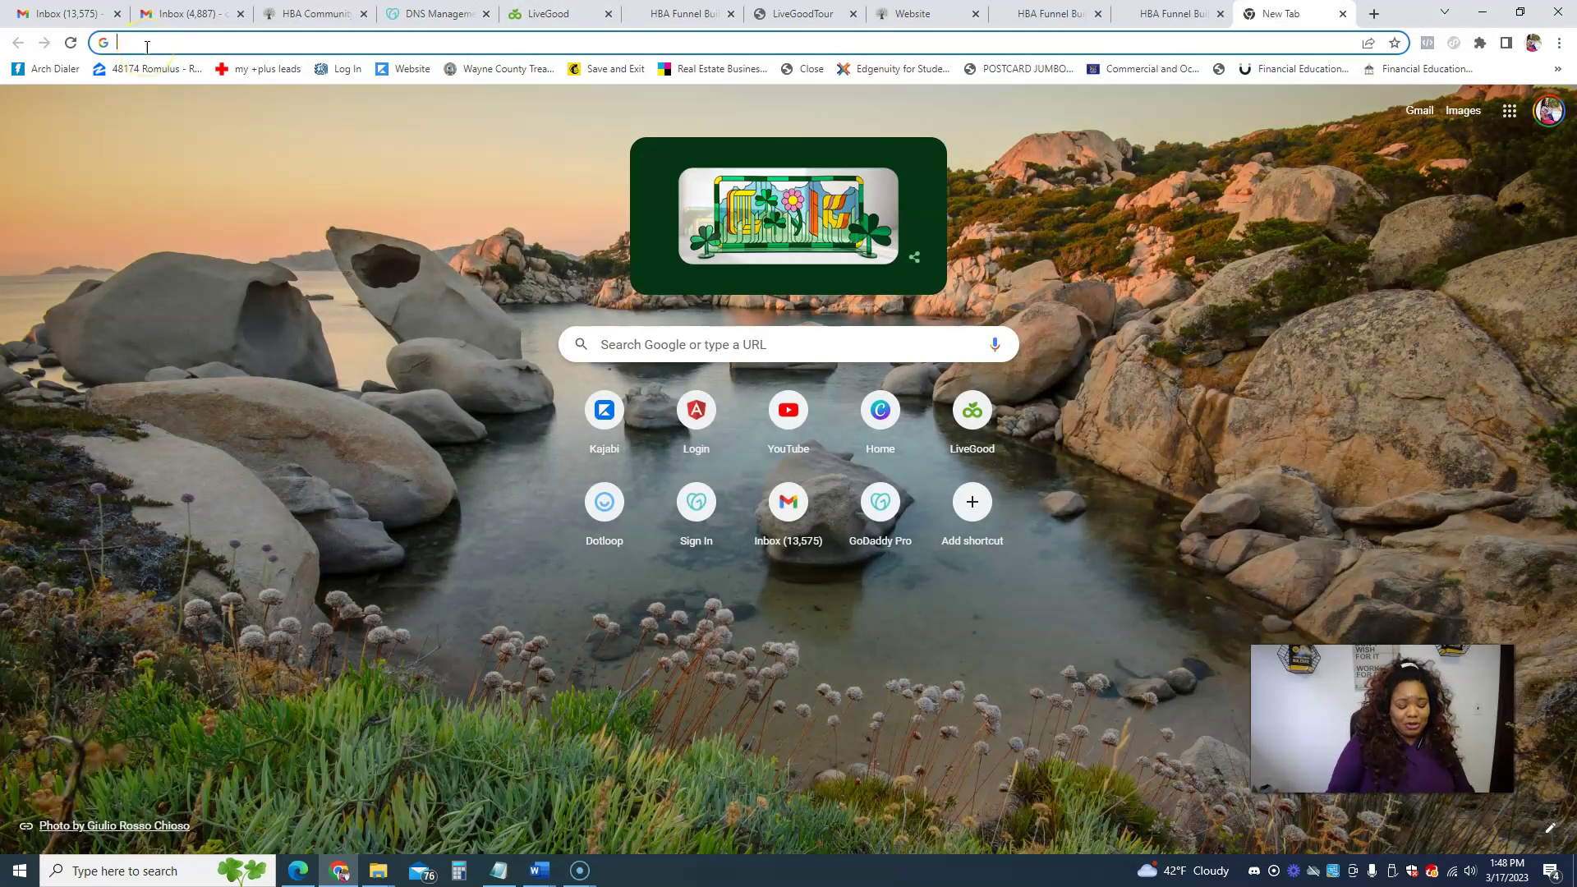
{"action": "type", "text": "make"}
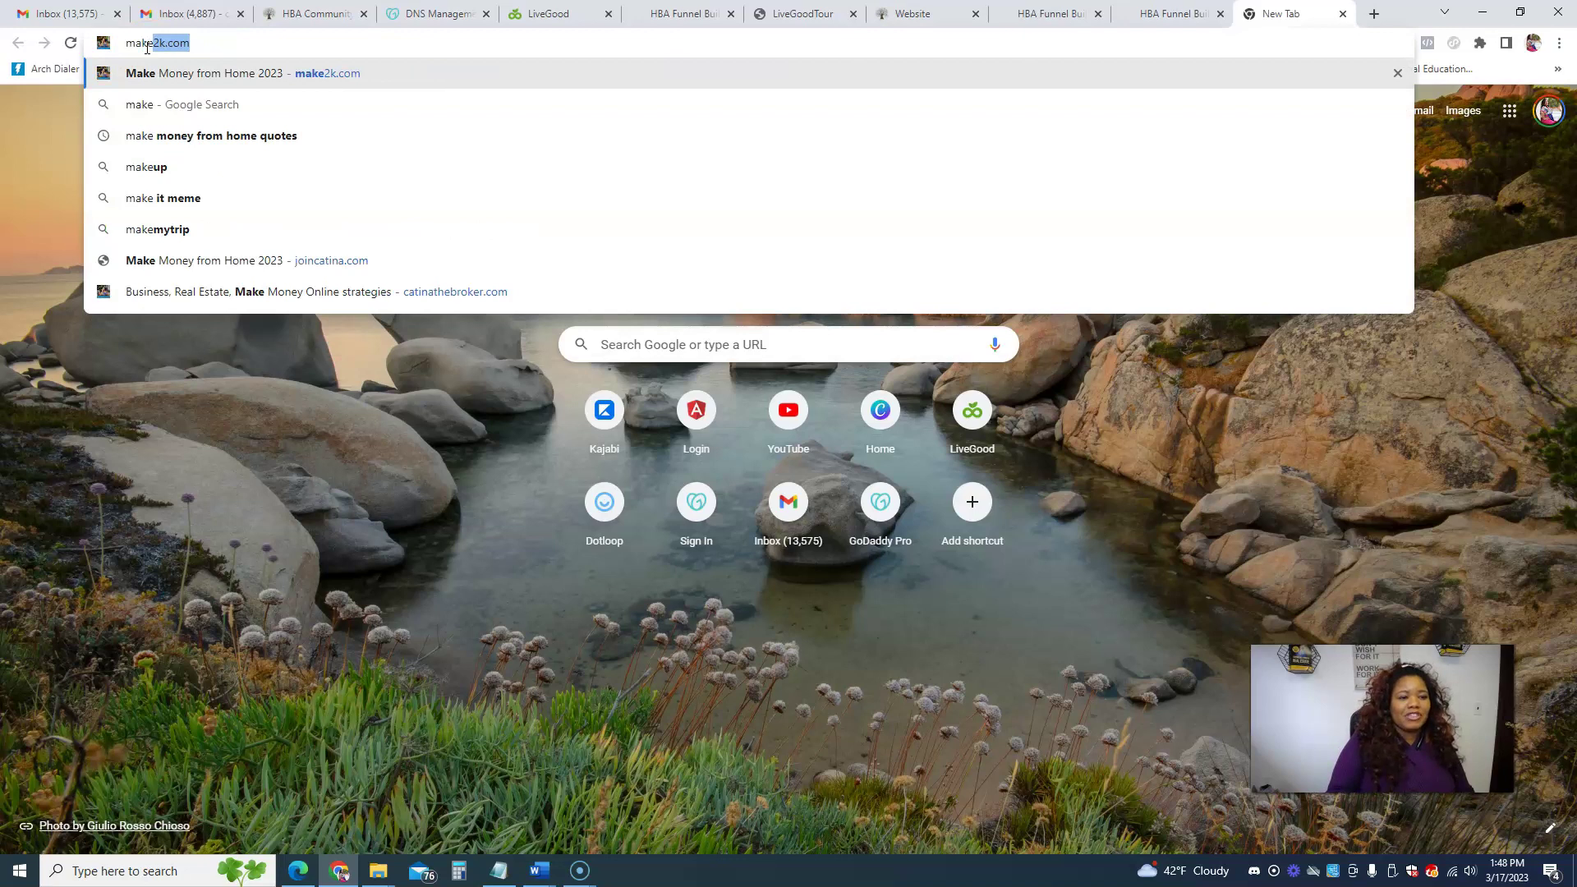
{"action": "key", "text": "Return"}
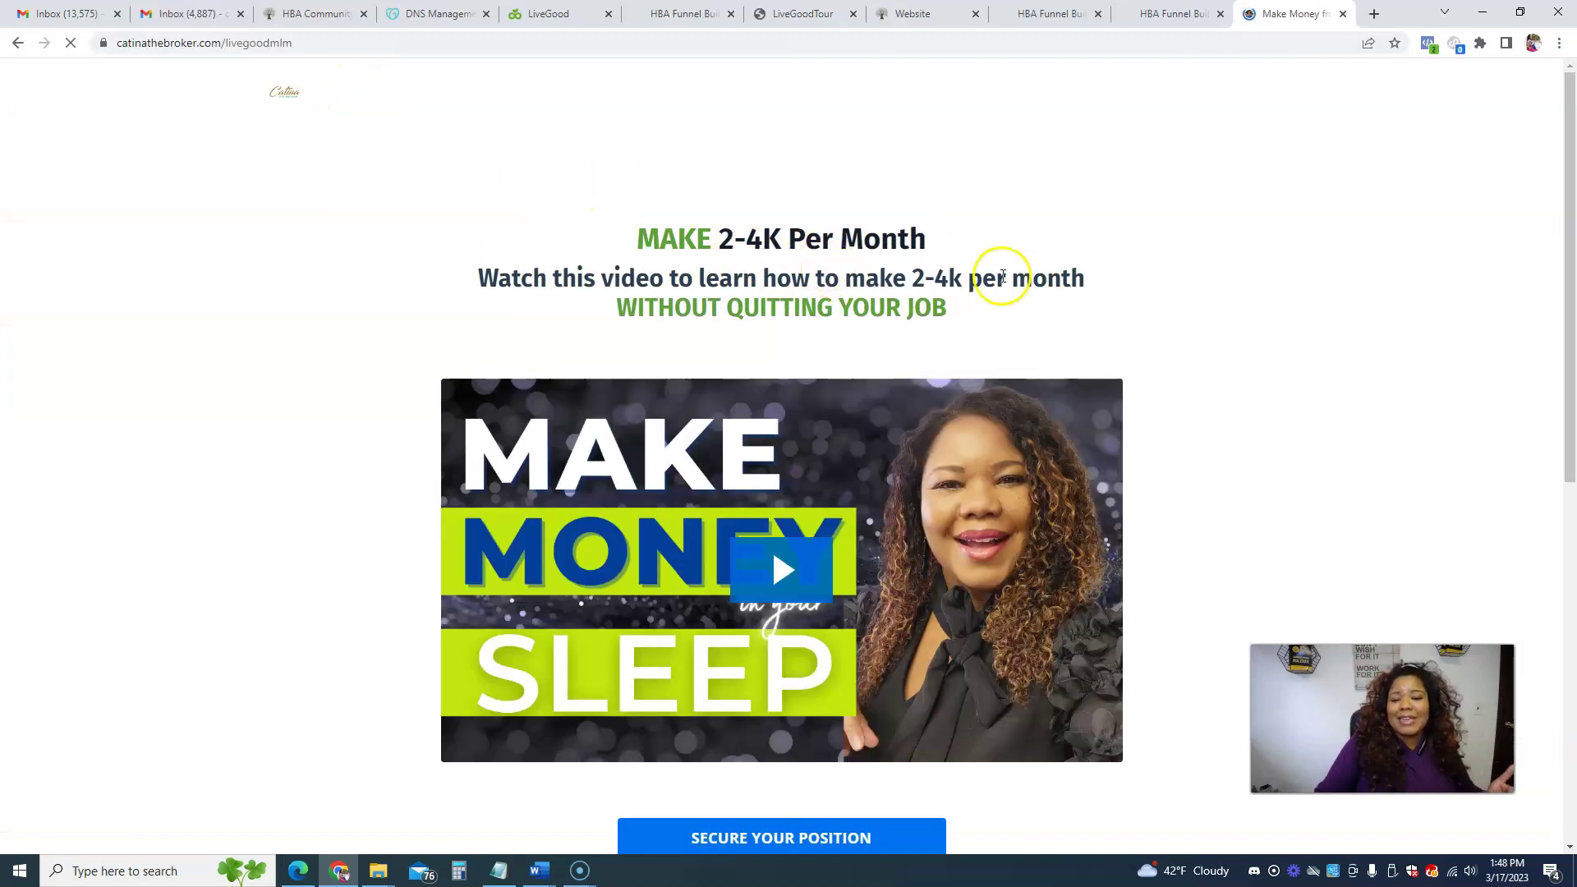
Look through the "Make 2-4K Per Month" landing page and play a short part of its video.
{"action": "scroll", "coordinate": [1003, 275], "scroll_direction": "down", "scroll_amount": 1}
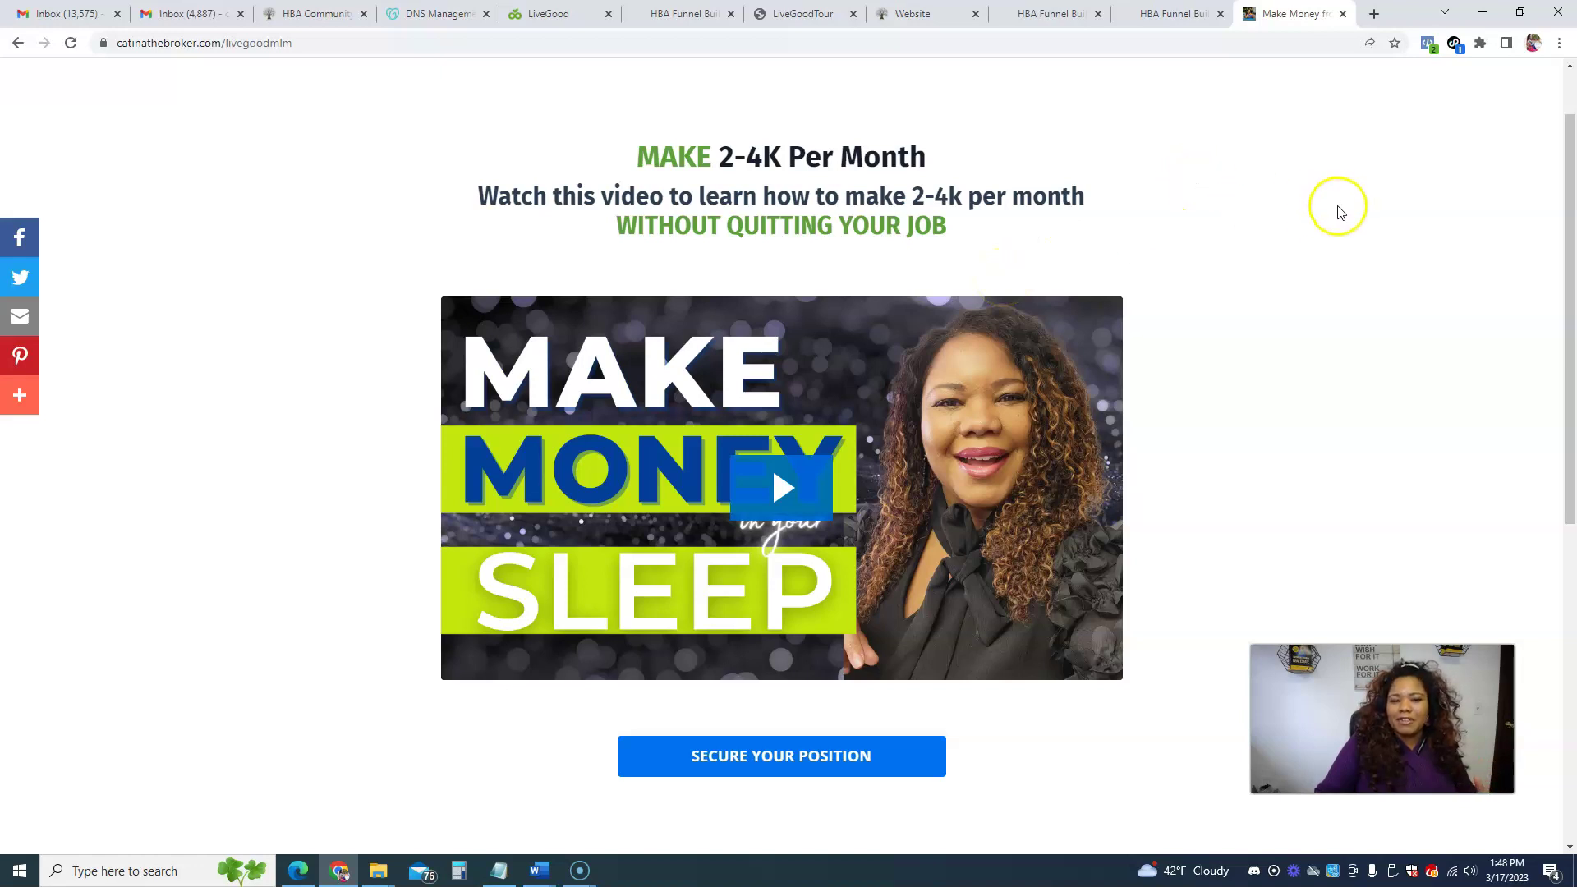
{"action": "scroll", "coordinate": [939, 351], "scroll_direction": "down", "scroll_amount": 4}
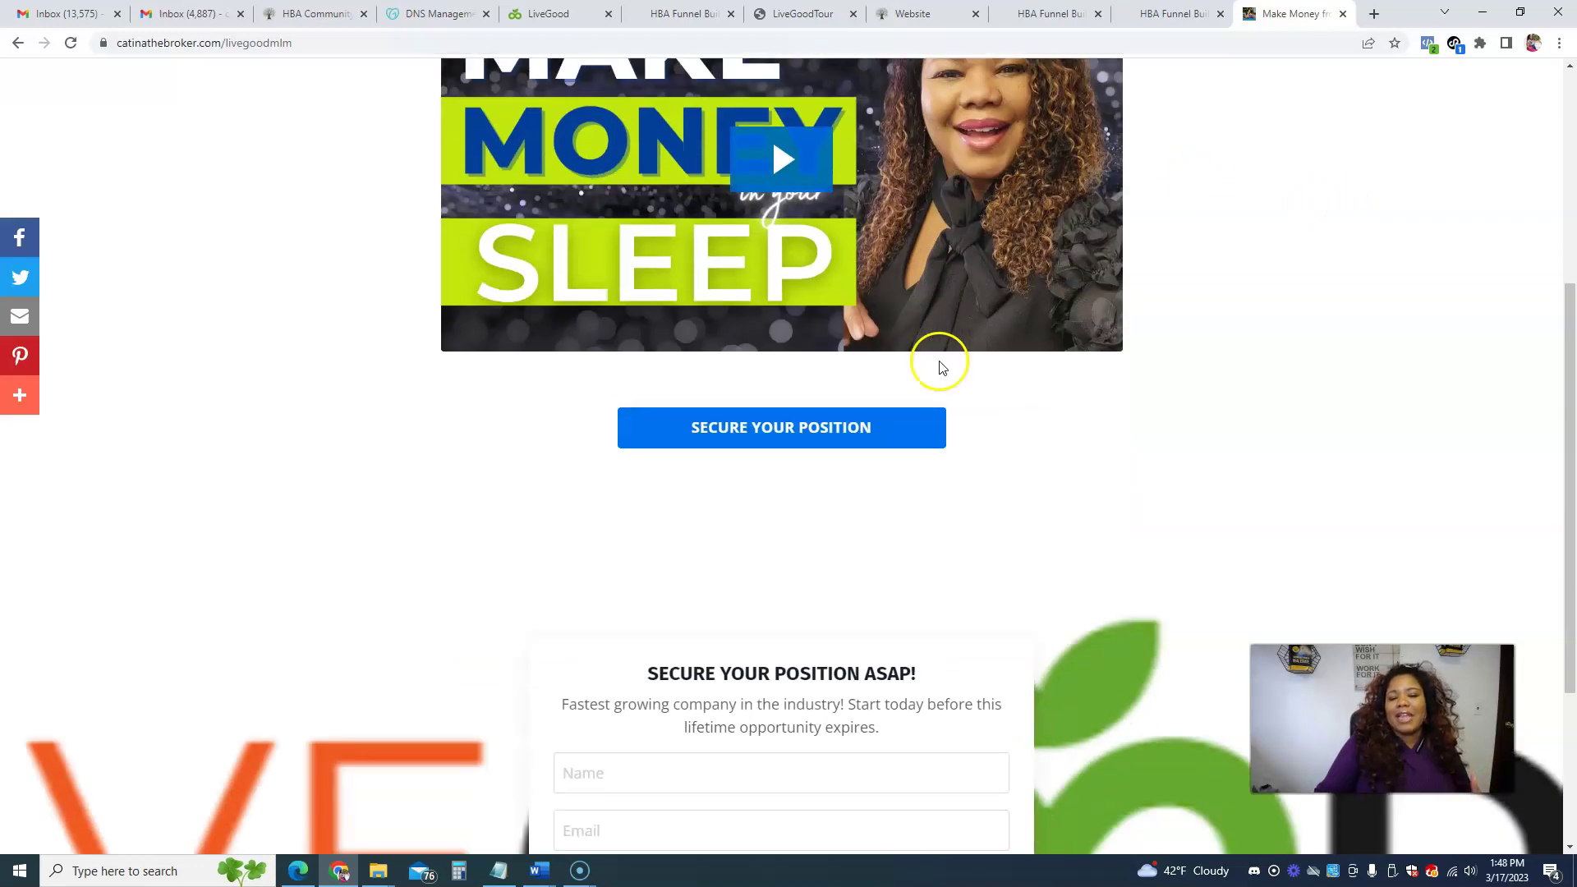
{"action": "scroll", "coordinate": [941, 366], "scroll_direction": "down", "scroll_amount": 3}
{"action": "scroll", "coordinate": [943, 362], "scroll_direction": "up", "scroll_amount": 7}
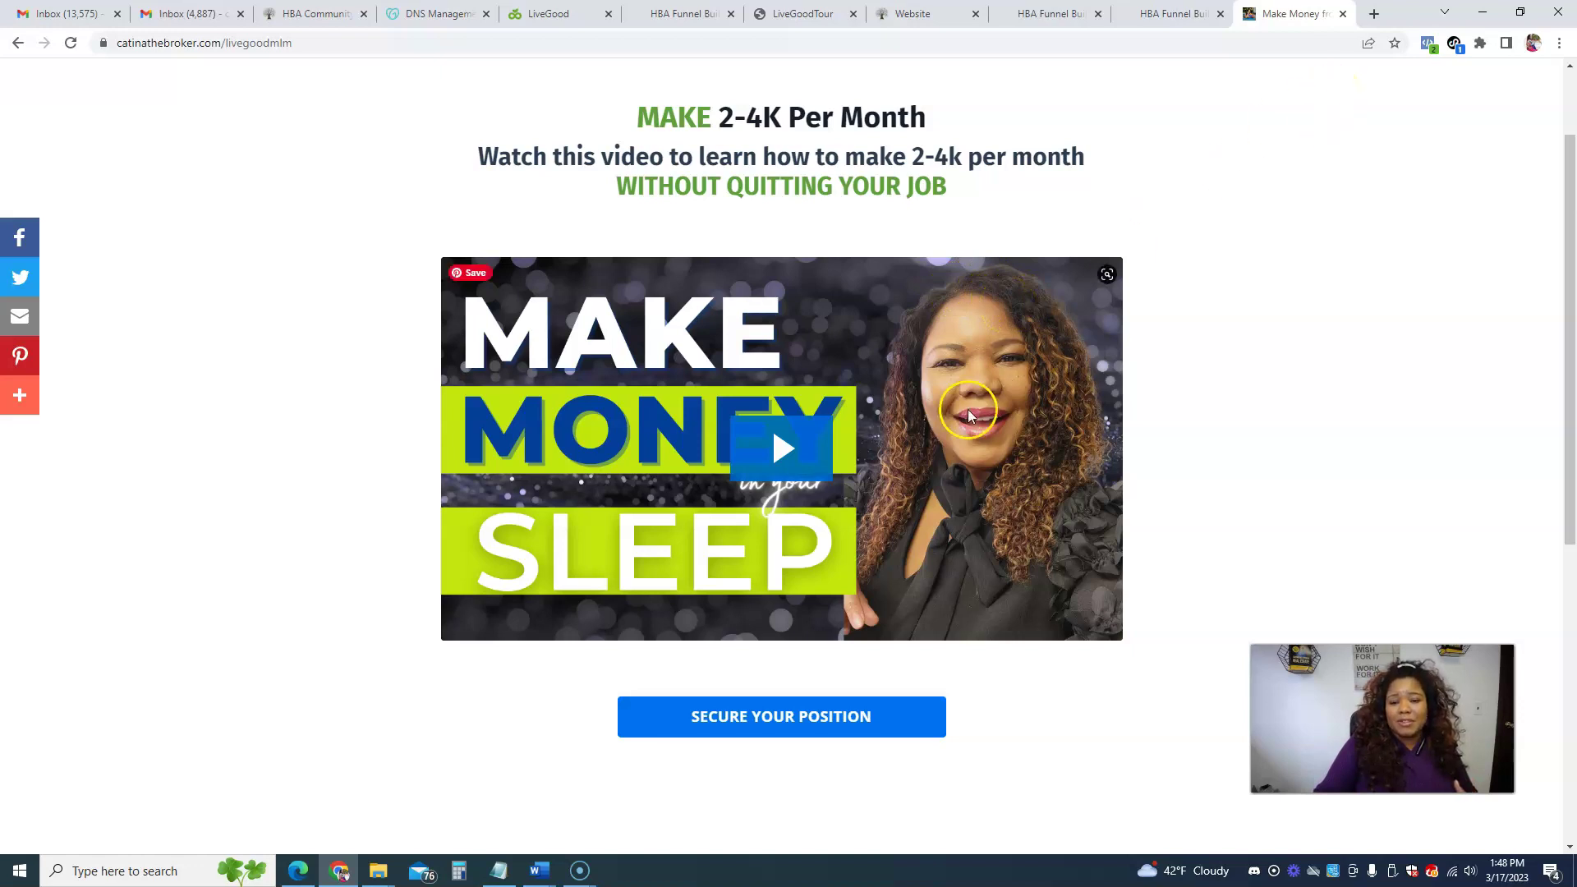
{"action": "left_click", "coordinate": [787, 442]}
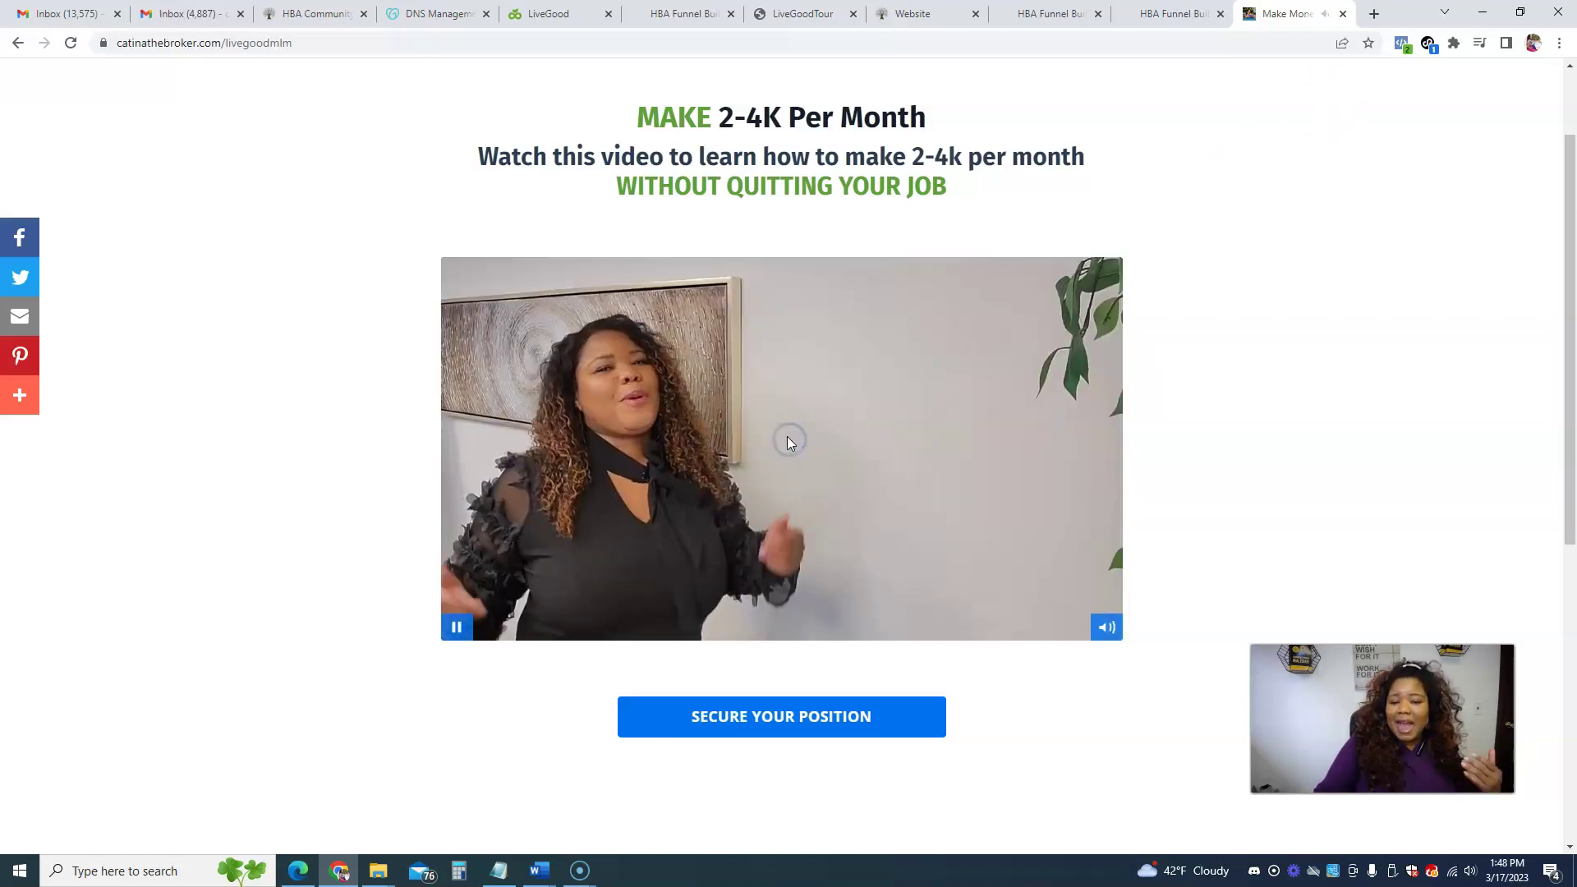
{"action": "left_click", "coordinate": [743, 421]}
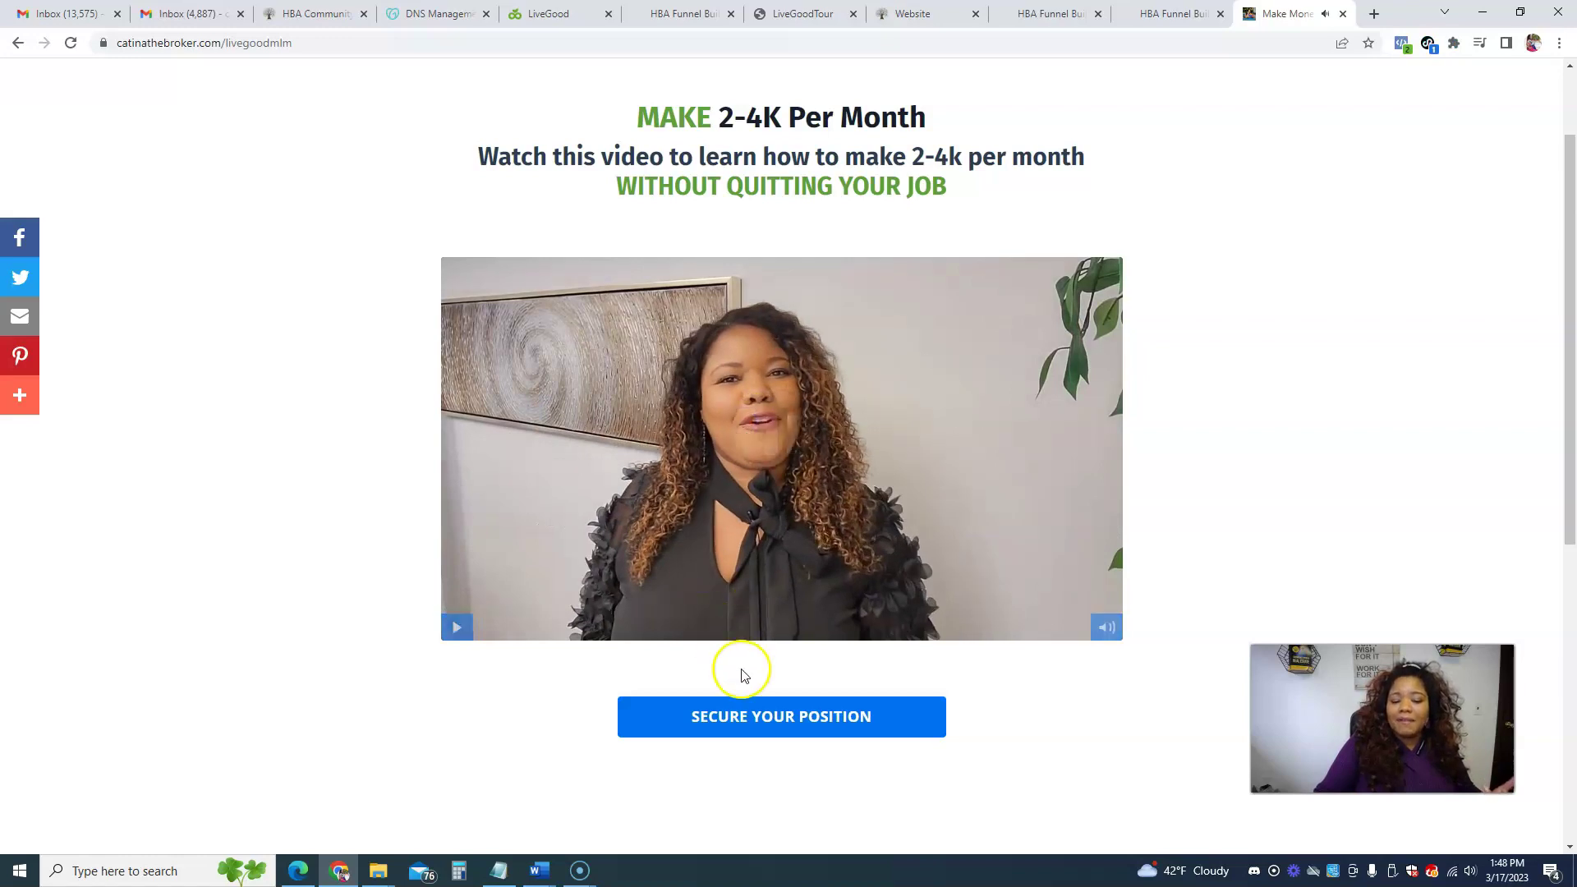
Fill in the Secure Your Position form with a full name and e-mail address and submit it.
{"action": "left_click", "coordinate": [763, 718]}
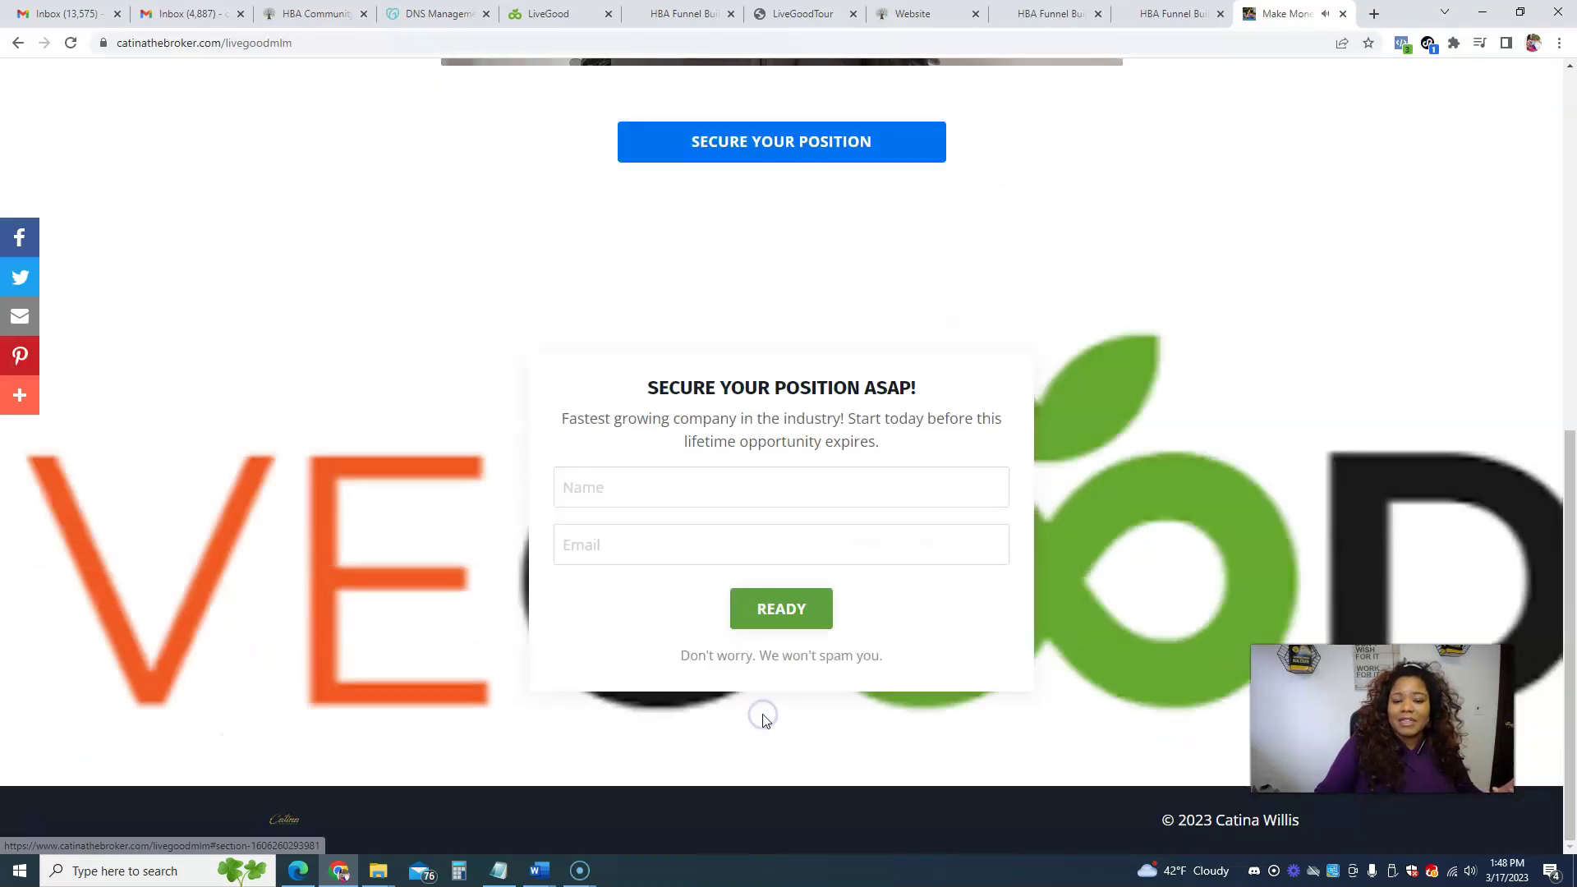
{"action": "left_click", "coordinate": [714, 496]}
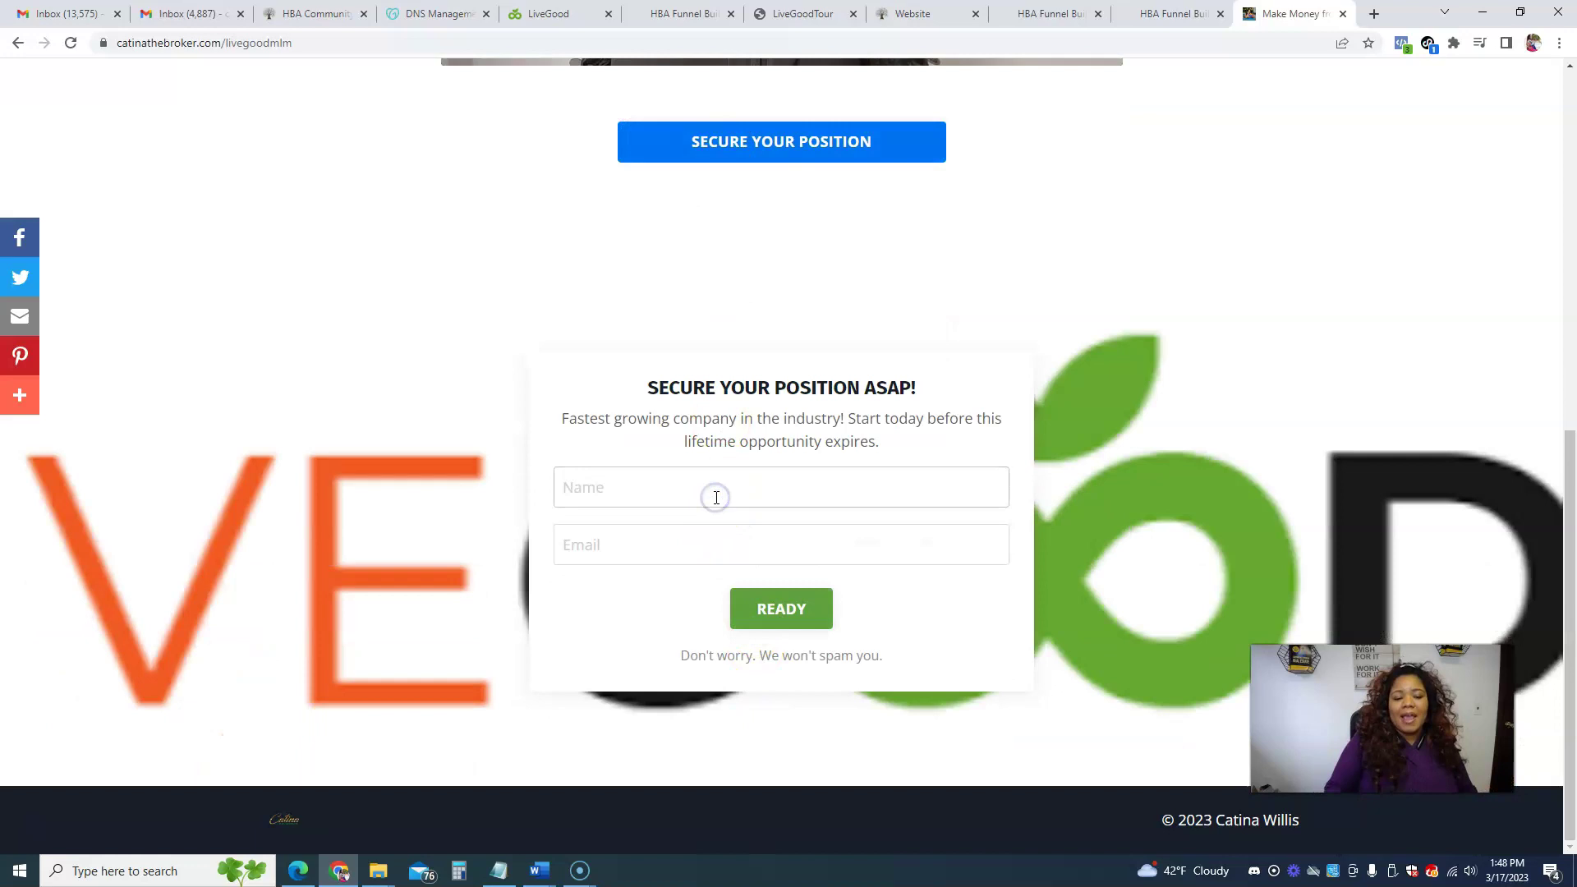
{"action": "key", "text": "Tab"}
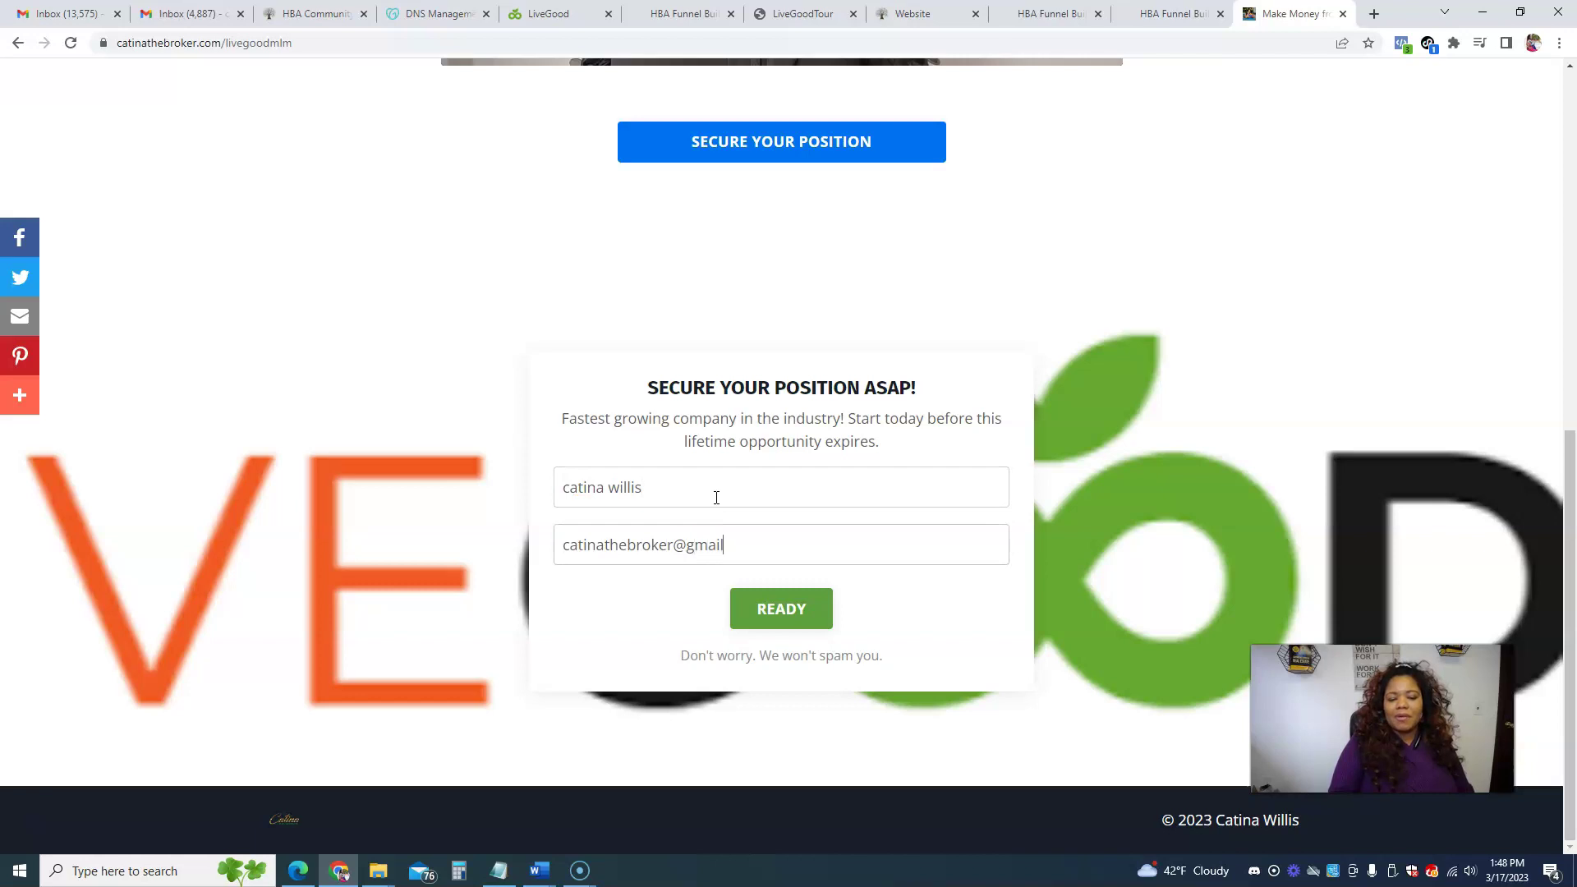
{"action": "left_click", "coordinate": [759, 617]}
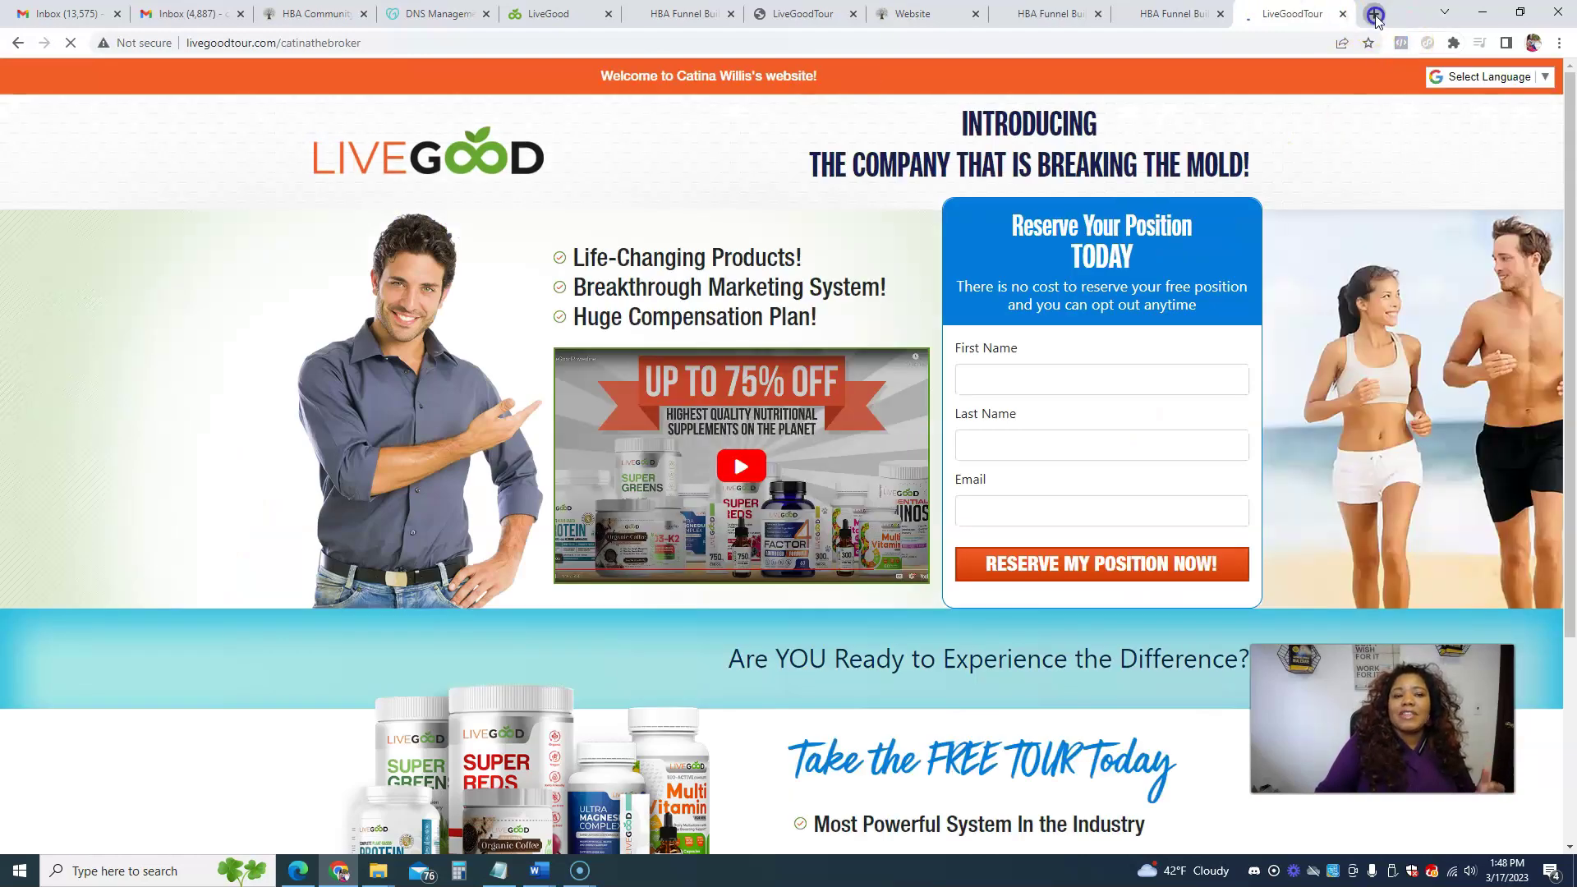
Open businessgrowclub.com in a new browser tab.
{"action": "left_click", "coordinate": [1373, 14]}
{"action": "type", "text": "business"}
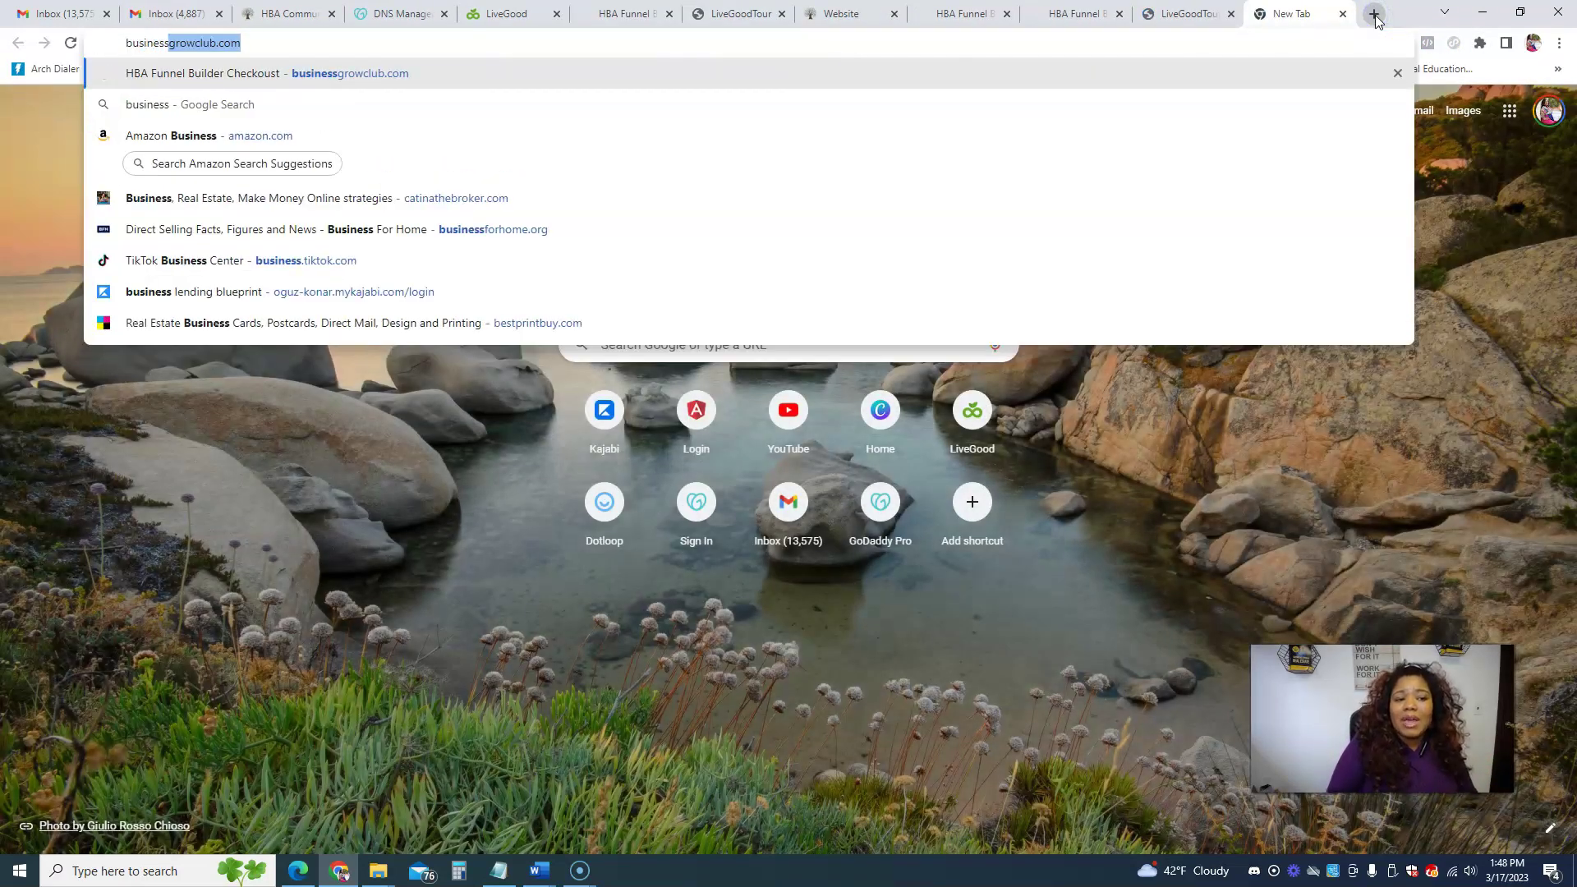
{"action": "key", "text": "Return"}
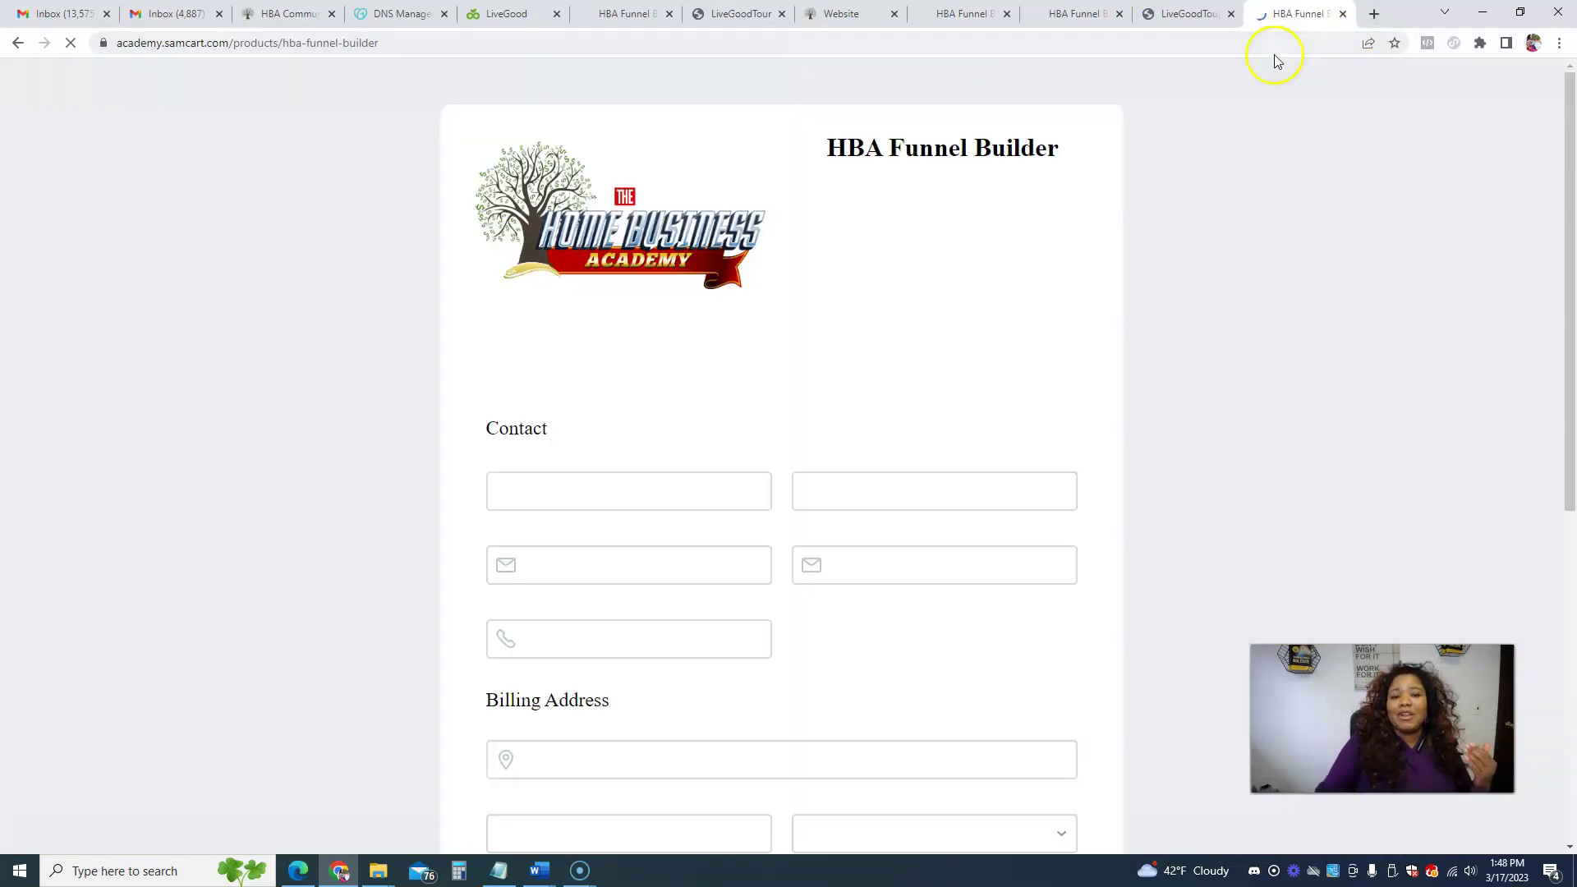